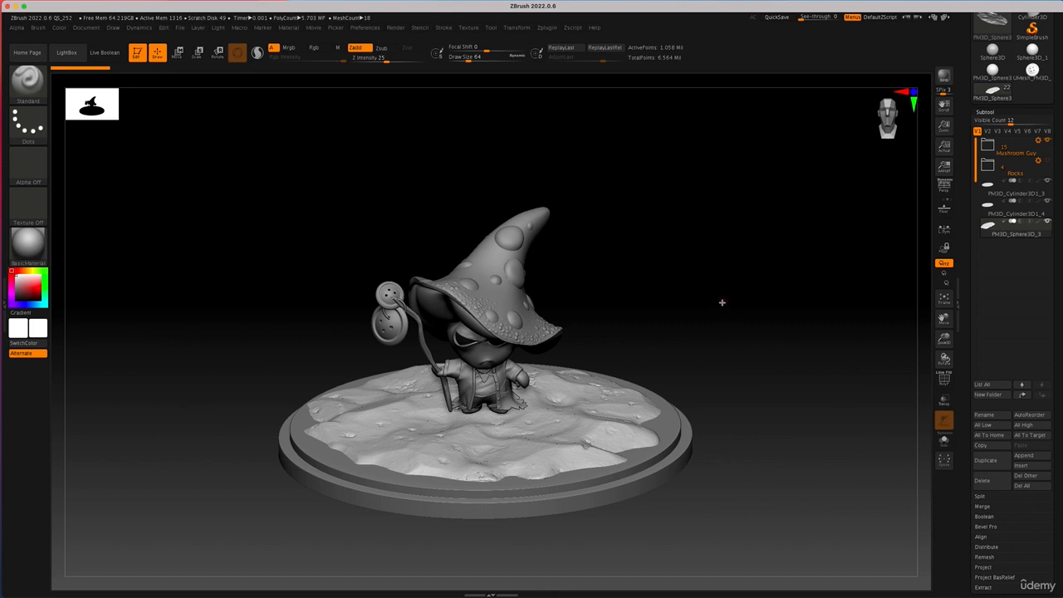
# - Isolate the uneven ground subtool PM3D_Sphere3D_3 so that only it is displayed
pyautogui.moveTo(731, 299); pyautogui.dragTo(731, 375)
pyautogui.keyDown('alt'); pyautogui.moveTo(751, 436); pyautogui.dragTo(732, 419); pyautogui.keyUp('alt')
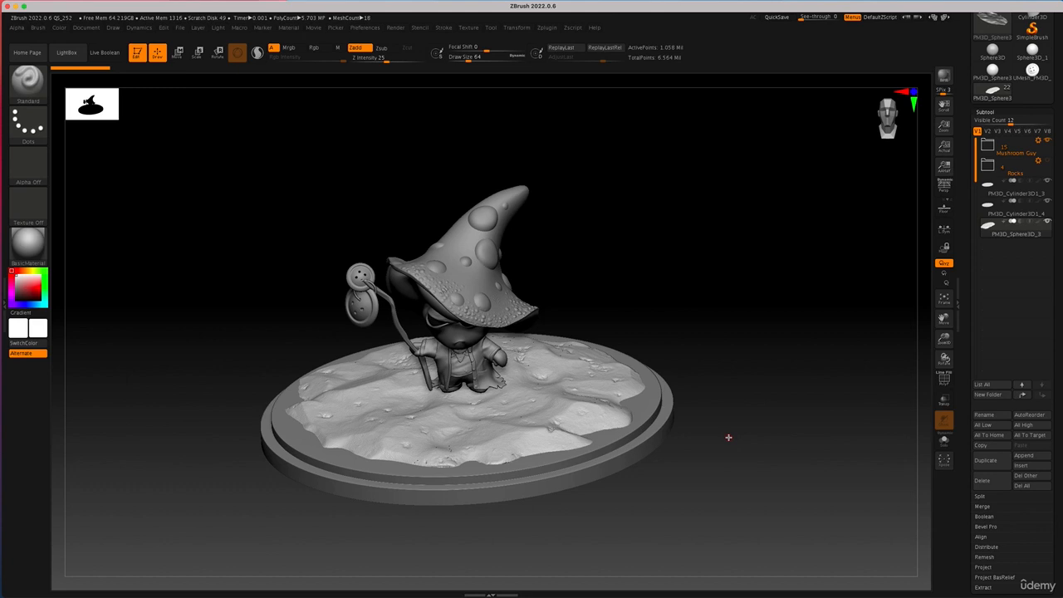
pyautogui.click(945, 441)
pyautogui.moveTo(819, 422); pyautogui.dragTo(814, 455)
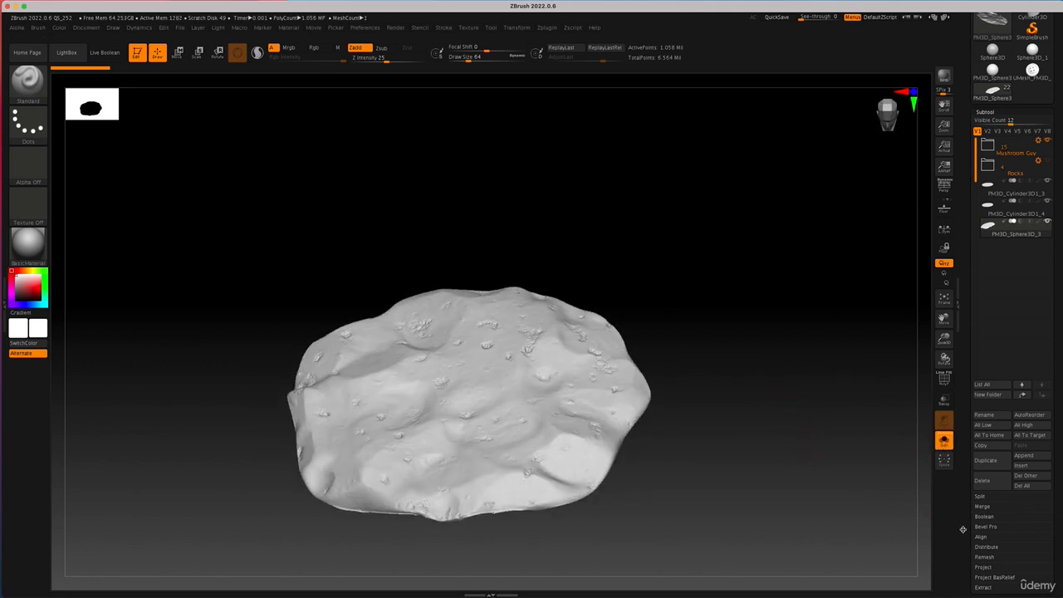
# - Generate a FiberMesh preview over the whole ground mesh and open the fiber modifiers
pyautogui.scroll(-5, 969, 461)
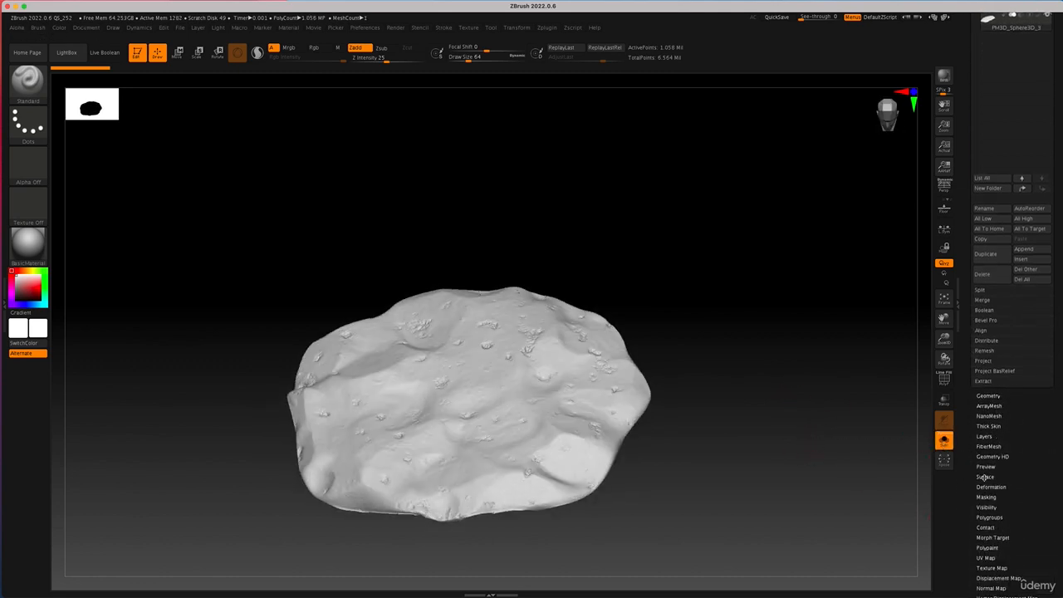
pyautogui.click(989, 446)
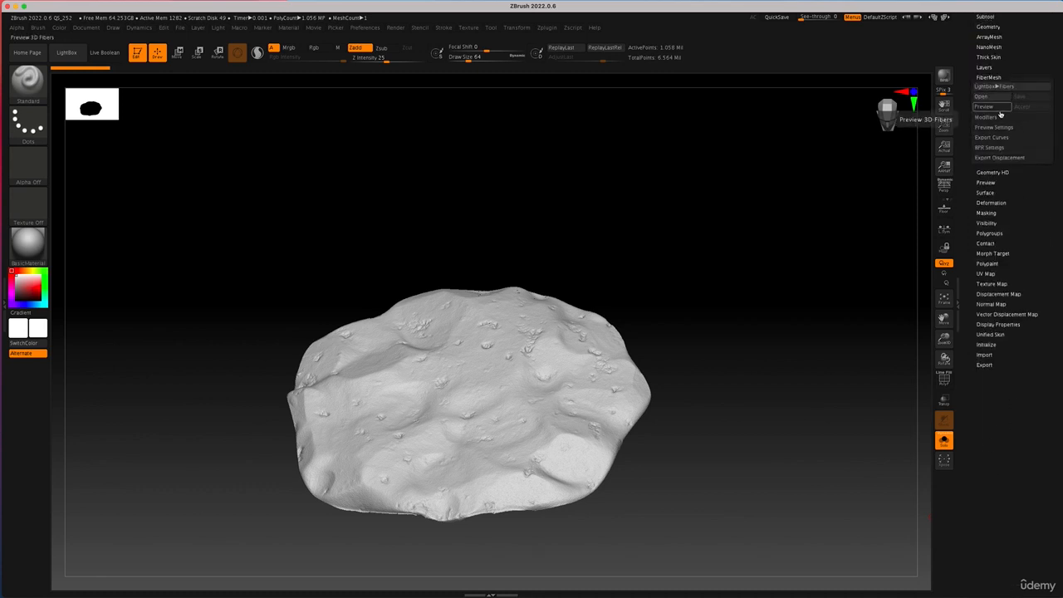
pyautogui.click(984, 107)
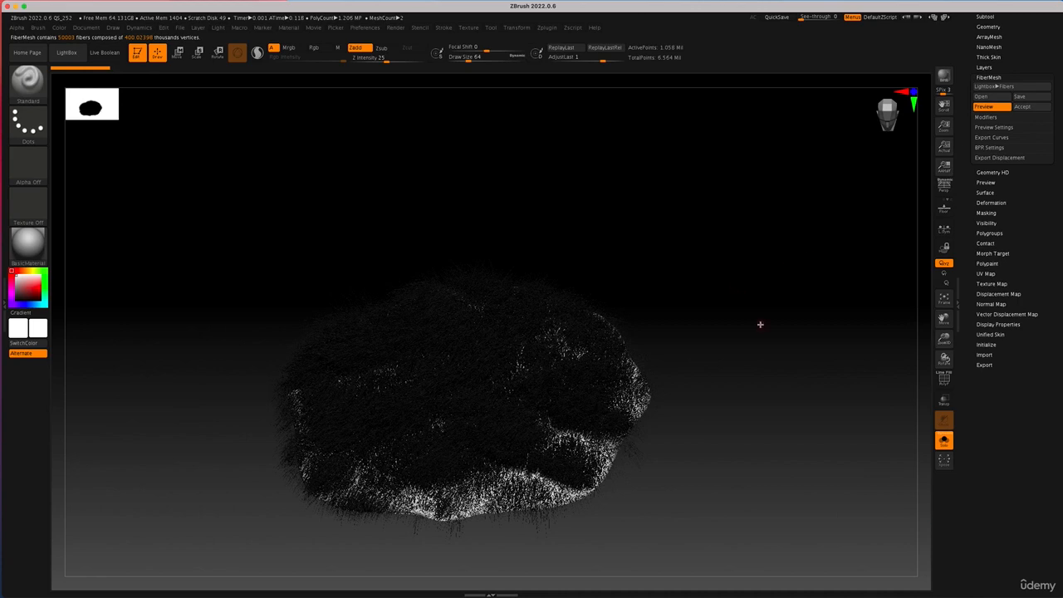
pyautogui.click(985, 118)
pyautogui.moveTo(757, 297)
pyautogui.mouseDown()
pyautogui.moveTo(752, 342)
pyautogui.moveTo(761, 301)
pyautogui.mouseUp()
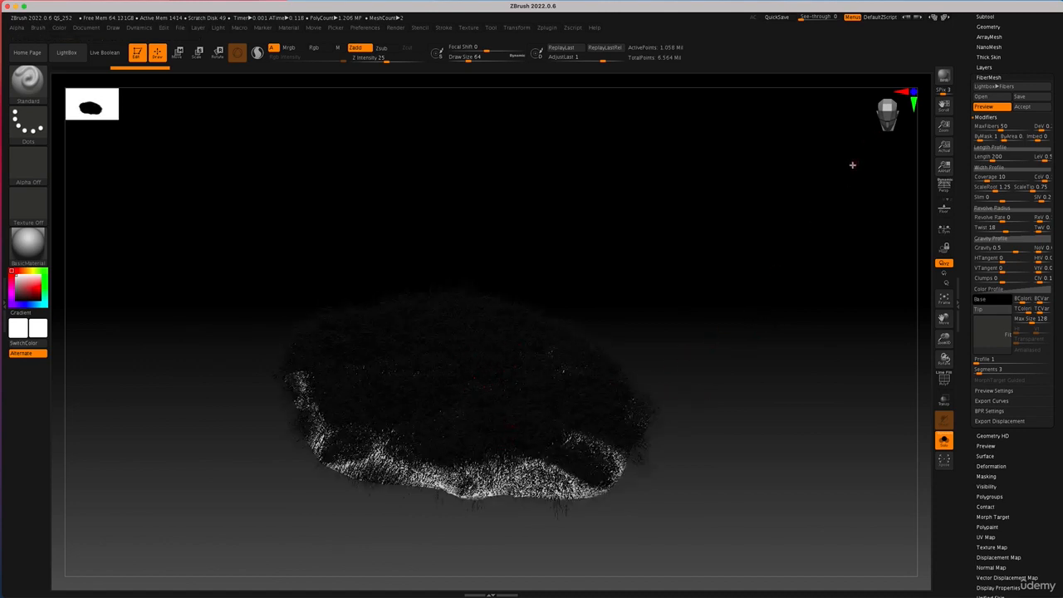
# - Render the default fibers with BPR, and compare the ground with the FiberMesh preview off and on again
pyautogui.click(944, 77)
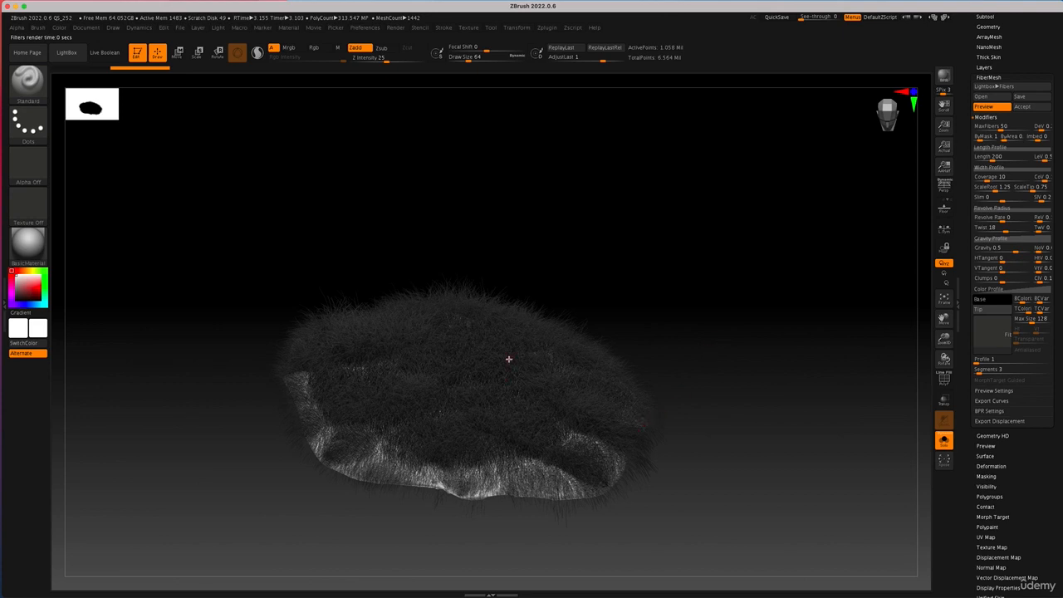
pyautogui.moveTo(708, 427); pyautogui.dragTo(707, 425)
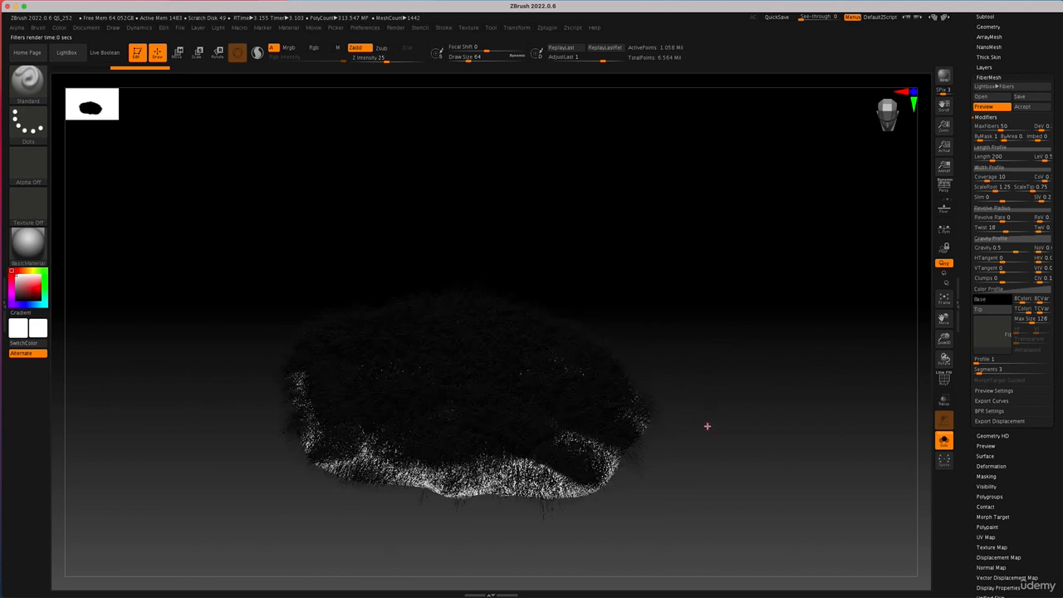
pyautogui.click(984, 107)
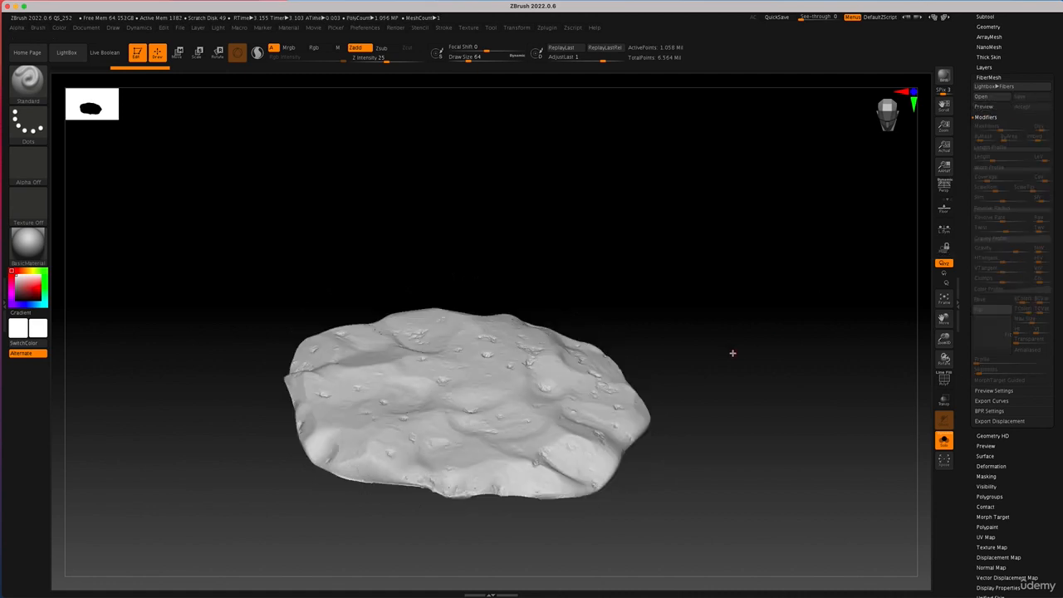
pyautogui.click(1004, 107)
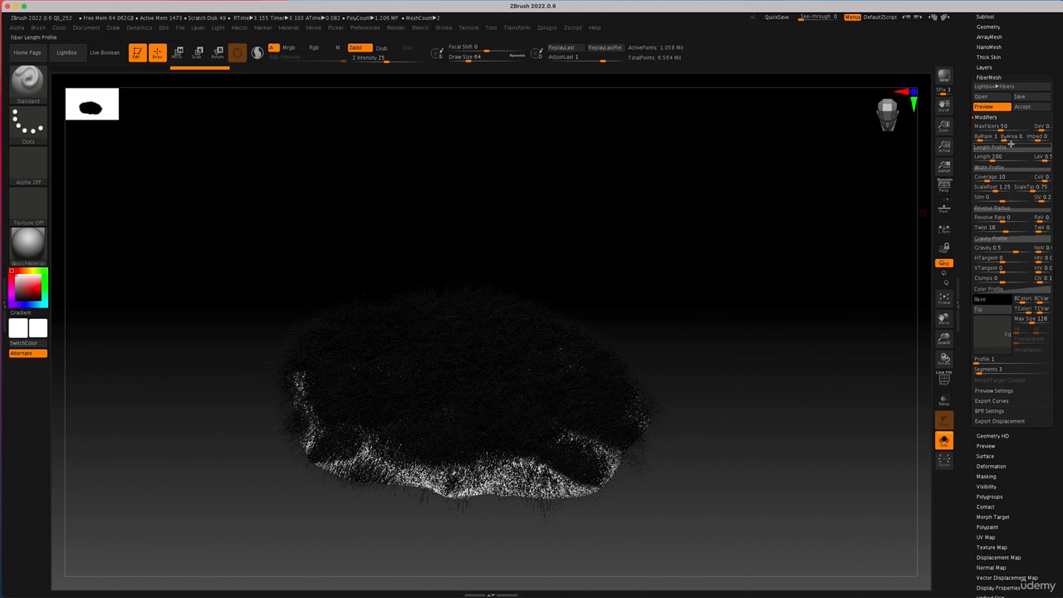
# - Thin out the fibers on the ground by reducing MaxFibers to about 0.42
pyautogui.moveTo(872, 184); pyautogui.dragTo(867, 198)
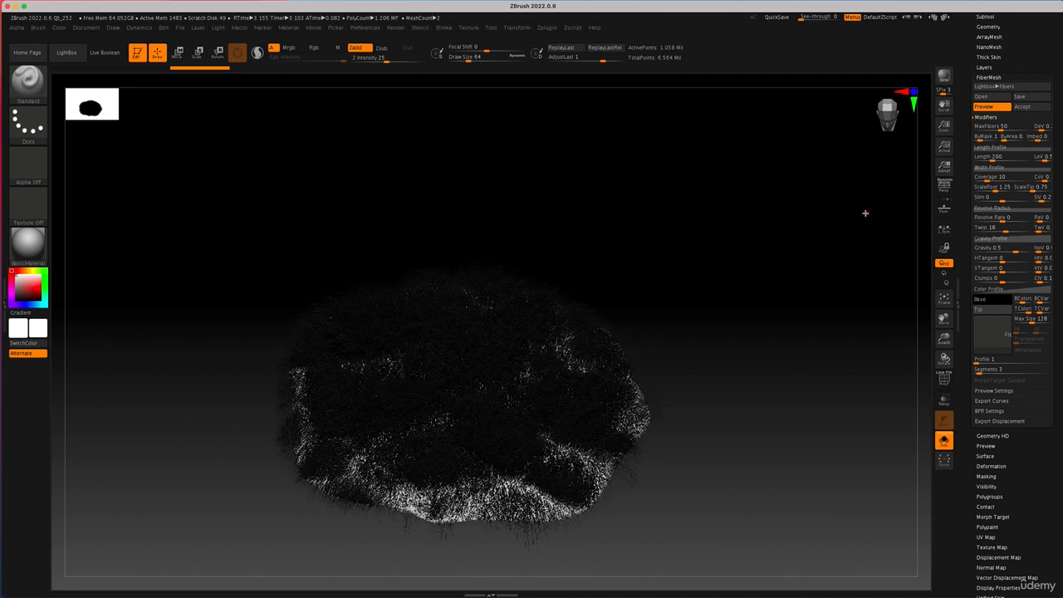
pyautogui.moveTo(810, 246); pyautogui.dragTo(807, 262)
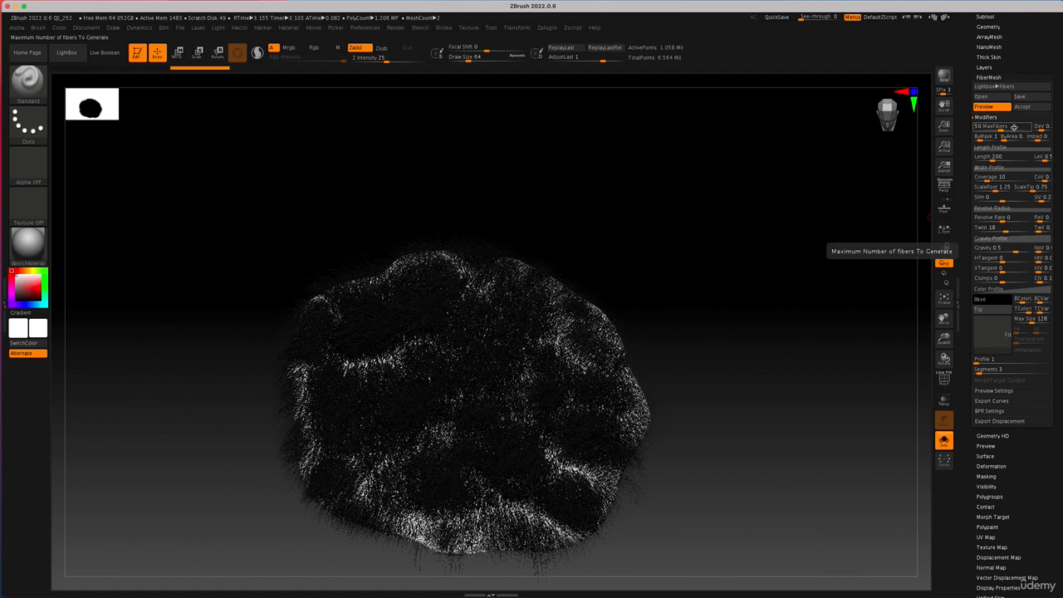
pyautogui.moveTo(791, 422); pyautogui.dragTo(773, 397)
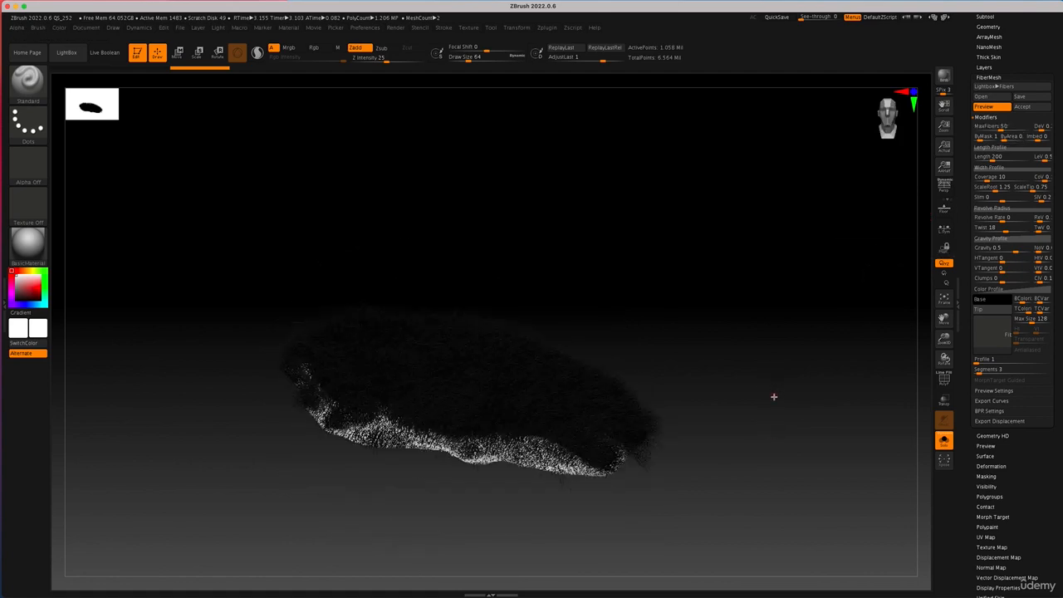
pyautogui.moveTo(772, 348); pyautogui.dragTo(771, 346)
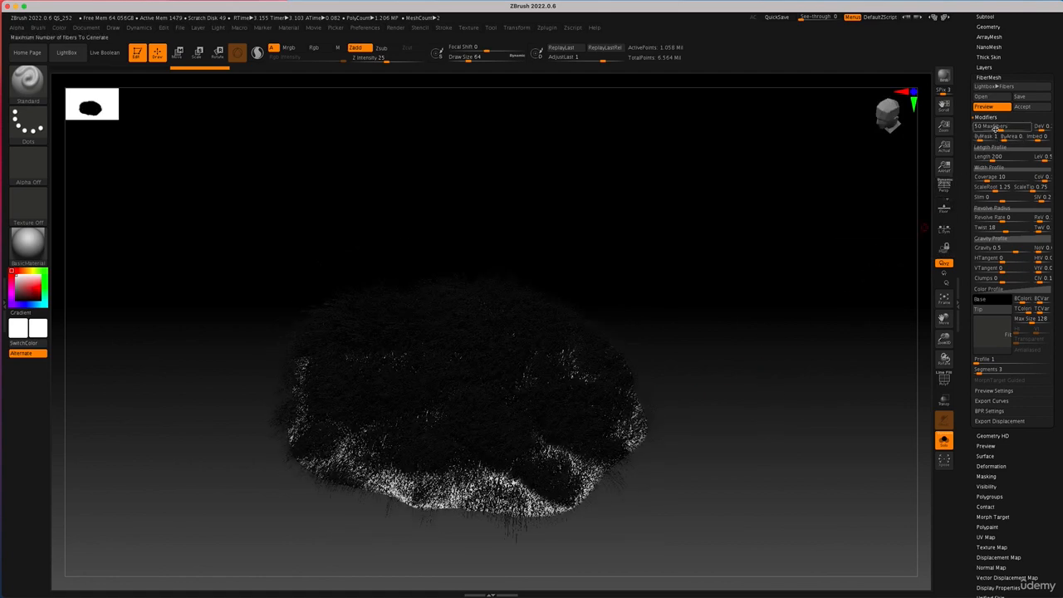
pyautogui.moveTo(994, 129); pyautogui.dragTo(984, 128)
pyautogui.moveTo(799, 299); pyautogui.dragTo(792, 302)
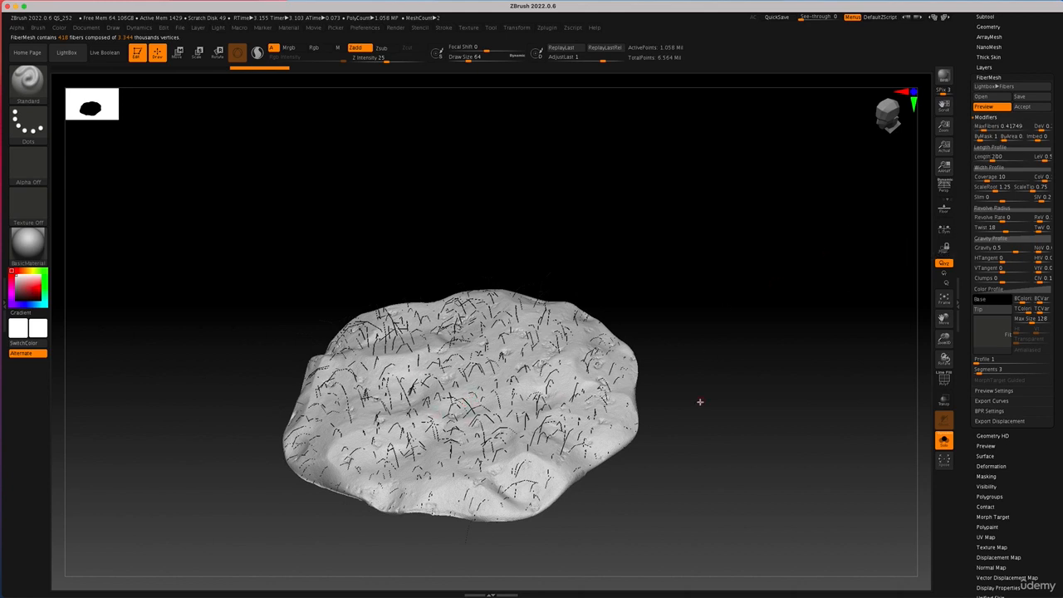
# - Render the sparse fibers with BPR and inspect their distribution across the ground
pyautogui.click(943, 76)
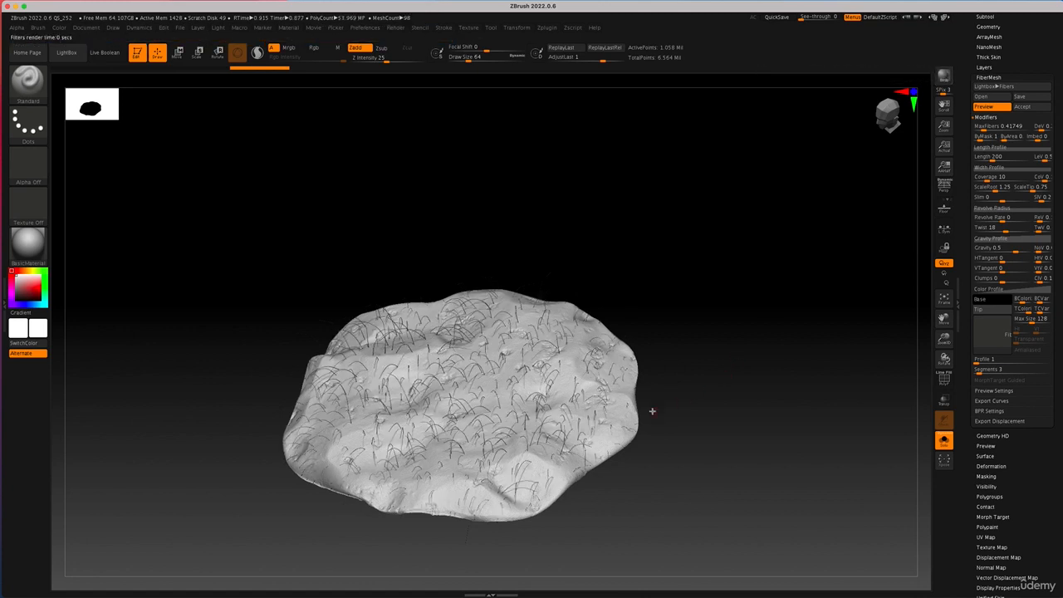
pyautogui.moveTo(664, 460); pyautogui.dragTo(663, 473)
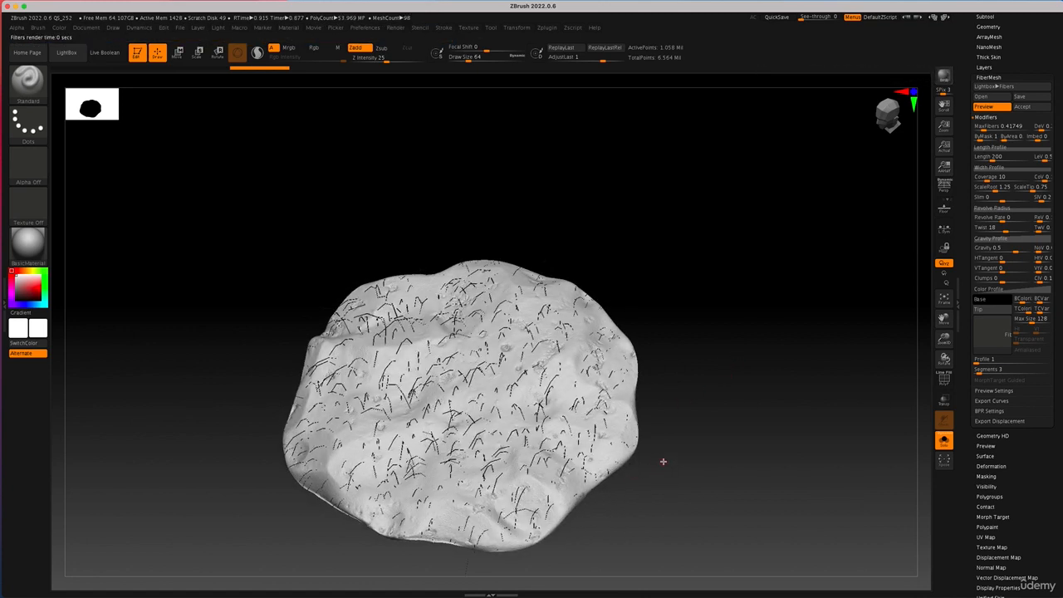
pyautogui.moveTo(667, 408); pyautogui.dragTo(672, 400)
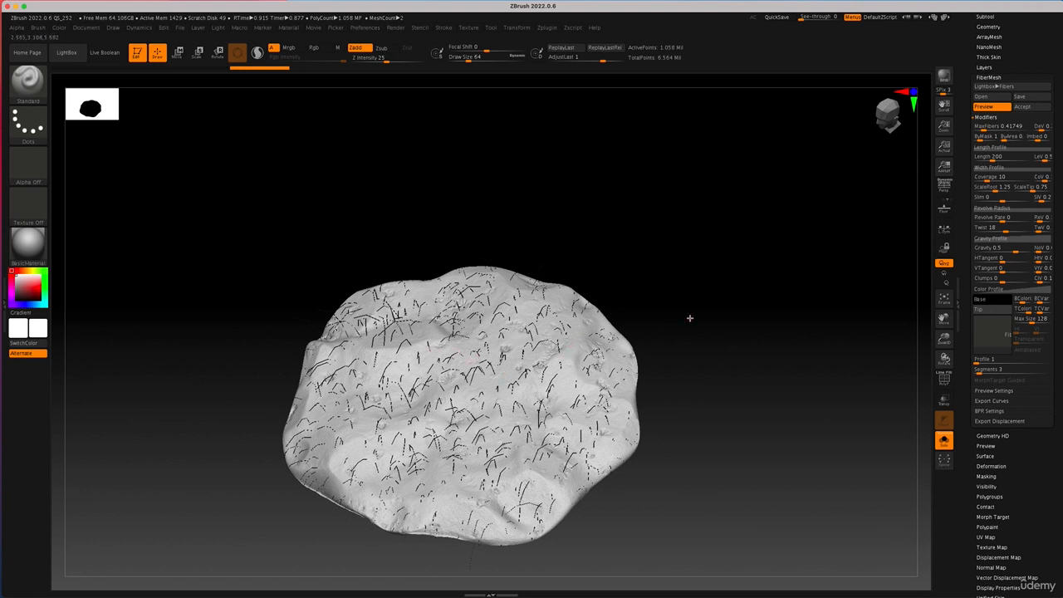
pyautogui.moveTo(690, 318); pyautogui.dragTo(693, 313)
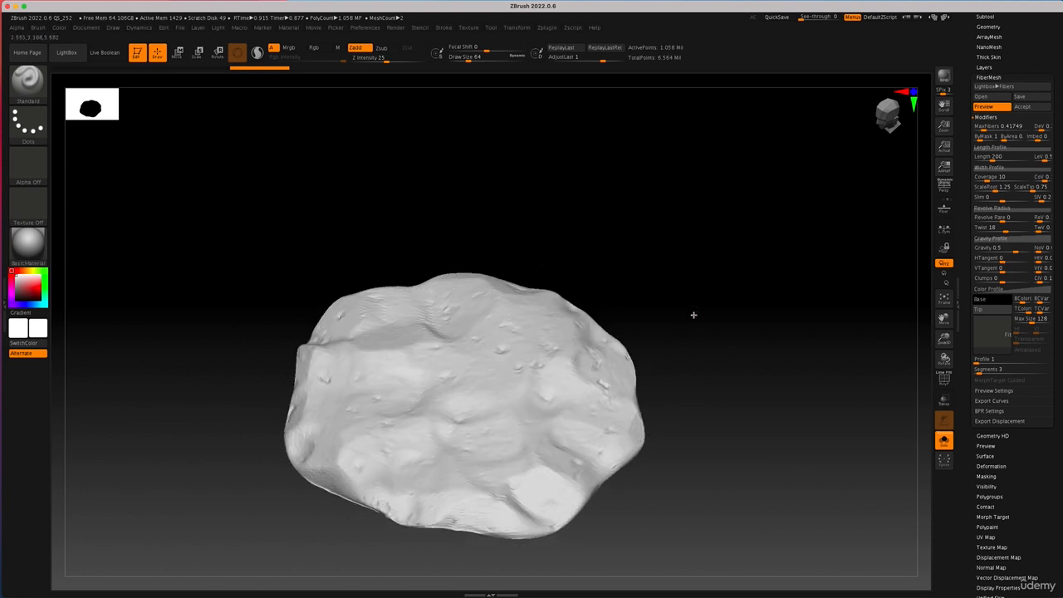
# - Without the fiber preview, enlarge the brush to about 629, mask a patch near the ground's rear right edge, and preview fibers on it
pyautogui.click(986, 108)
pyautogui.press('ctrl')
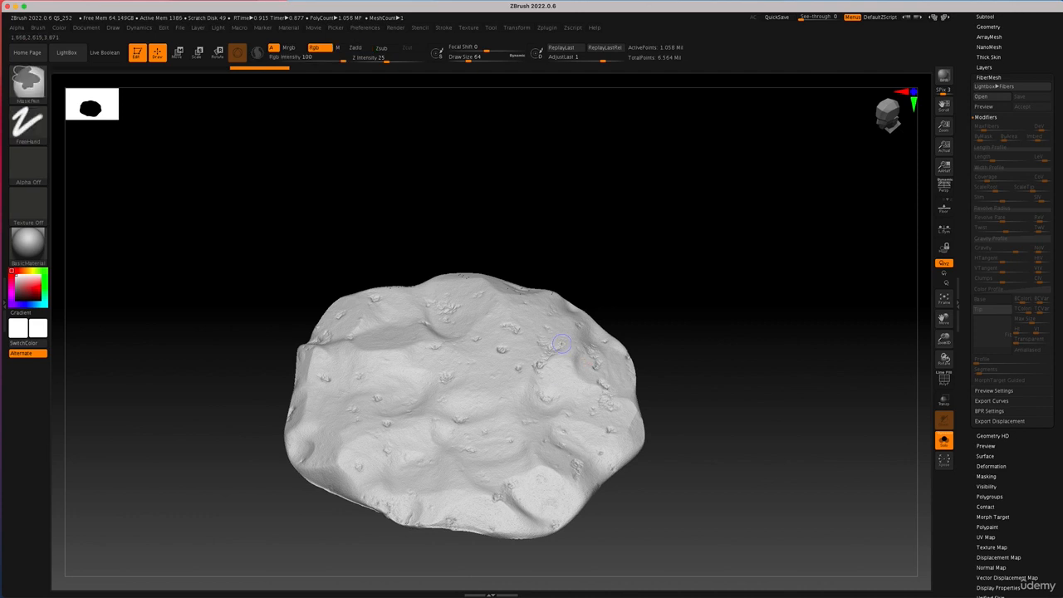
pyautogui.press('space')
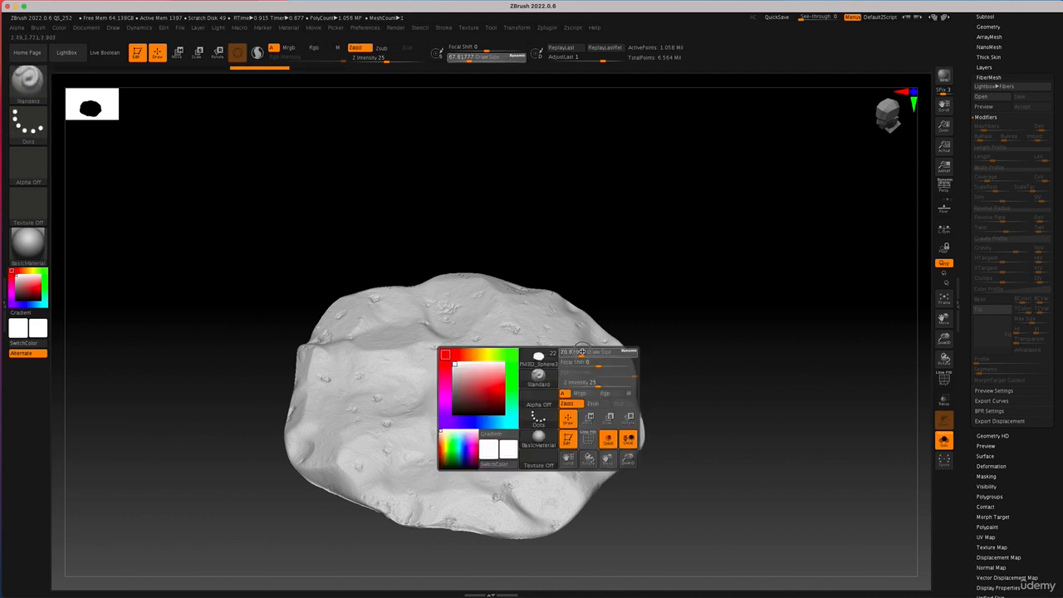
pyautogui.moveTo(581, 354)
pyautogui.keyDown('ctrl'); pyautogui.mouseDown()
pyautogui.moveTo(593, 330)
pyautogui.moveTo(576, 360)
pyautogui.moveTo(573, 342)
pyautogui.mouseUp(); pyautogui.keyUp('ctrl')
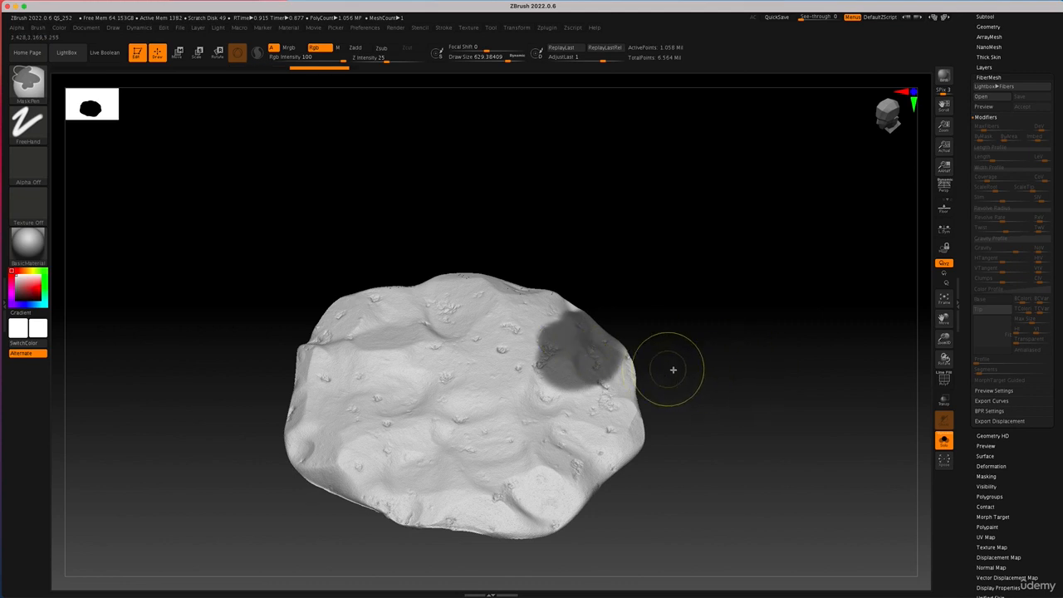
pyautogui.click(990, 109)
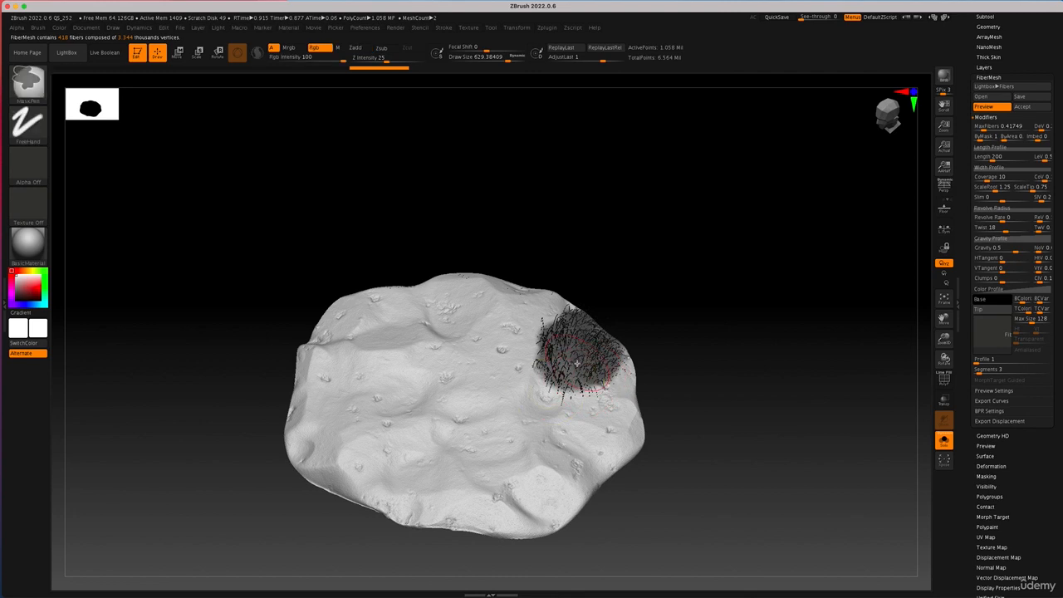
# - Clear the mask, paint a smaller oval mask in the same area of the ground, and preview the fibers on it
pyautogui.hotkey('ctrl', 'z')
pyautogui.keyDown('ctrl'); pyautogui.moveTo(708, 355); pyautogui.dragTo(731, 426); pyautogui.keyUp('ctrl')
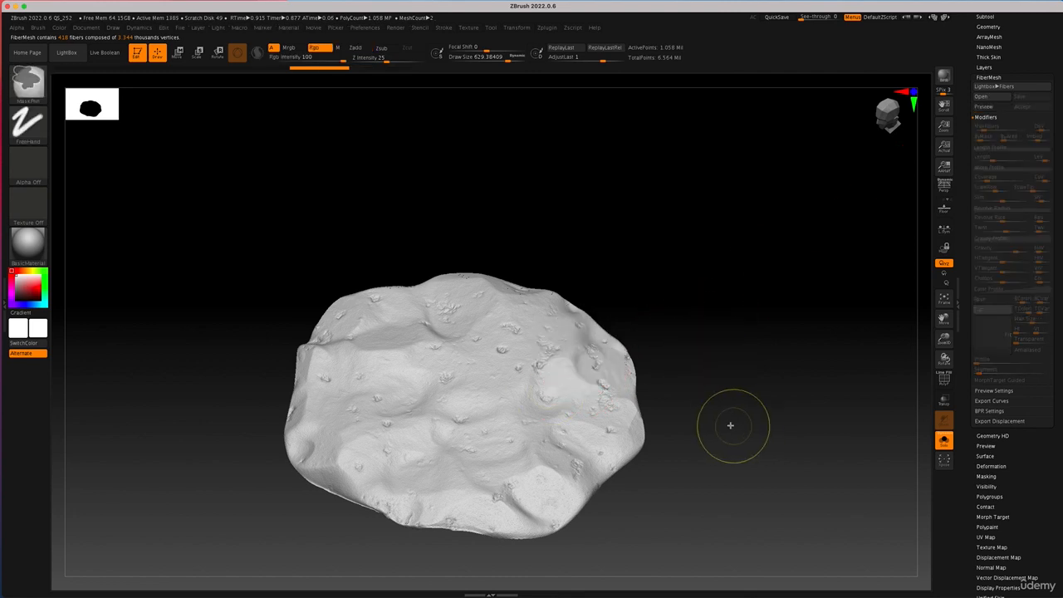
pyautogui.keyDown('ctrl'); pyautogui.moveTo(582, 348); pyautogui.dragTo(558, 362); pyautogui.keyUp('ctrl')
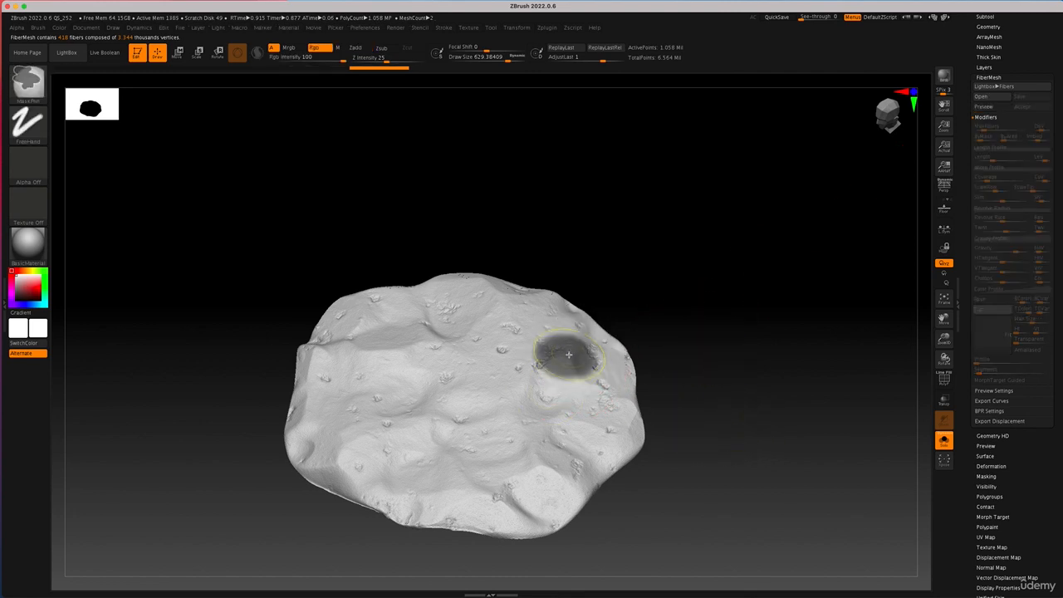
pyautogui.click(981, 108)
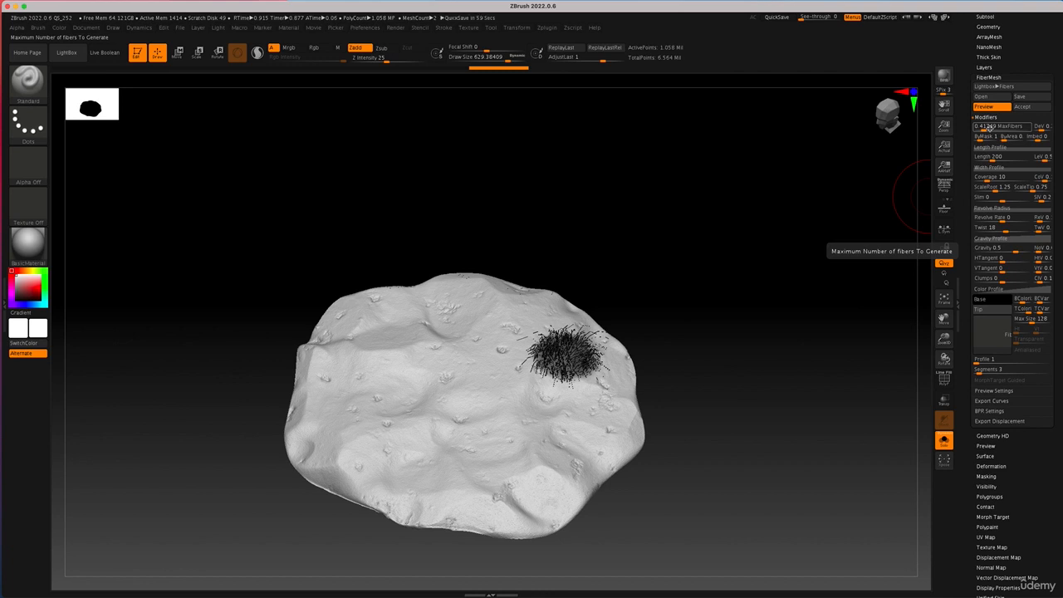
# - Adjust the fiber density on the masked patch, trying MaxFibers at about 14.87 and settling on about 5.95
pyautogui.moveTo(990, 128); pyautogui.dragTo(995, 128)
pyautogui.moveTo(730, 282); pyautogui.dragTo(752, 271)
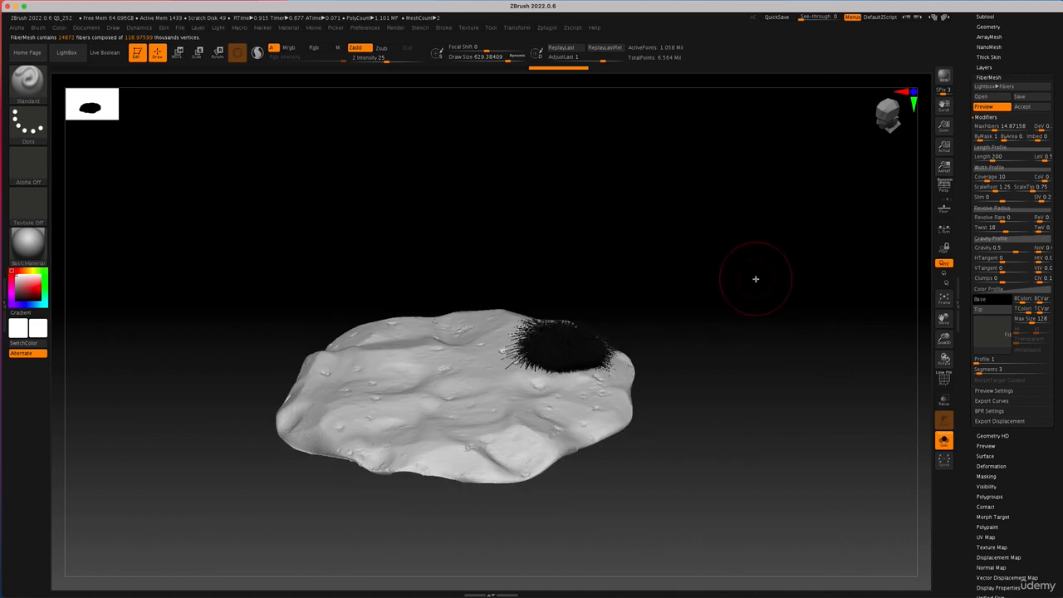
pyautogui.moveTo(729, 311); pyautogui.dragTo(721, 320)
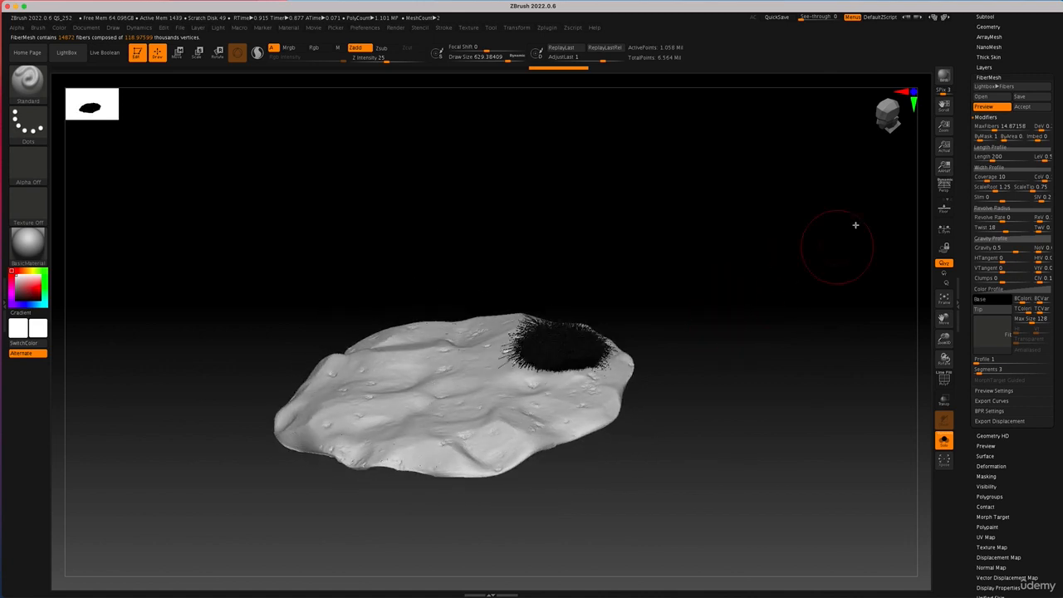
pyautogui.moveTo(994, 128); pyautogui.dragTo(991, 129)
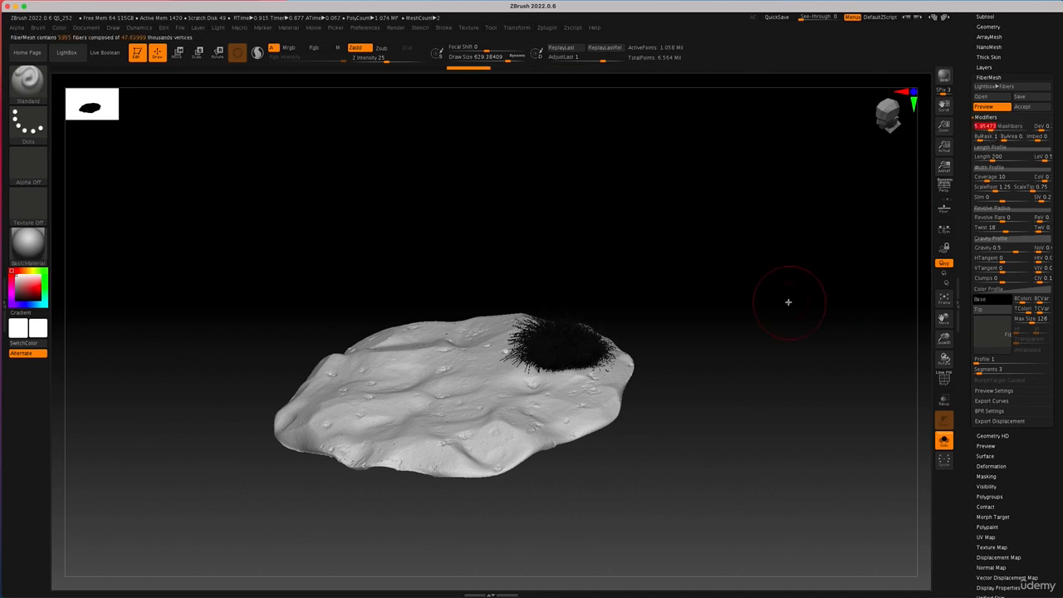
# - Clear the mask from the ground and regenerate the FiberMesh preview over its entire surface
pyautogui.keyDown('ctrl'); pyautogui.moveTo(708, 308); pyautogui.dragTo(711, 353); pyautogui.keyUp('ctrl')
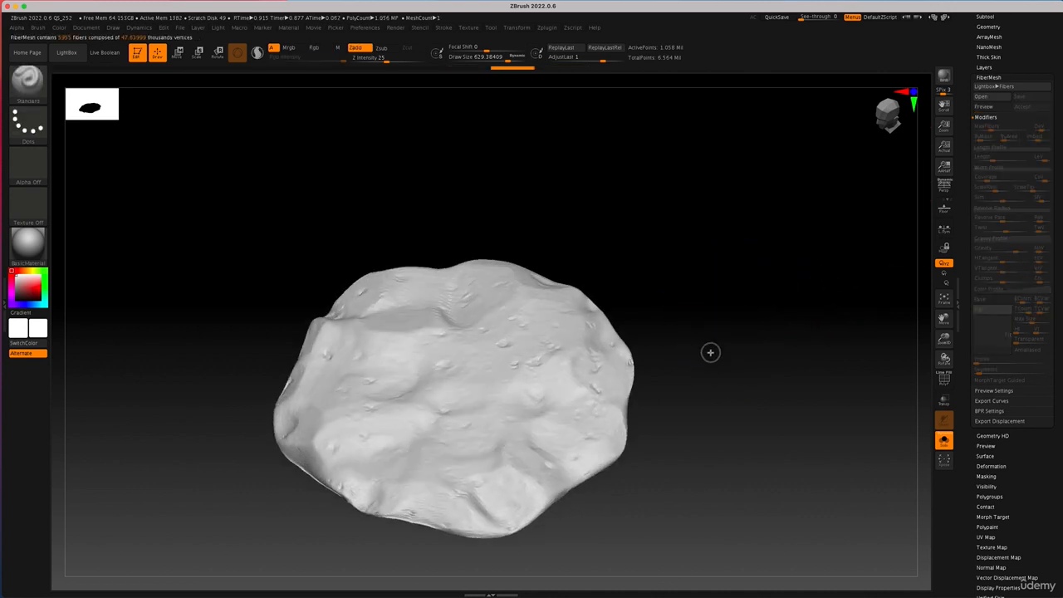
pyautogui.click(984, 106)
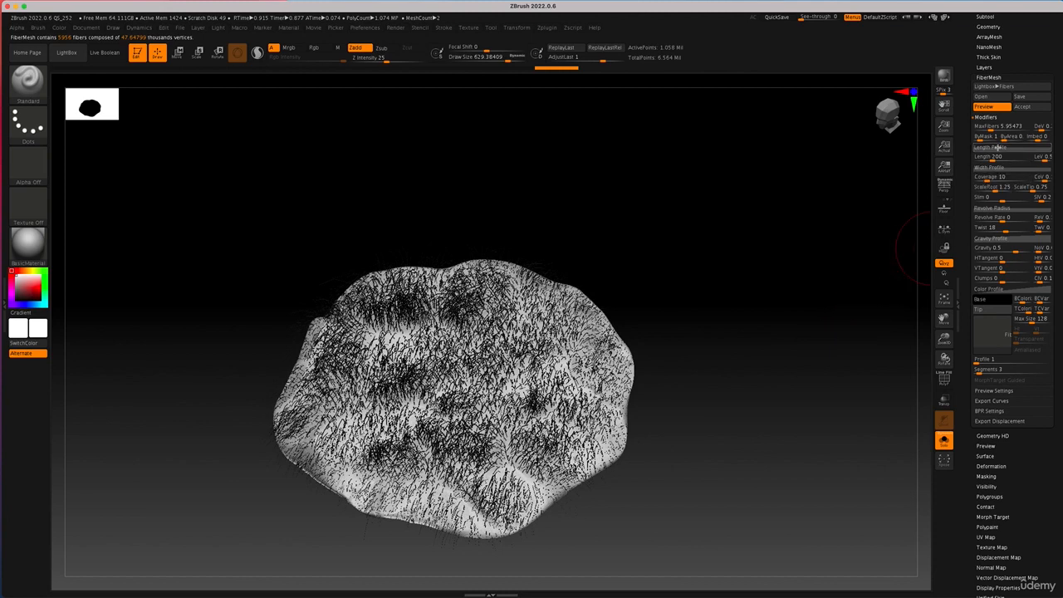
# - Set the fiber Length to about 438.5, check it in a BPR render, and raise Coverage to about 45.9
pyautogui.moveTo(830, 349); pyautogui.dragTo(810, 336)
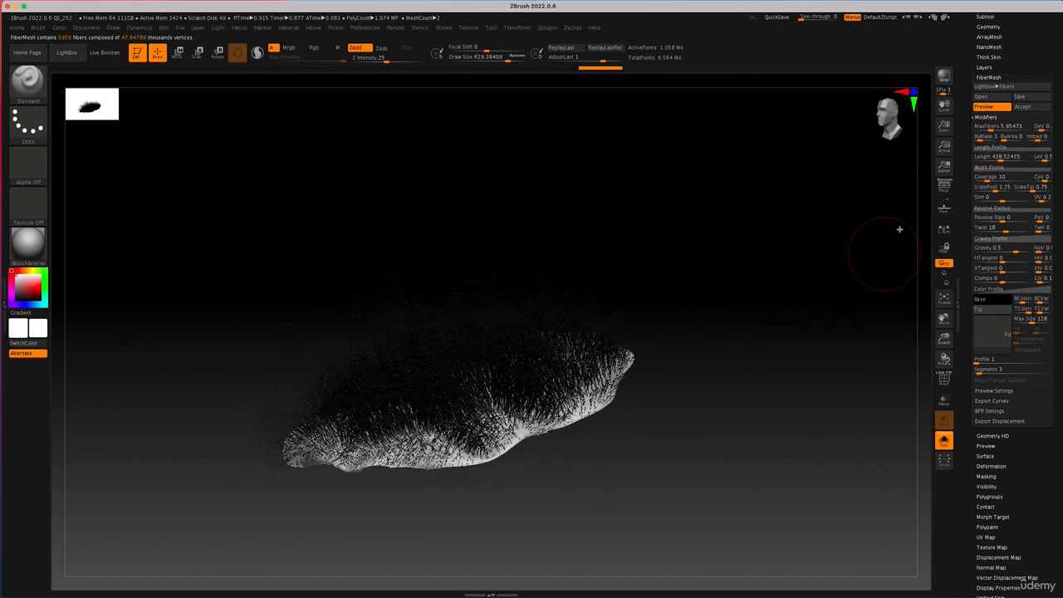
pyautogui.click(944, 76)
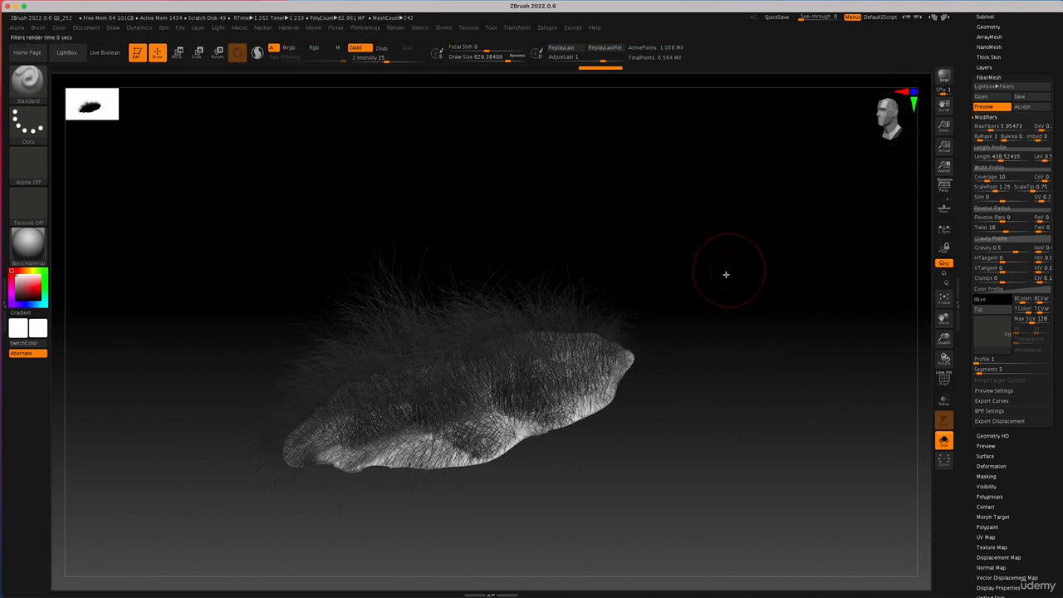
pyautogui.moveTo(744, 341); pyautogui.dragTo(742, 352)
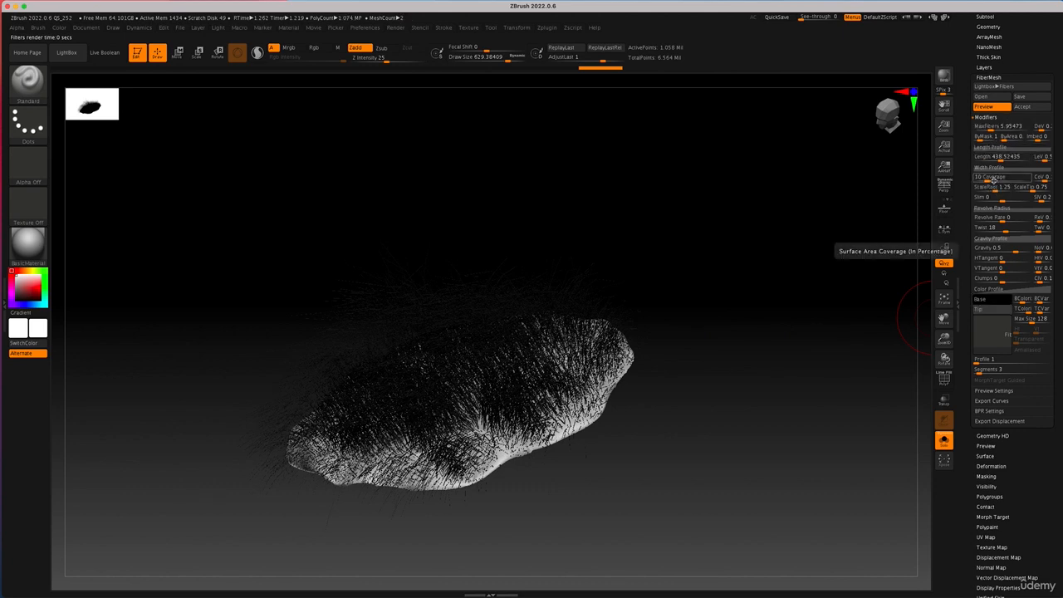
pyautogui.moveTo(979, 177); pyautogui.dragTo(997, 178)
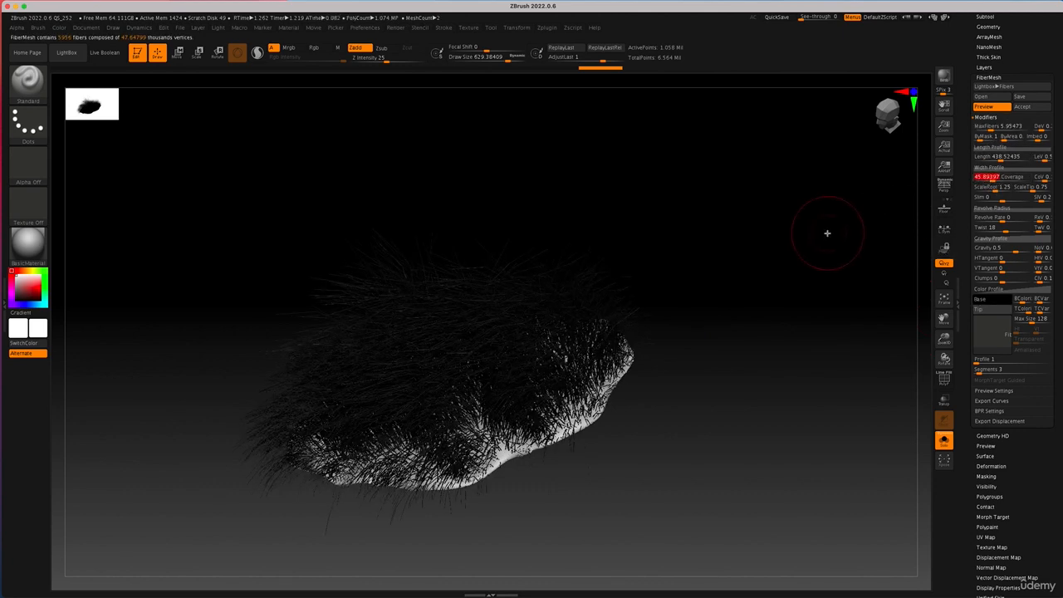
# - Render the fibers with BPR, then thin them out with MaxFibers at about 0.114 and thicken them with Coverage at about 772.7
pyautogui.click(946, 78)
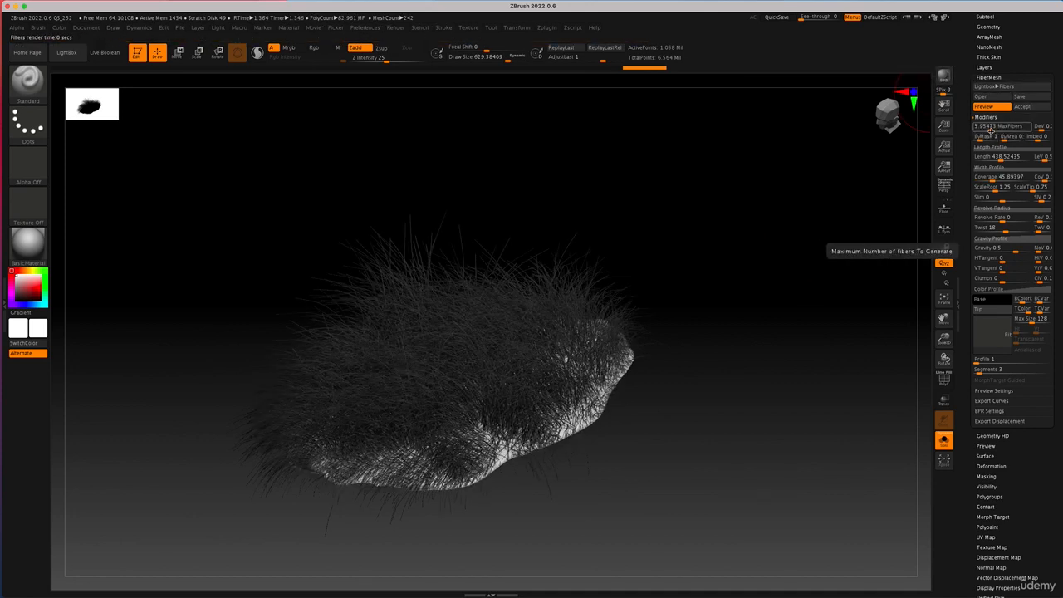
pyautogui.moveTo(987, 127); pyautogui.dragTo(982, 129)
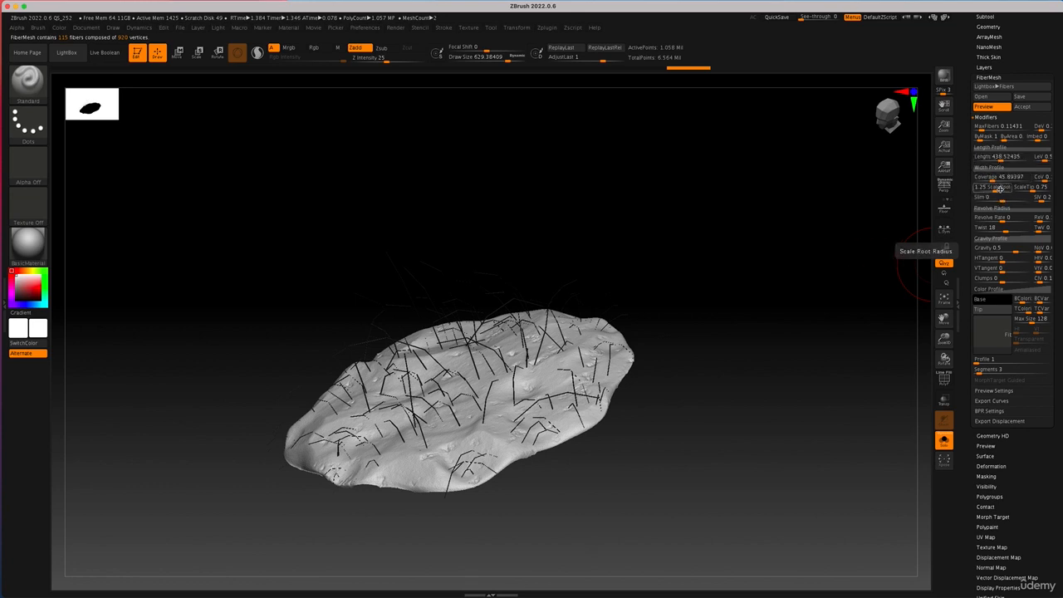
pyautogui.moveTo(996, 178); pyautogui.dragTo(1010, 177)
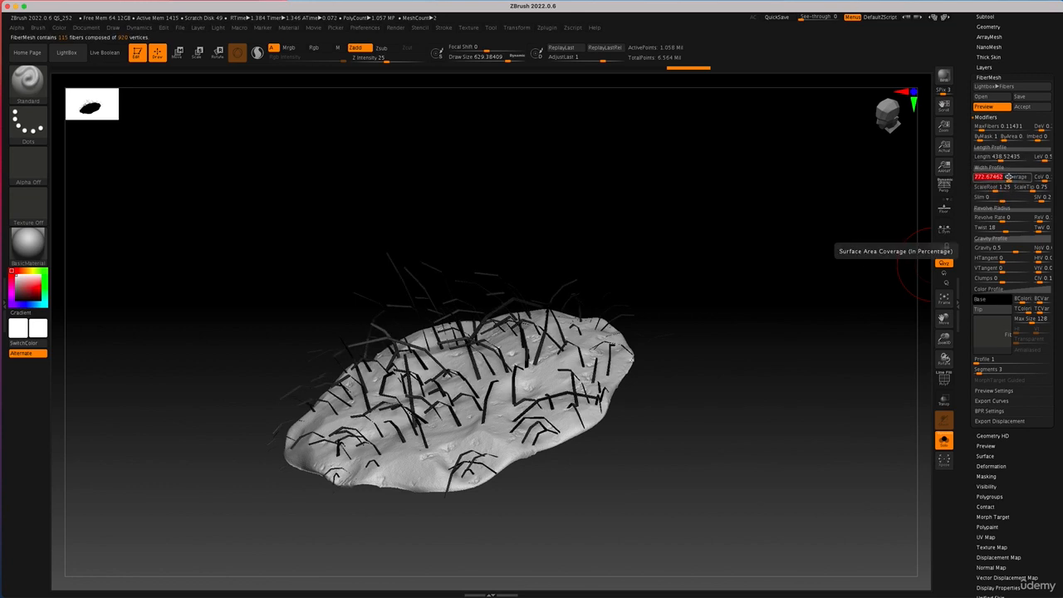
pyautogui.moveTo(656, 379); pyautogui.dragTo(706, 374)
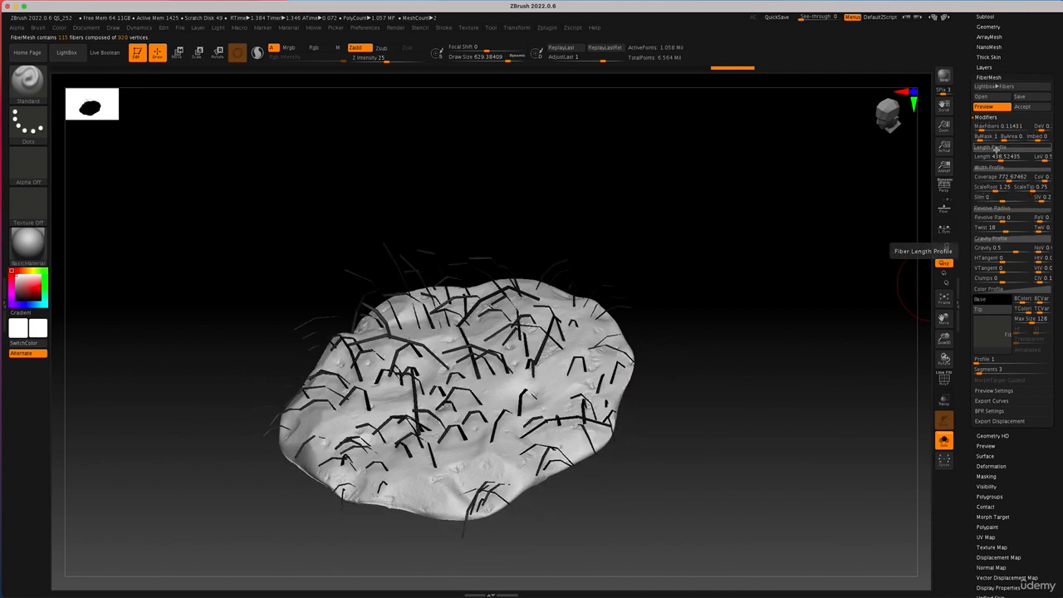
pyautogui.moveTo(800, 346); pyautogui.dragTo(778, 363)
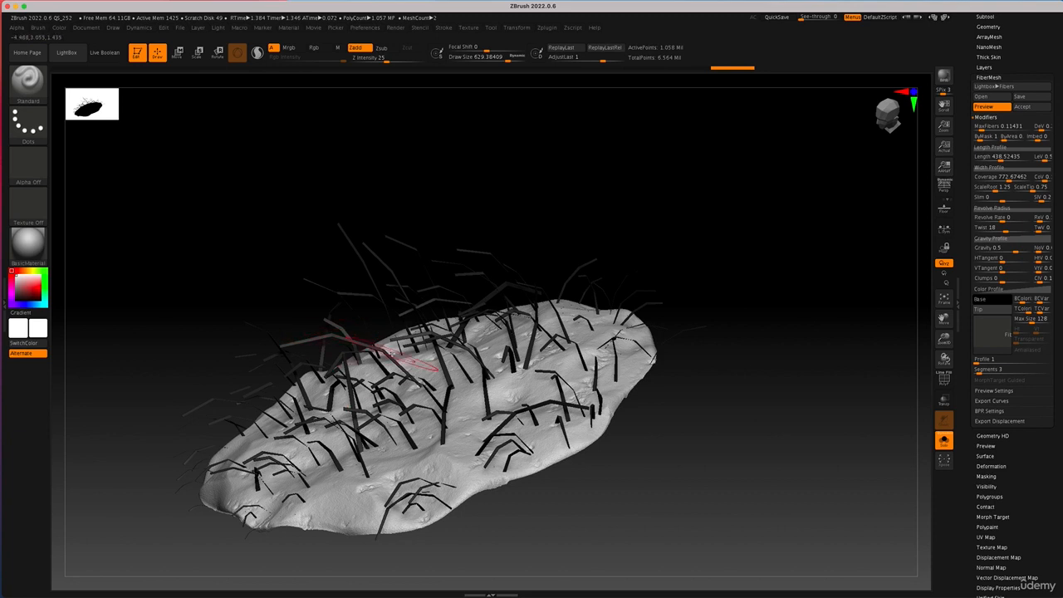
# - Adjust the fiber smoothness, trying Segments at 23 and settling on 4
pyautogui.click(985, 370)
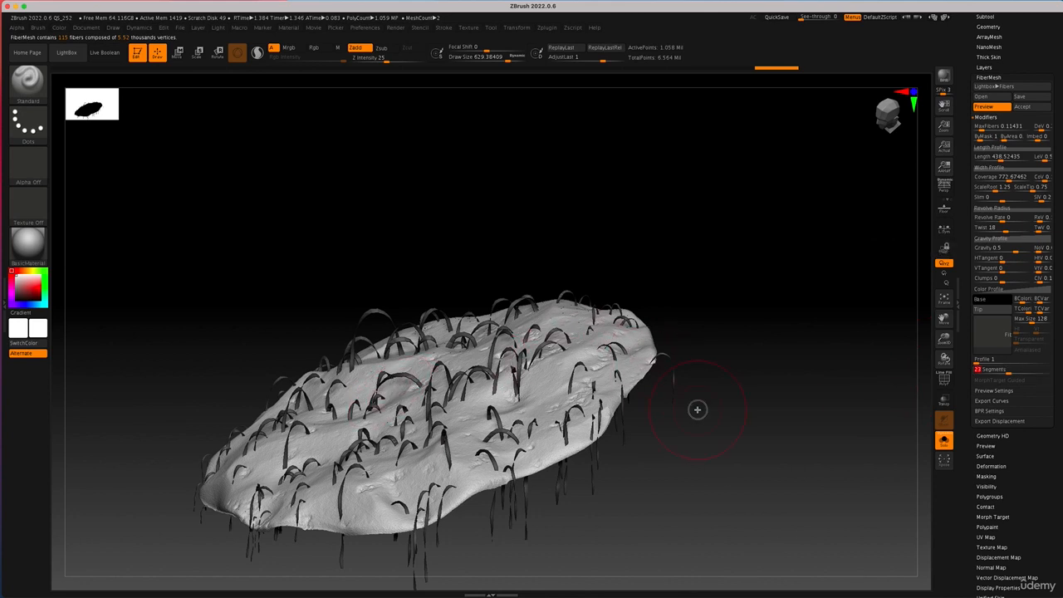
pyautogui.moveTo(698, 409); pyautogui.dragTo(702, 407)
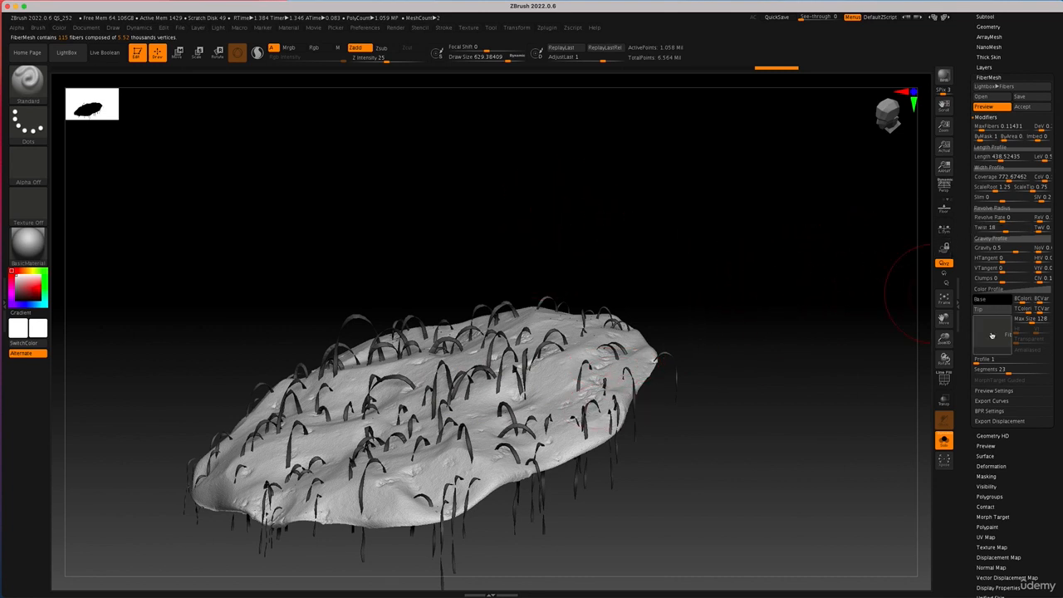
pyautogui.click(985, 370)
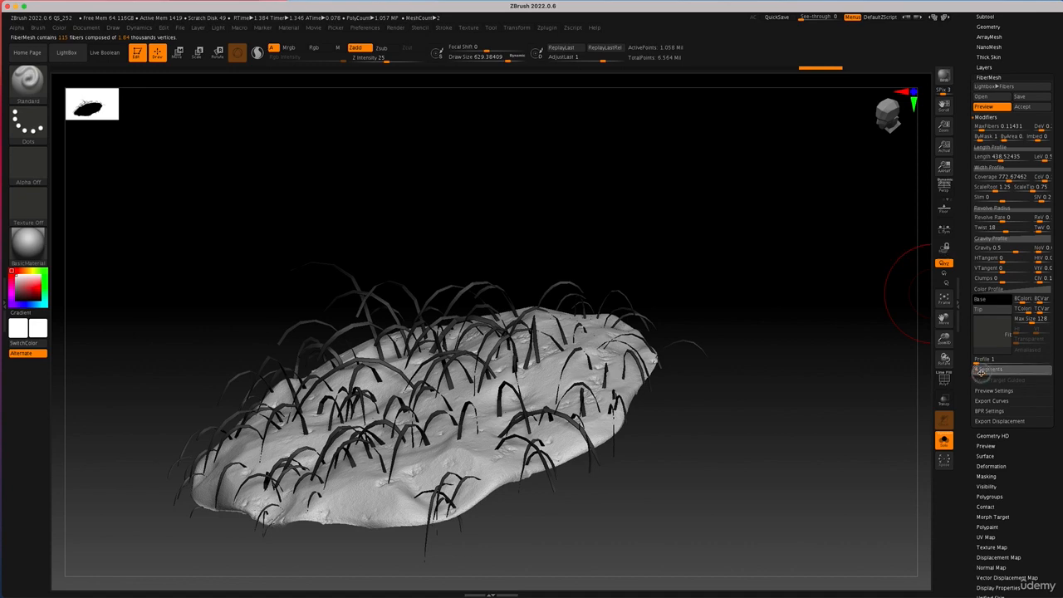
pyautogui.press('Return')
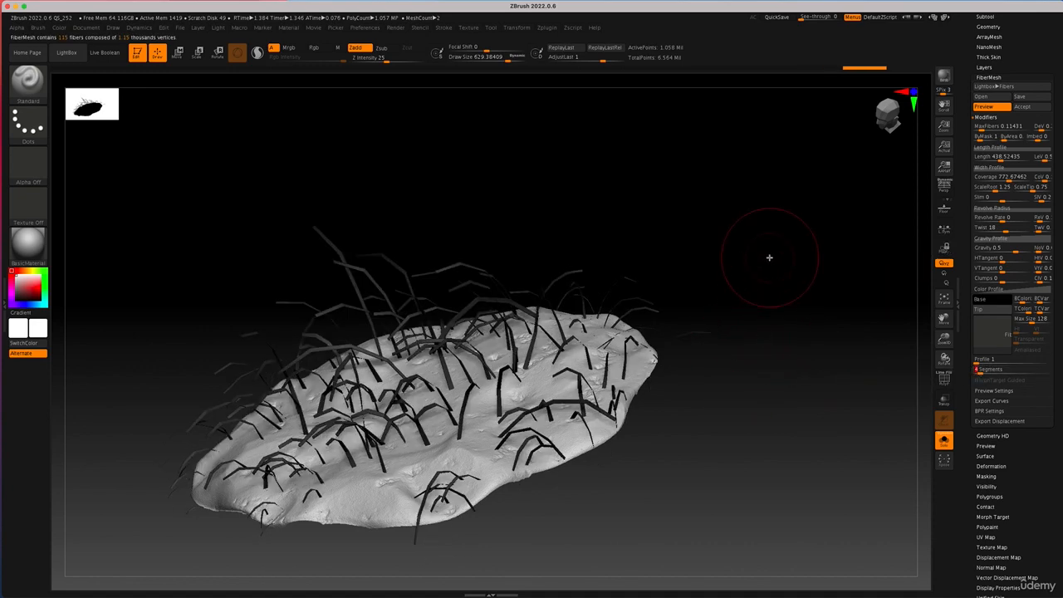
pyautogui.moveTo(759, 255)
pyautogui.mouseDown()
pyautogui.moveTo(753, 238)
pyautogui.moveTo(753, 266)
pyautogui.mouseUp()
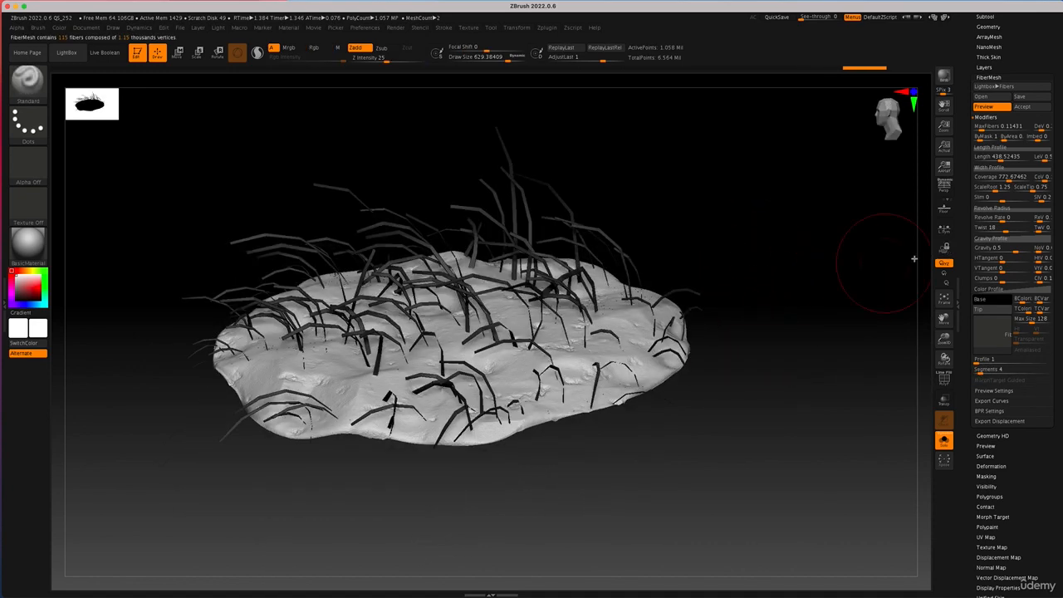
# - Adjust the fiber Gravity, trying 1 and settling on about -0.37 so the strands grow upward
pyautogui.click(1017, 249)
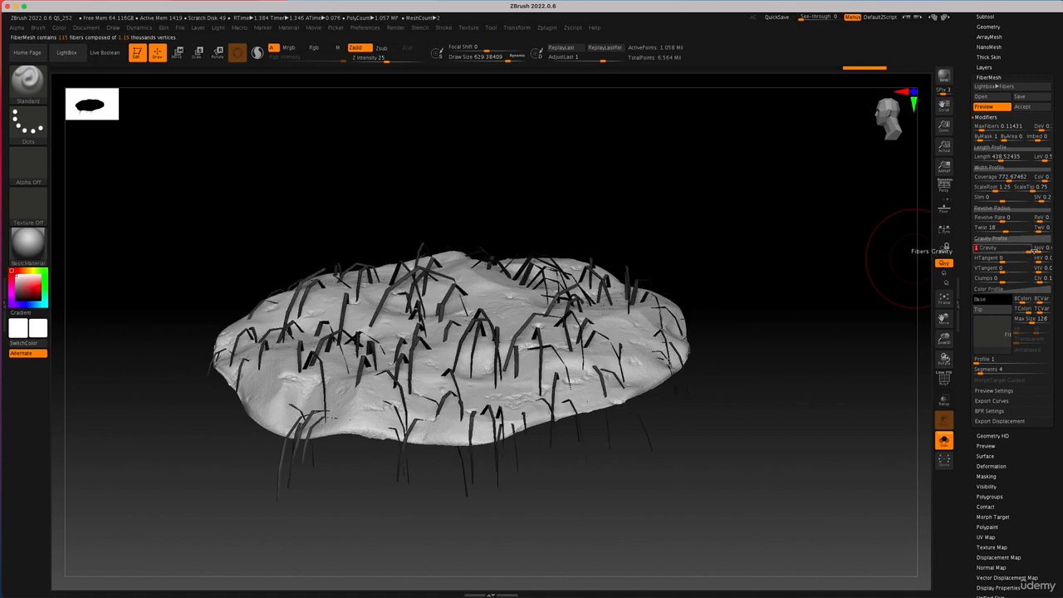
pyautogui.moveTo(1017, 249); pyautogui.dragTo(997, 249)
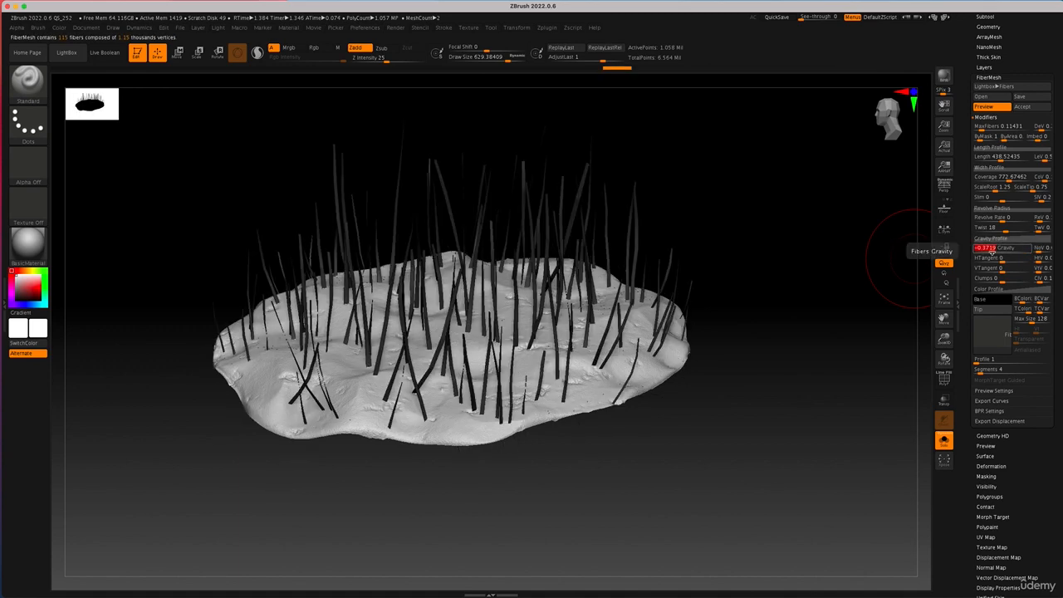
pyautogui.moveTo(812, 263); pyautogui.dragTo(789, 241)
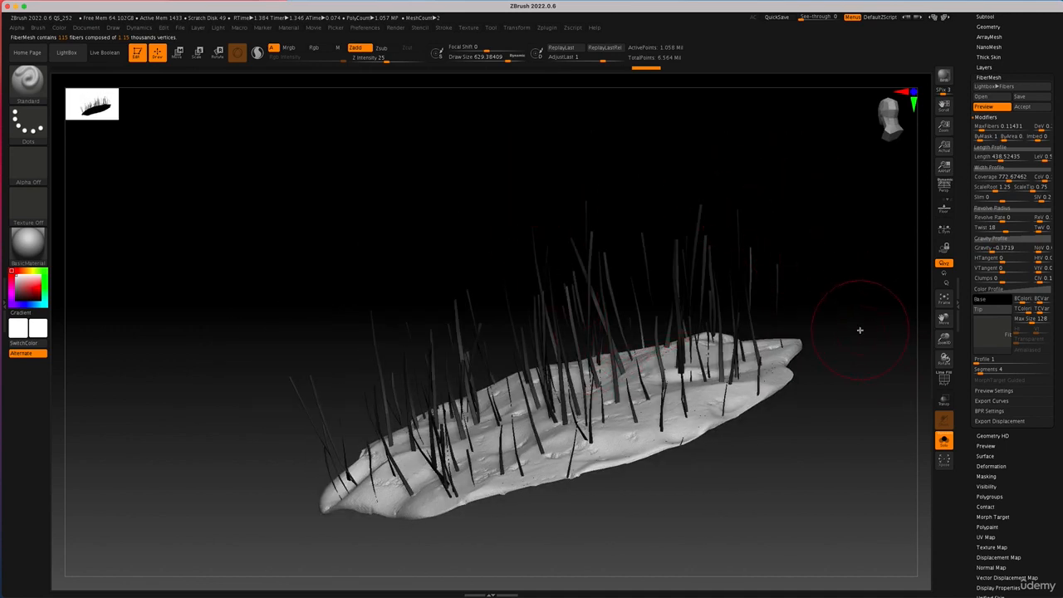
pyautogui.moveTo(860, 330); pyautogui.dragTo(876, 335)
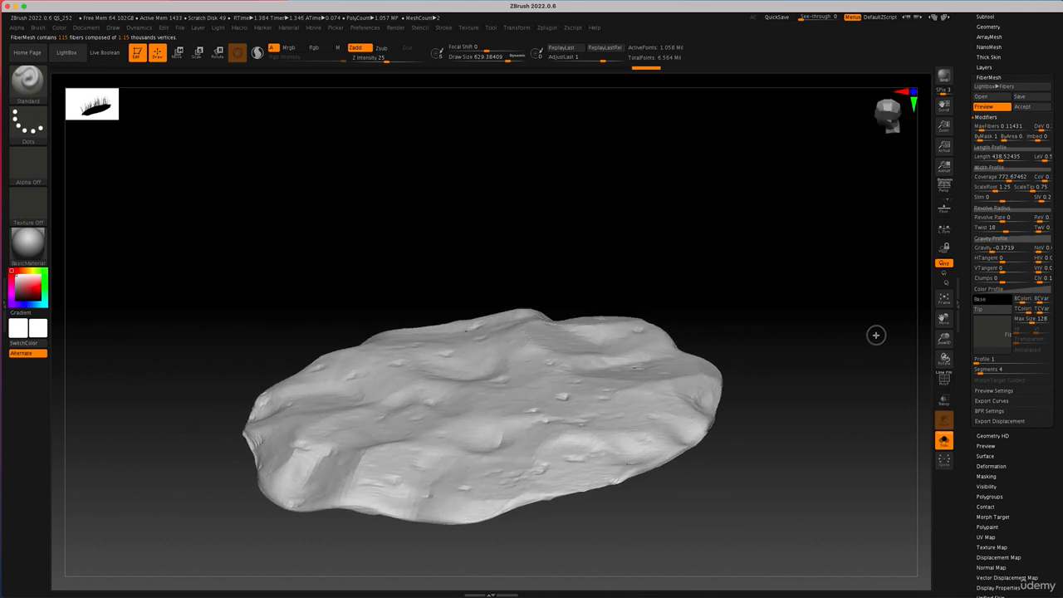
pyautogui.click(989, 302)
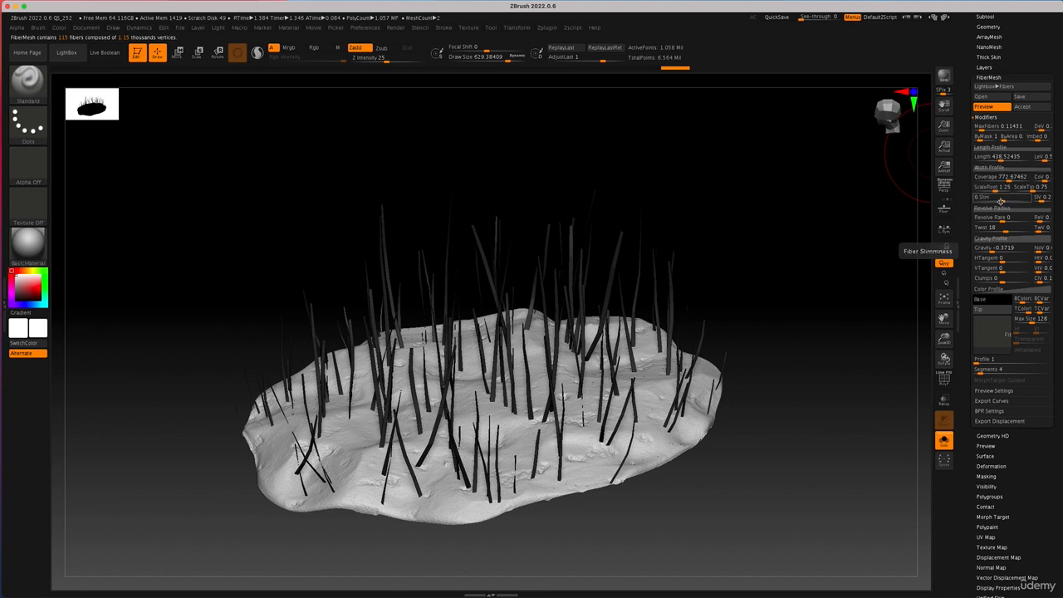
# - Reduce fiber Coverage to about 26.5, raise MaxFibers to about 2.81, and check the ground in a BPR render
pyautogui.moveTo(999, 179); pyautogui.dragTo(987, 180)
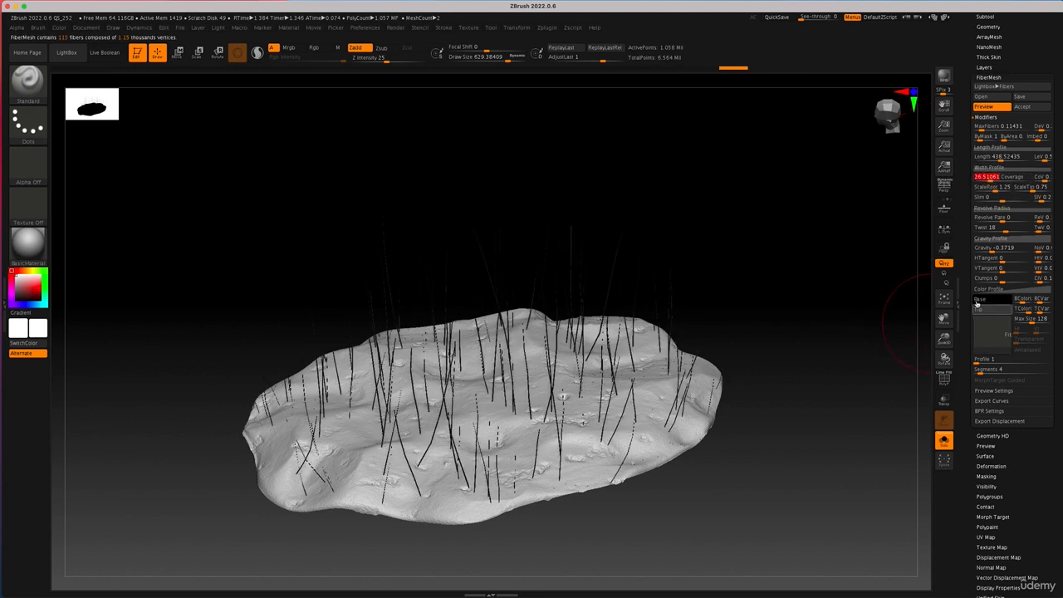
pyautogui.moveTo(986, 125); pyautogui.dragTo(992, 125)
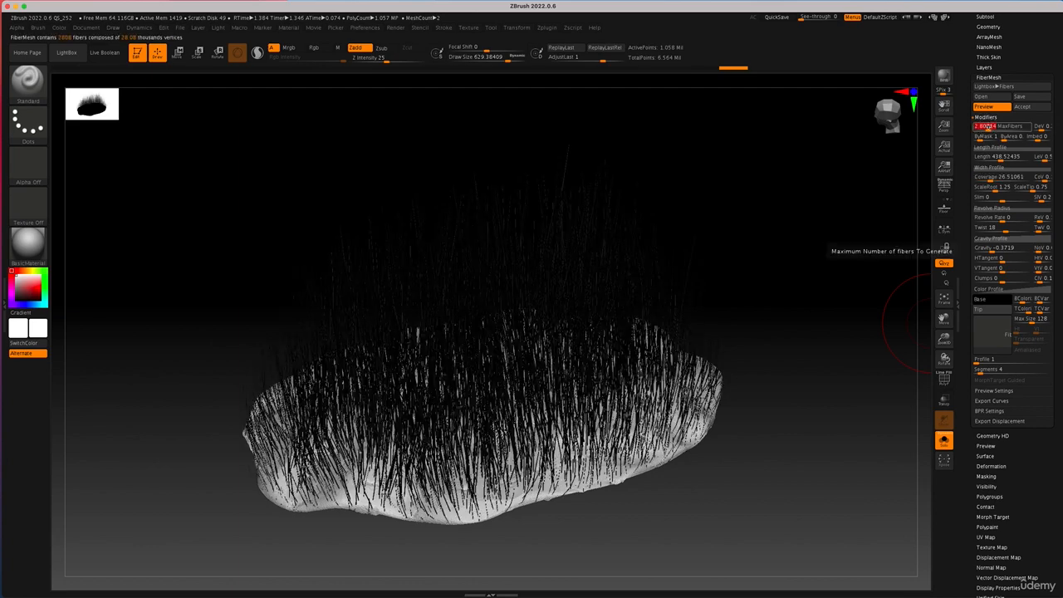
pyautogui.moveTo(804, 347); pyautogui.dragTo(817, 337)
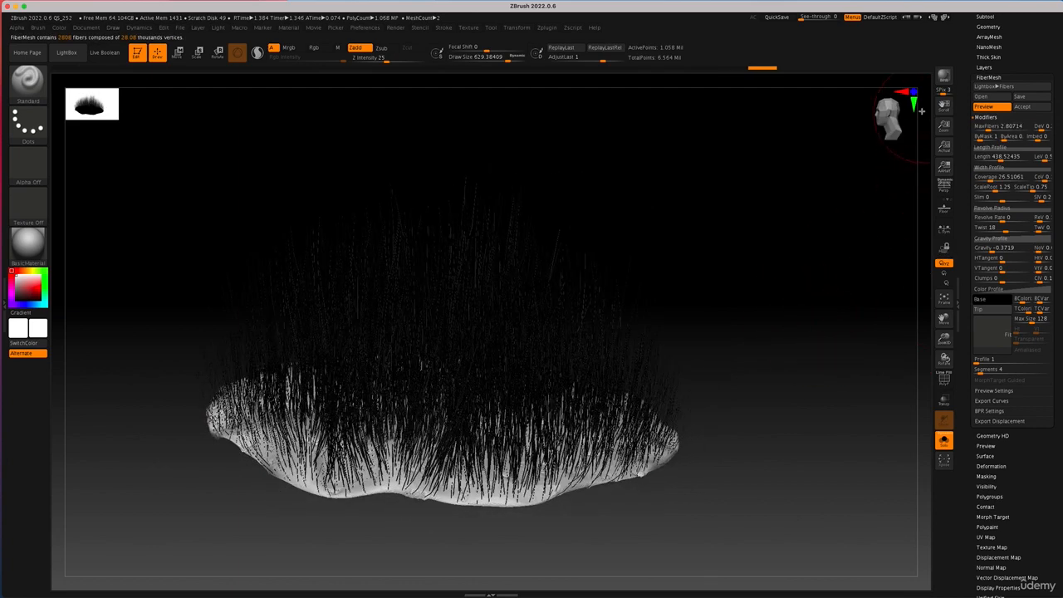
pyautogui.click(944, 76)
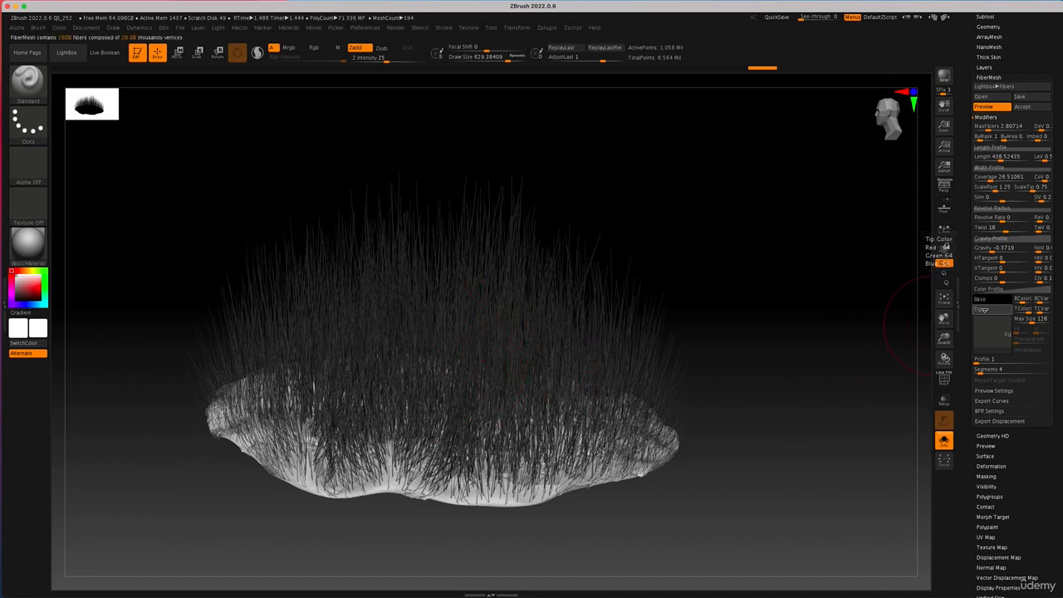
# - Set both the Tip and Base colors of the fibers to white and reduce MaxFibers to about 0.64
pyautogui.moveTo(985, 311); pyautogui.dragTo(907, 227)
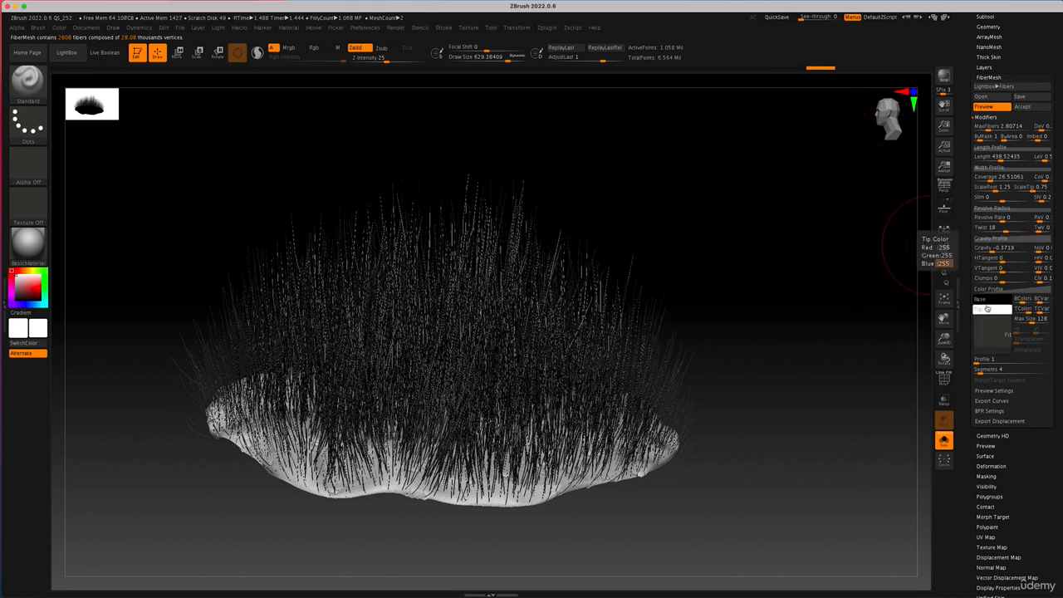
pyautogui.moveTo(983, 300); pyautogui.dragTo(908, 229)
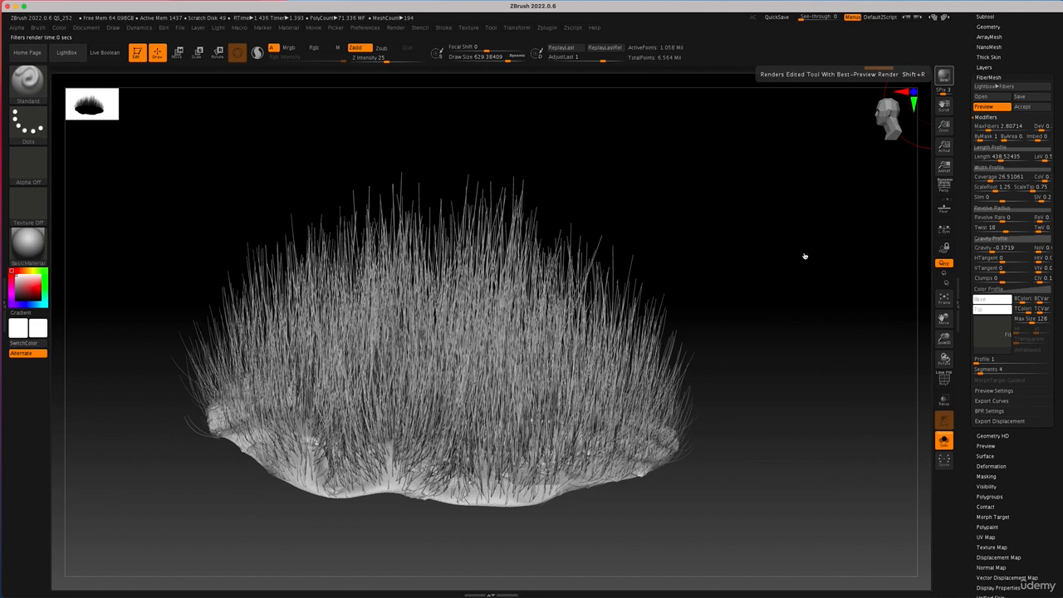
pyautogui.click(984, 126)
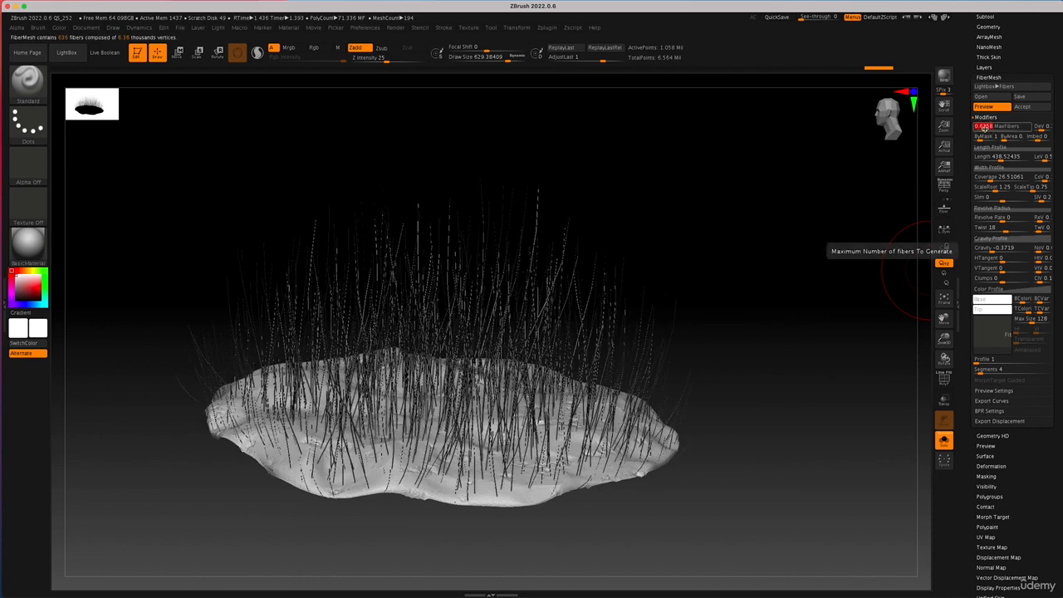
pyautogui.moveTo(768, 315); pyautogui.dragTo(774, 349)
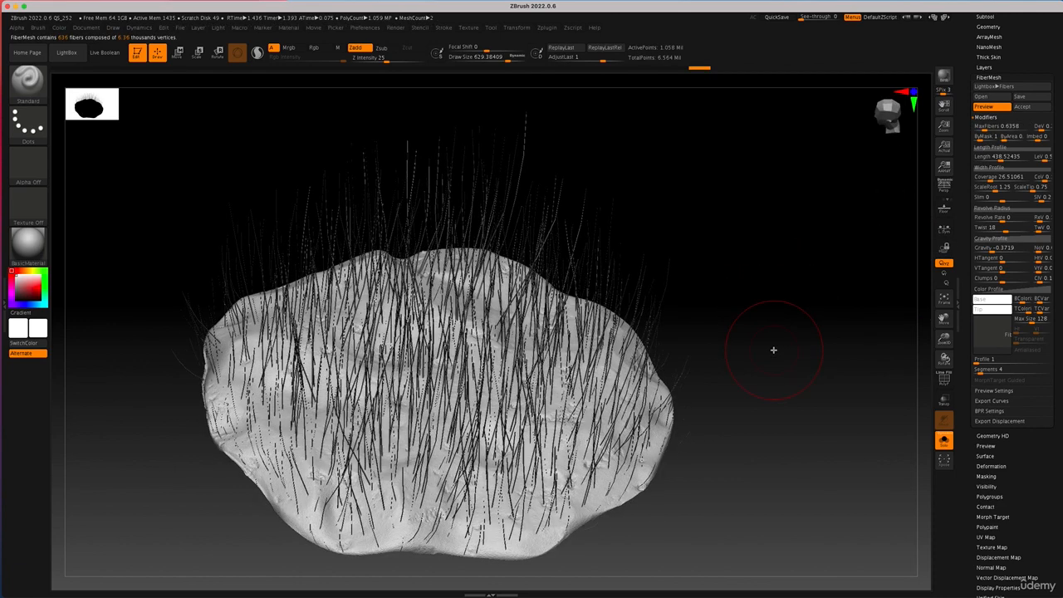
pyautogui.moveTo(850, 360); pyautogui.dragTo(771, 326)
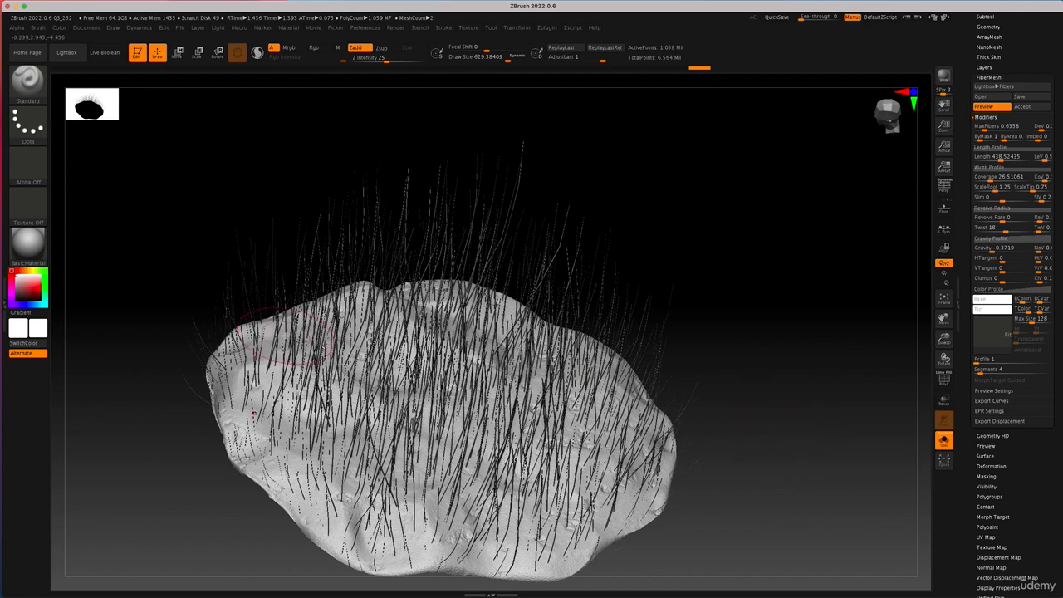
pyautogui.moveTo(738, 347)
pyautogui.mouseDown()
pyautogui.moveTo(739, 316)
pyautogui.moveTo(757, 343)
pyautogui.mouseUp()
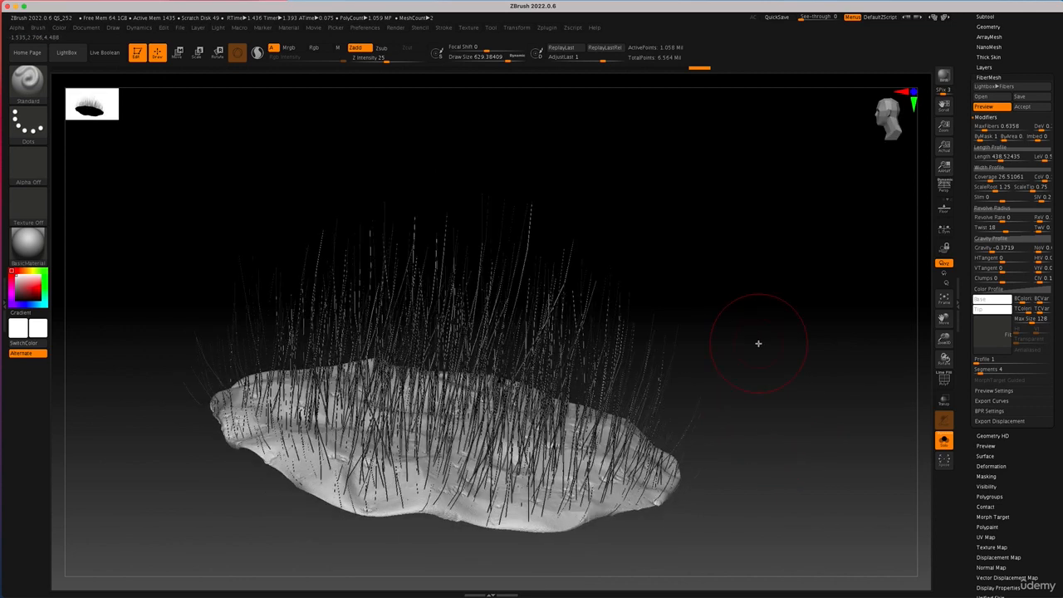
# - Turn off Solo to show the whole mushroom character and switch off the FiberMesh preview on the ground
pyautogui.click(944, 441)
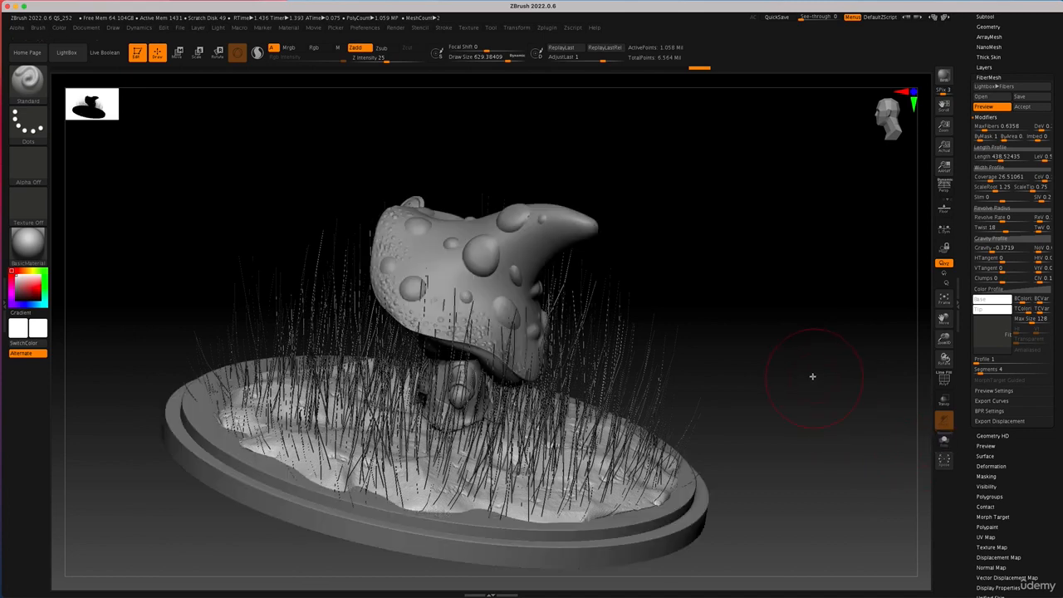
pyautogui.moveTo(812, 373); pyautogui.dragTo(746, 254)
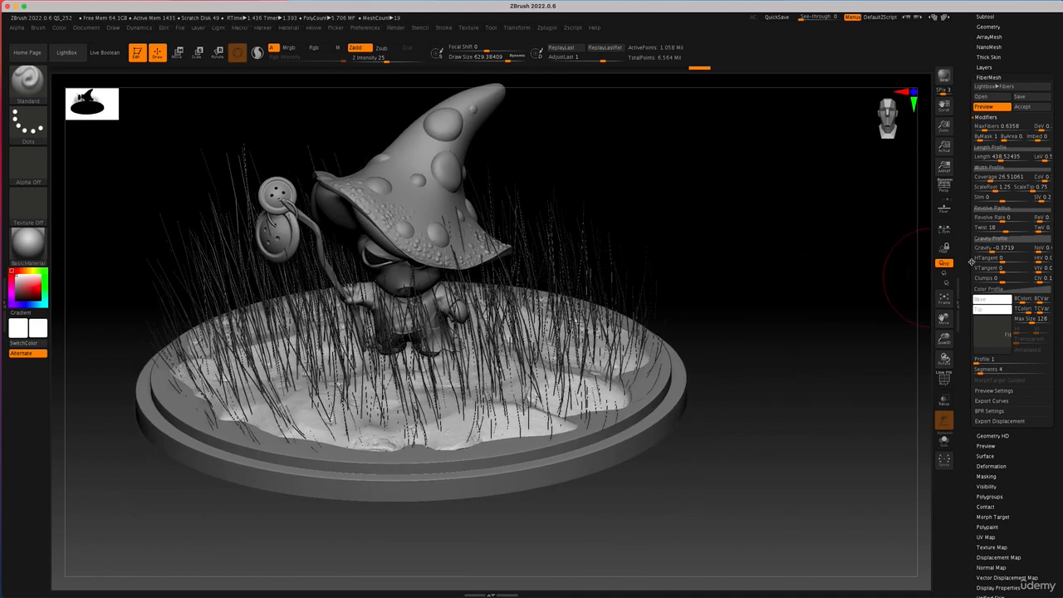
pyautogui.click(992, 107)
pyautogui.moveTo(903, 228); pyautogui.dragTo(807, 330)
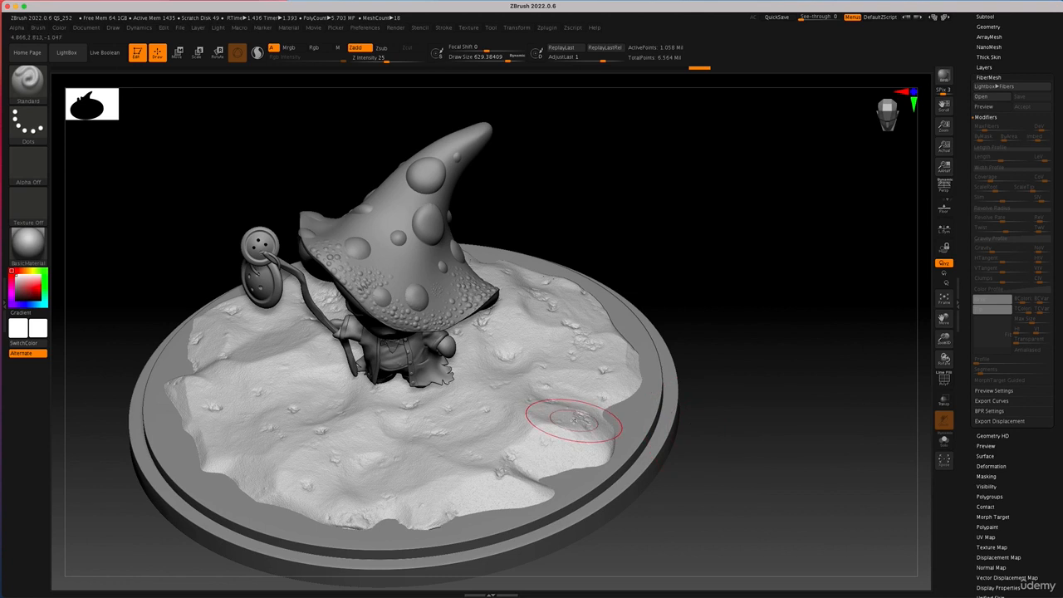
# - Enable surface noise on the ground and edit it with Noise Scale about 416.97 and Strength about -0.00093
pyautogui.click(985, 457)
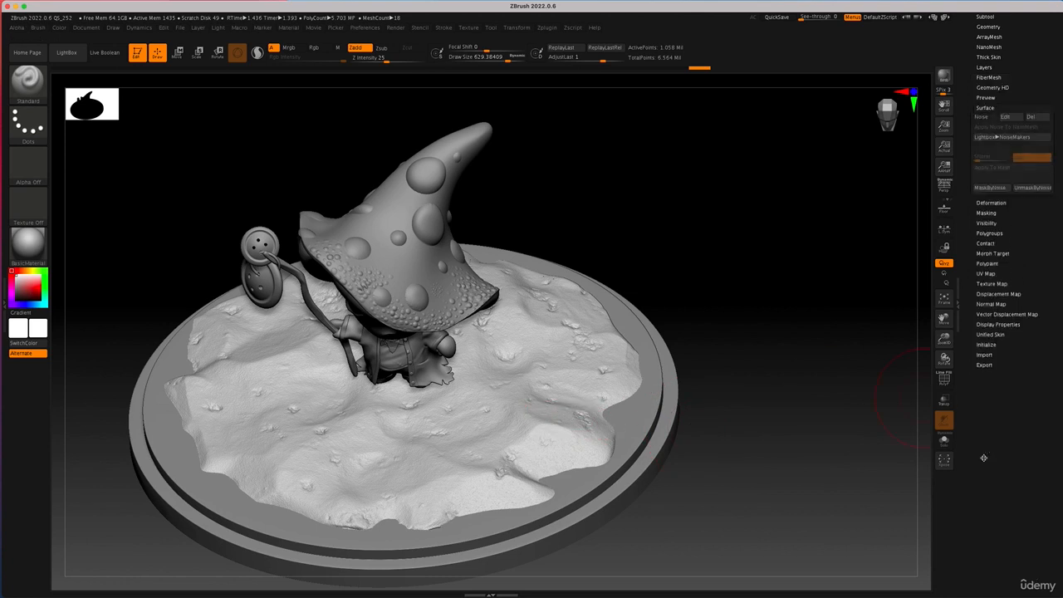
pyautogui.click(981, 117)
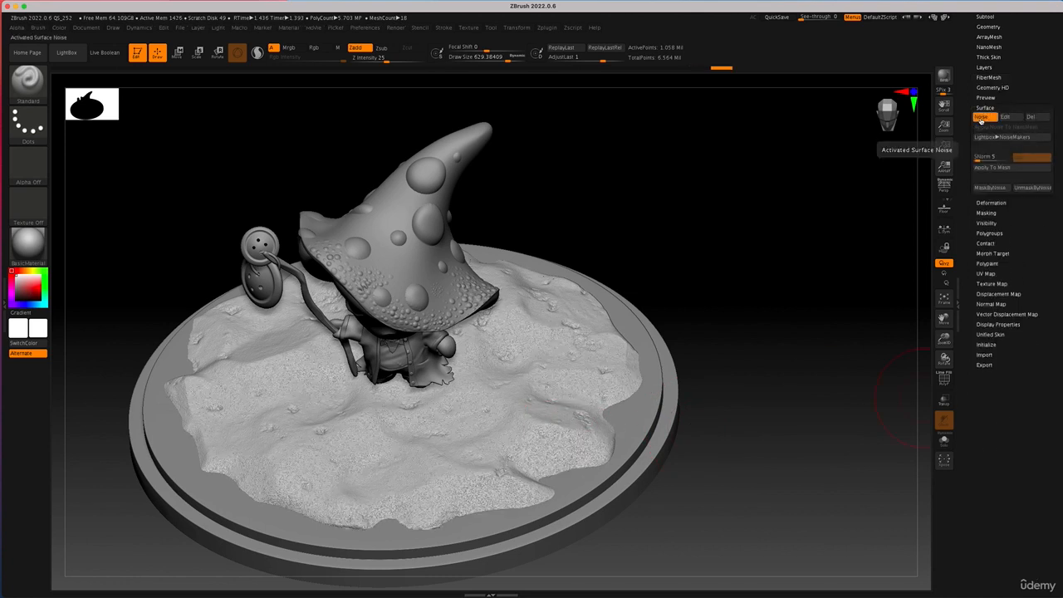
pyautogui.click(1006, 117)
pyautogui.moveTo(853, 277); pyautogui.dragTo(878, 283)
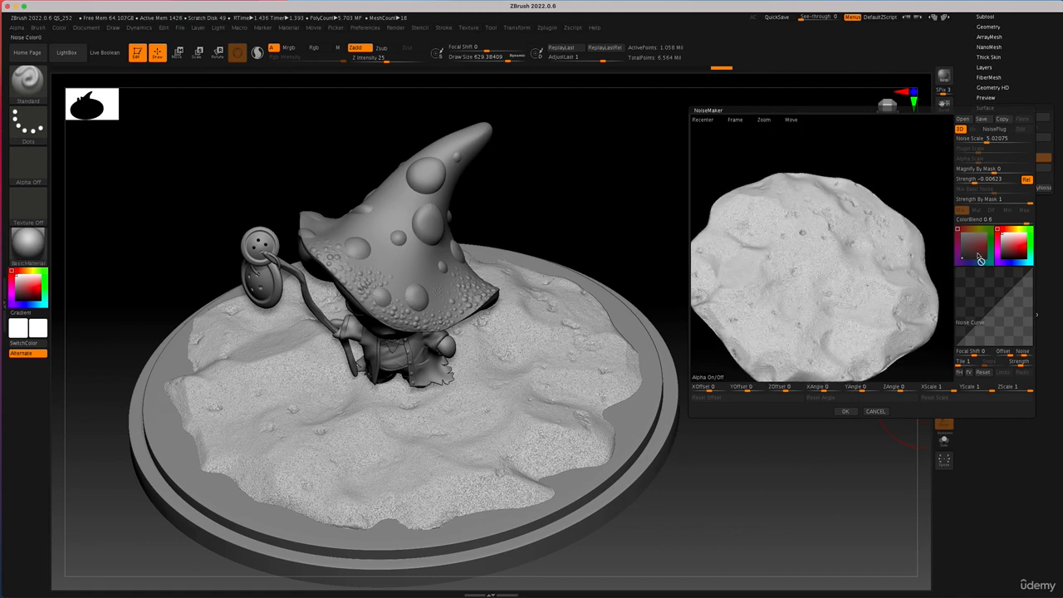
pyautogui.moveTo(997, 139); pyautogui.dragTo(1028, 140)
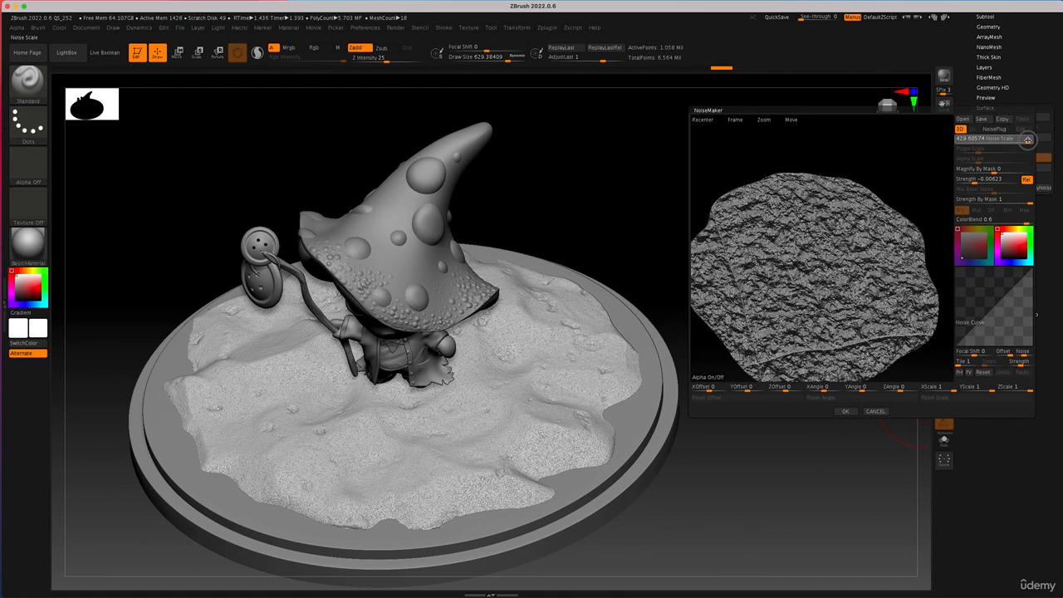
pyautogui.moveTo(982, 182); pyautogui.dragTo(978, 183)
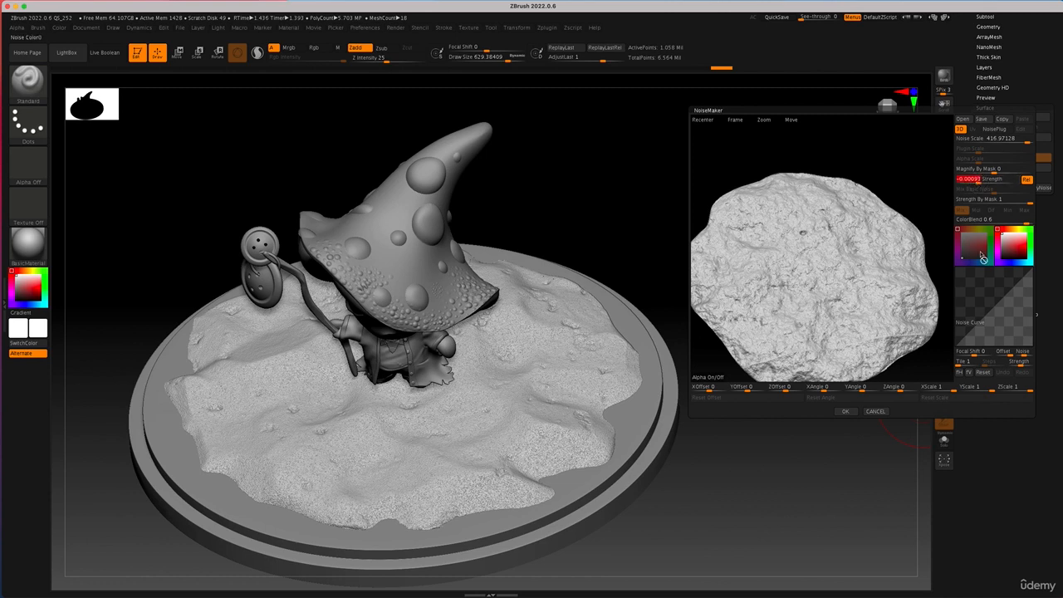
# - Reshape the Noise Curve, resetting the first attempt and bending it to stay low before rising steeply at its end
pyautogui.moveTo(1014, 307)
pyautogui.mouseDown()
pyautogui.moveTo(1014, 324)
pyautogui.moveTo(973, 331)
pyautogui.moveTo(1023, 314)
pyautogui.mouseUp()
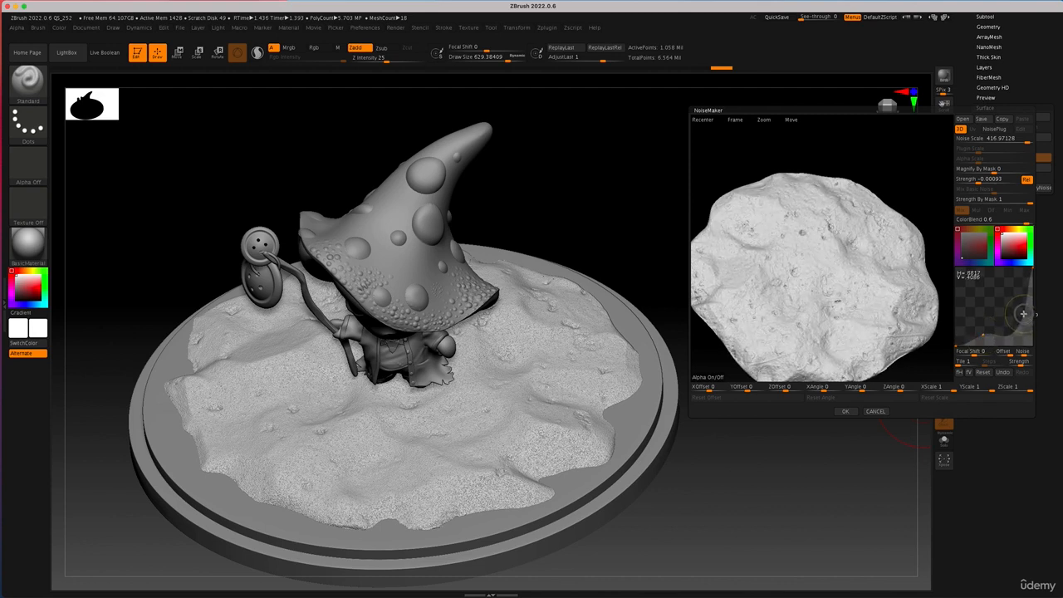
pyautogui.click(986, 372)
pyautogui.moveTo(1018, 327); pyautogui.dragTo(1017, 324)
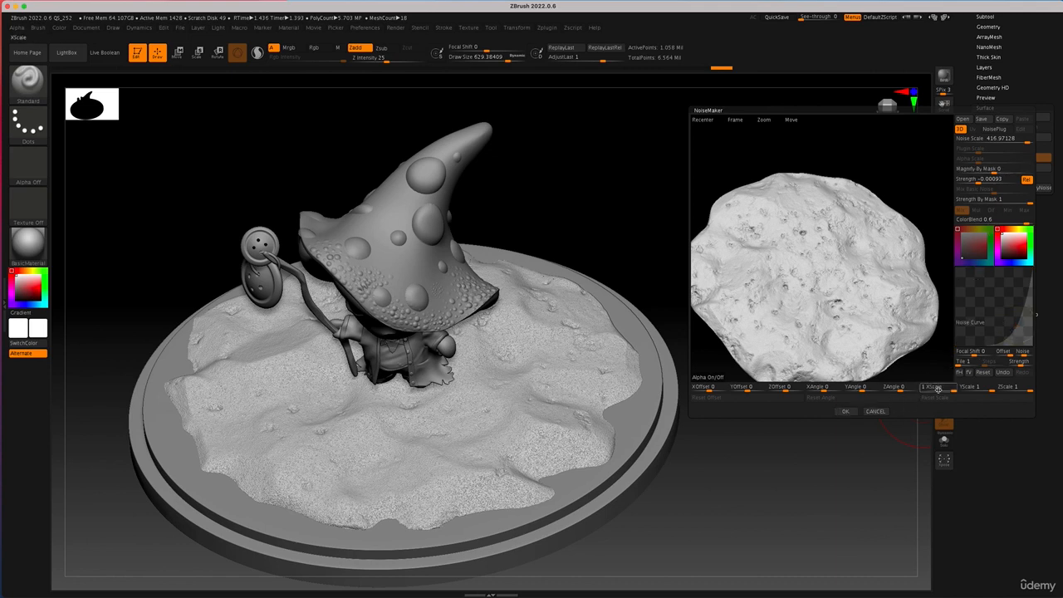
# - Accept the noise settings, mask the ground by the noise and invert the mask
pyautogui.click(845, 411)
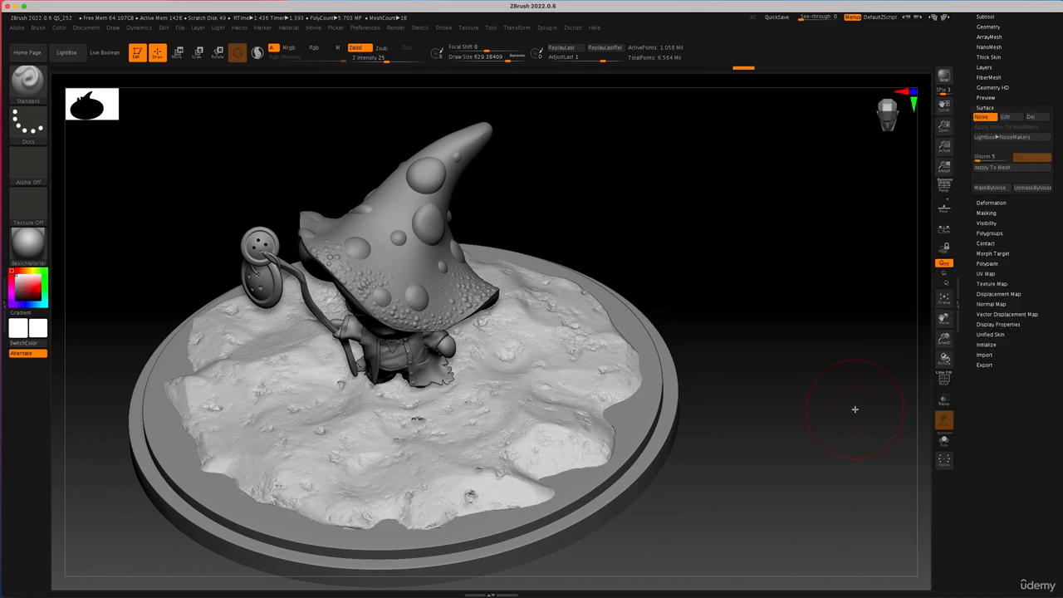
pyautogui.moveTo(818, 365); pyautogui.dragTo(546, 451)
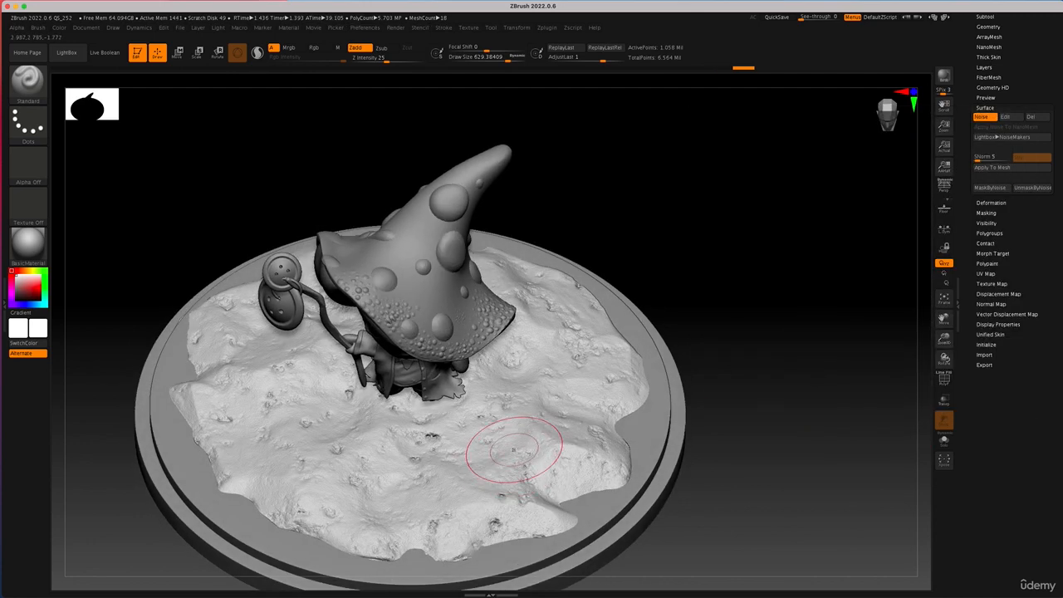
pyautogui.click(1000, 189)
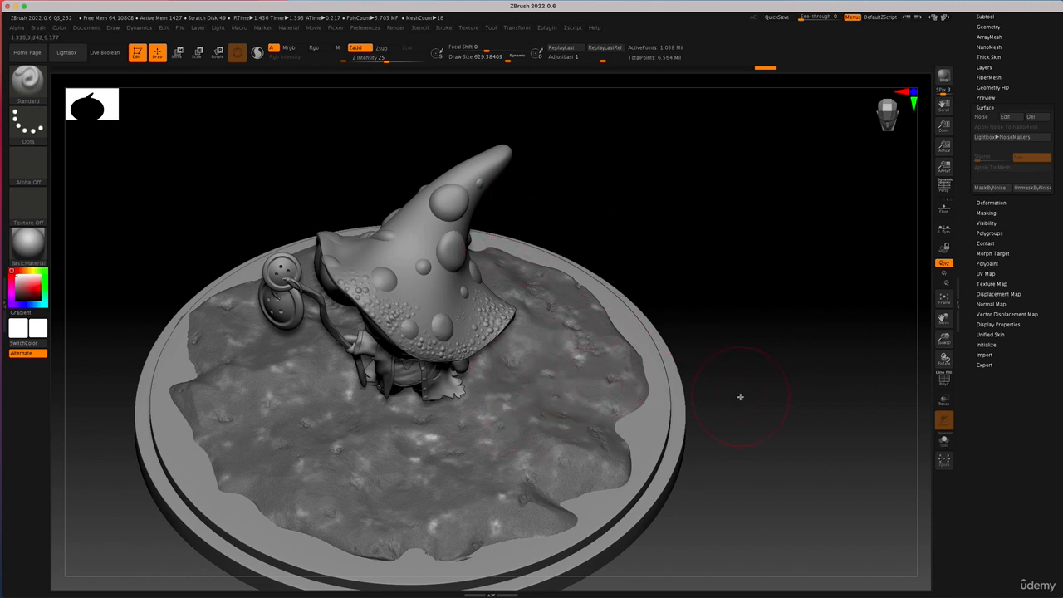
pyautogui.keyDown('ctrl'); pyautogui.click(848, 325); pyautogui.keyUp('ctrl')
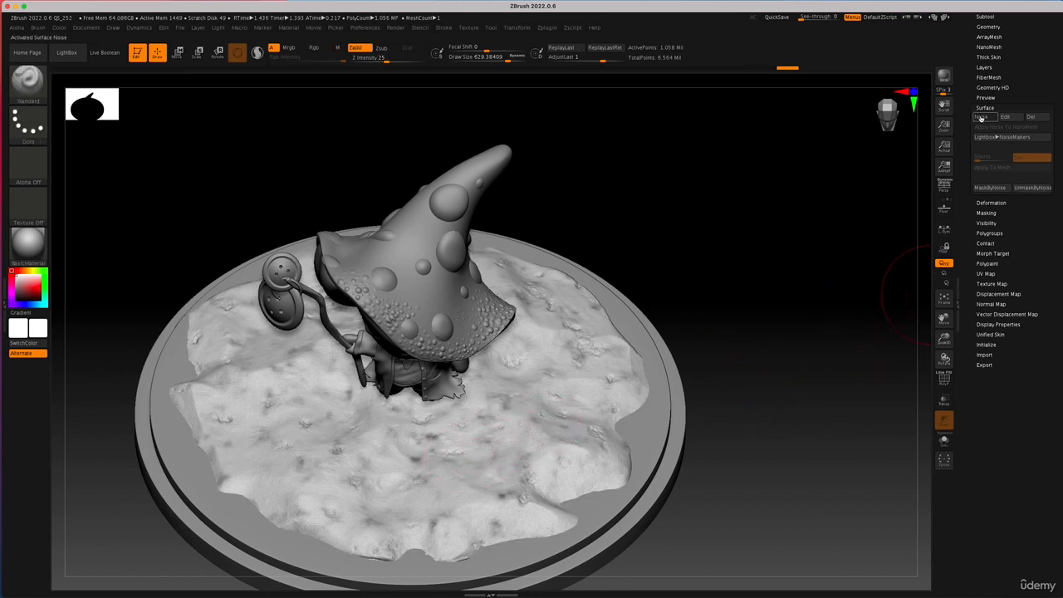
# - Turn on the FiberMesh preview for the noise-masked ground and set MaxFibers to about 19.36
pyautogui.scroll(3, 972, 112)
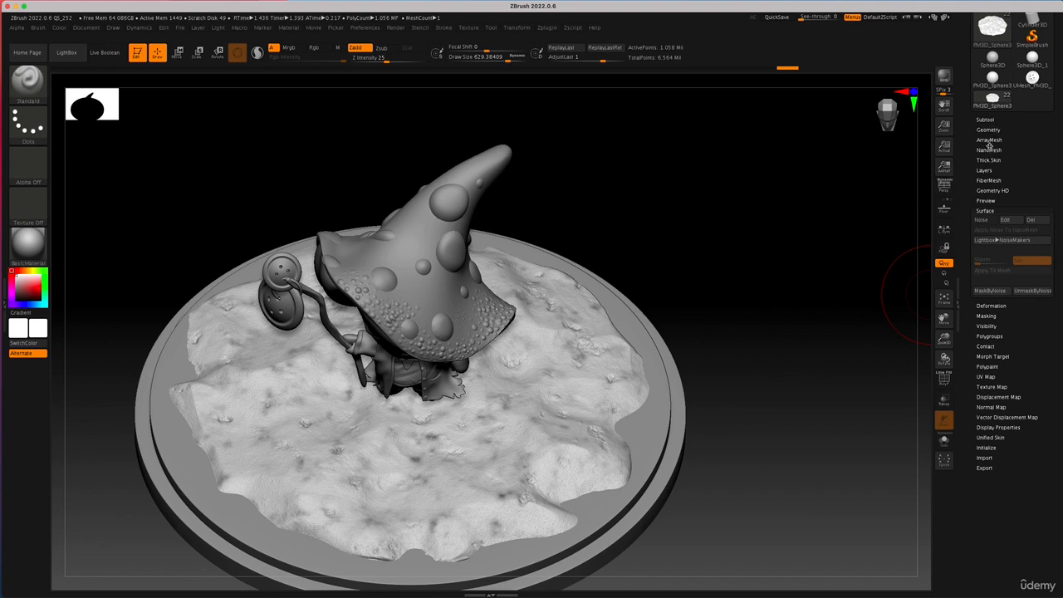
pyautogui.click(995, 183)
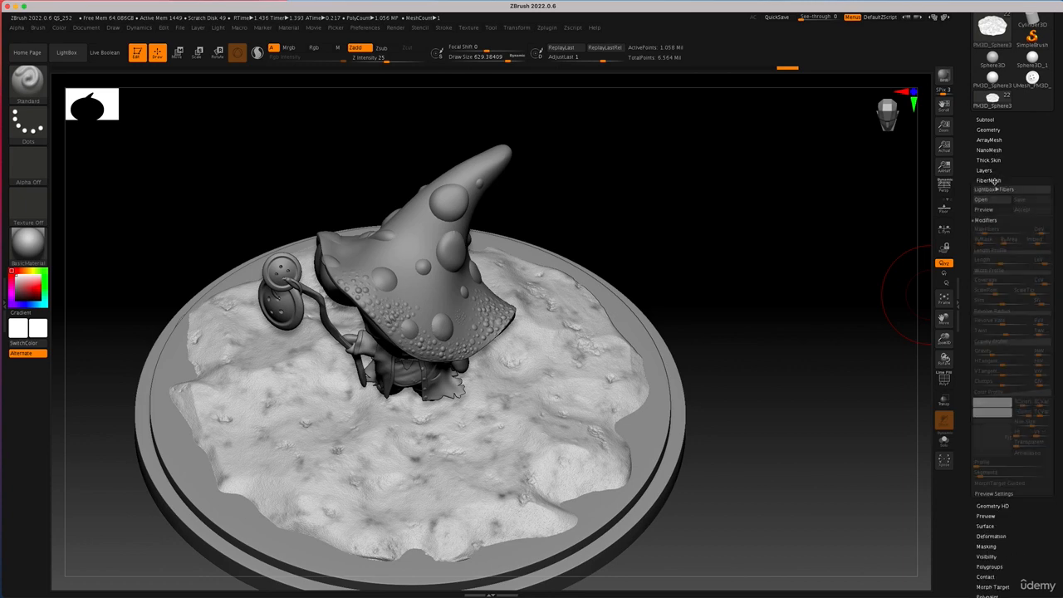
pyautogui.click(985, 209)
pyautogui.moveTo(899, 267); pyautogui.dragTo(795, 369)
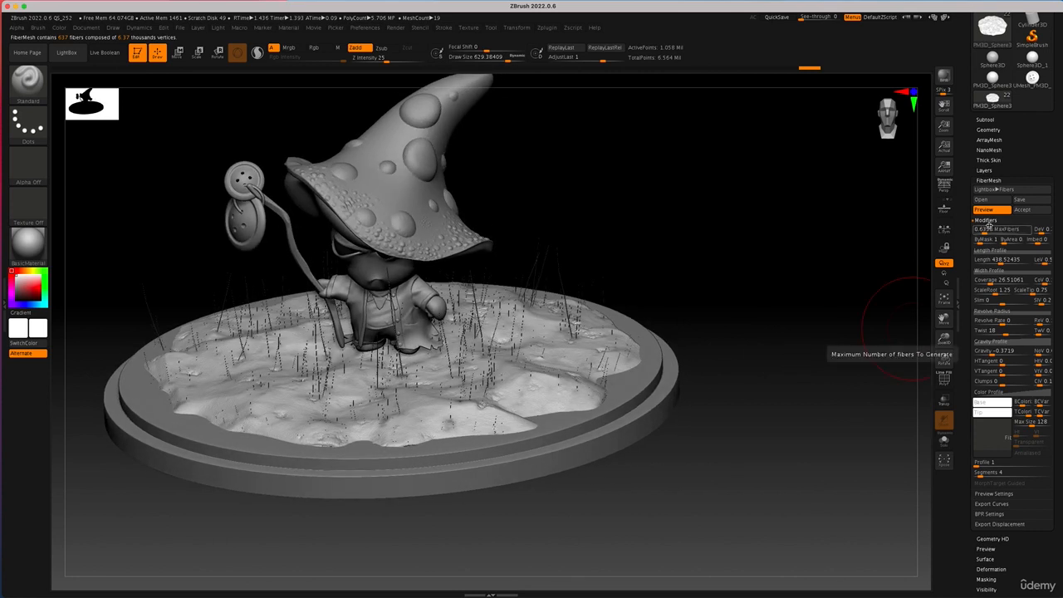
pyautogui.click(982, 233)
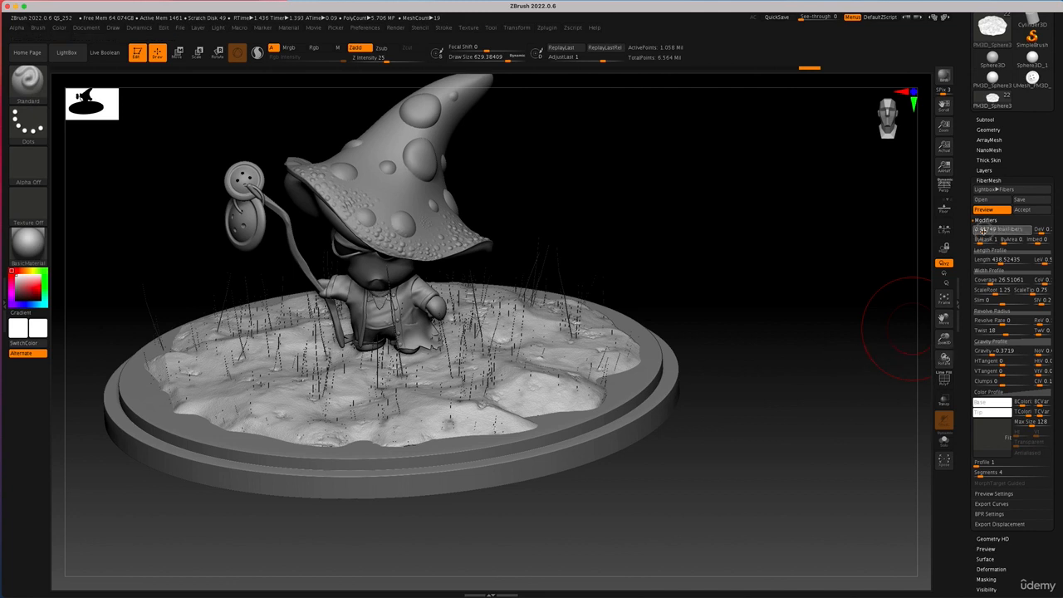
pyautogui.click(978, 231)
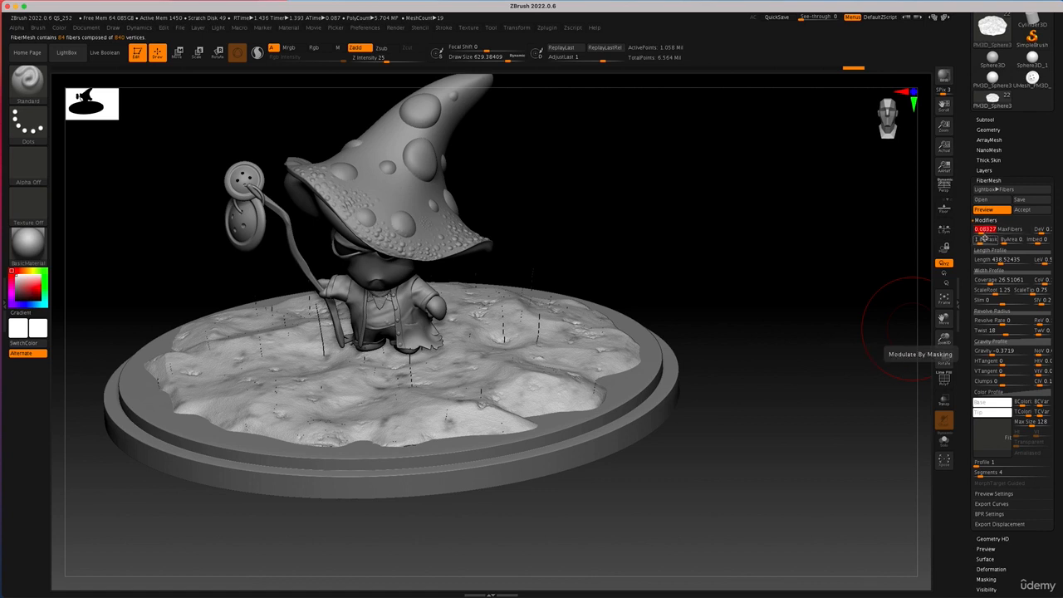
pyautogui.click(987, 231)
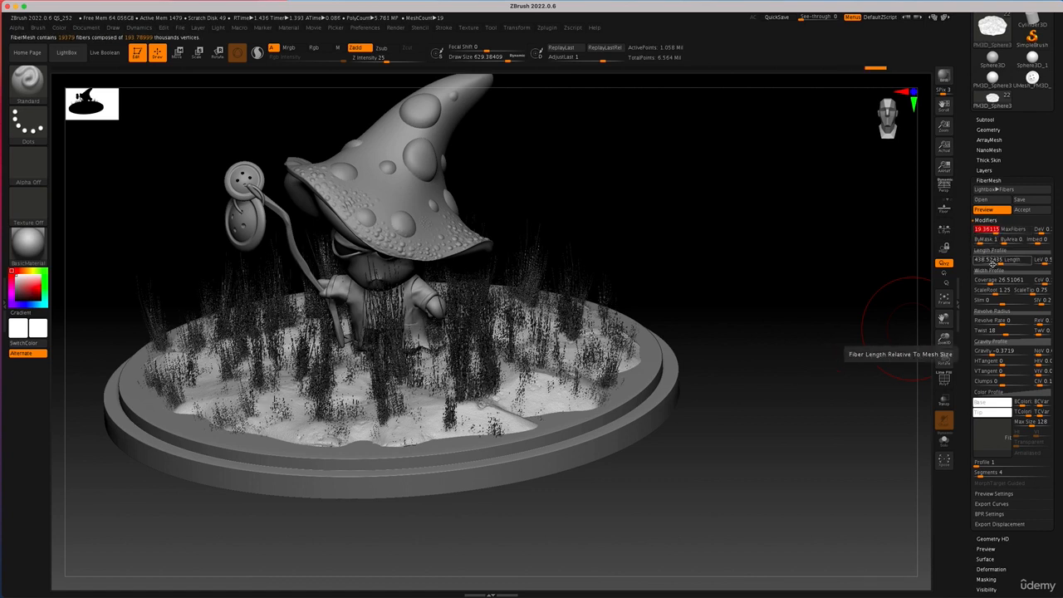
# - Shorten the grass fibers to a Length of about 98.77 and render the scene with BPR
pyautogui.click(996, 257)
pyautogui.moveTo(994, 262); pyautogui.dragTo(988, 263)
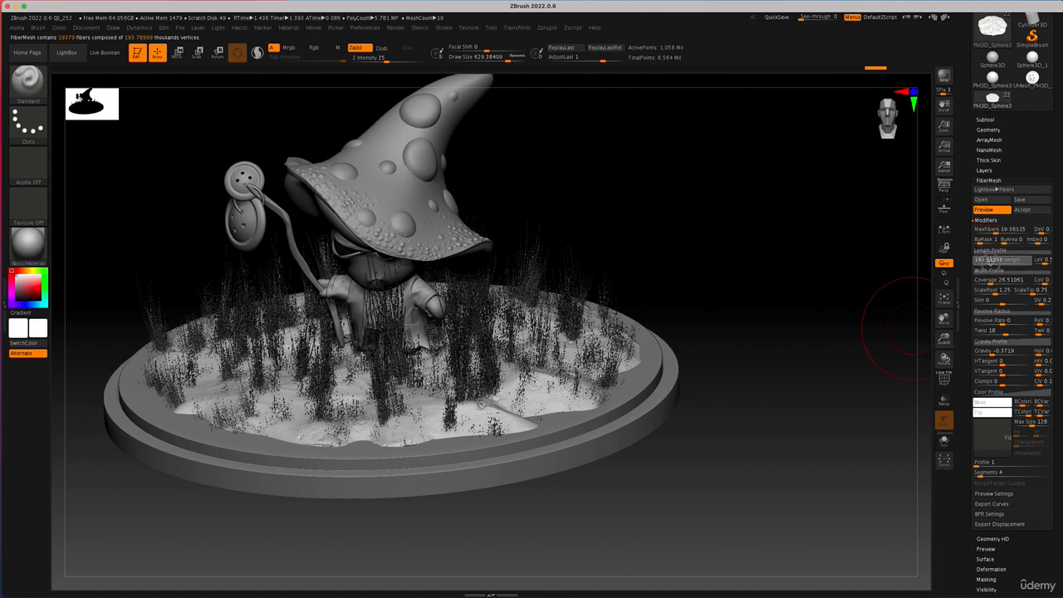
pyautogui.click(989, 263)
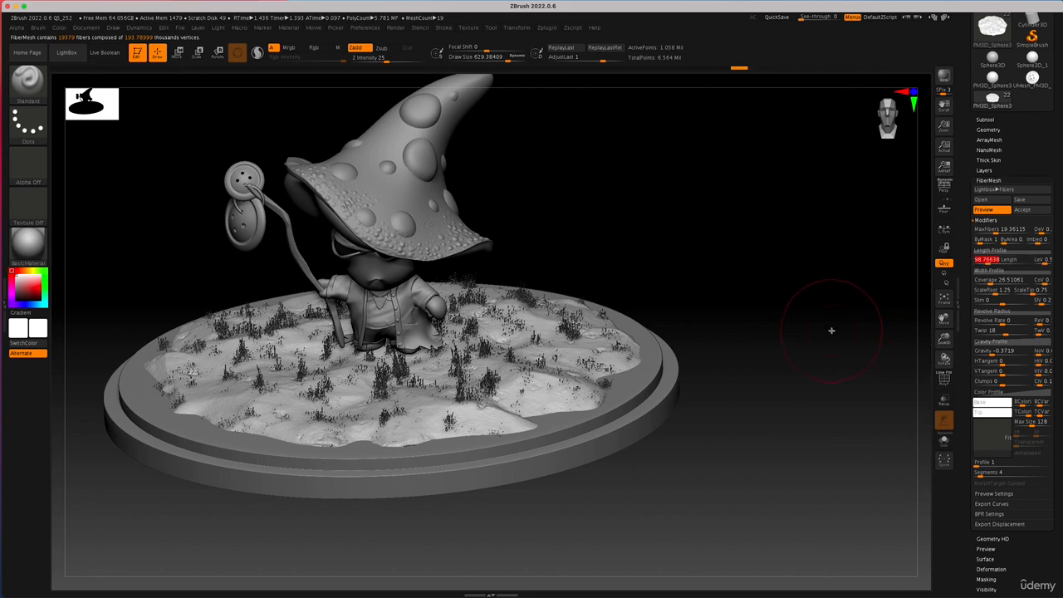
pyautogui.moveTo(831, 333); pyautogui.dragTo(831, 341)
pyautogui.click(943, 77)
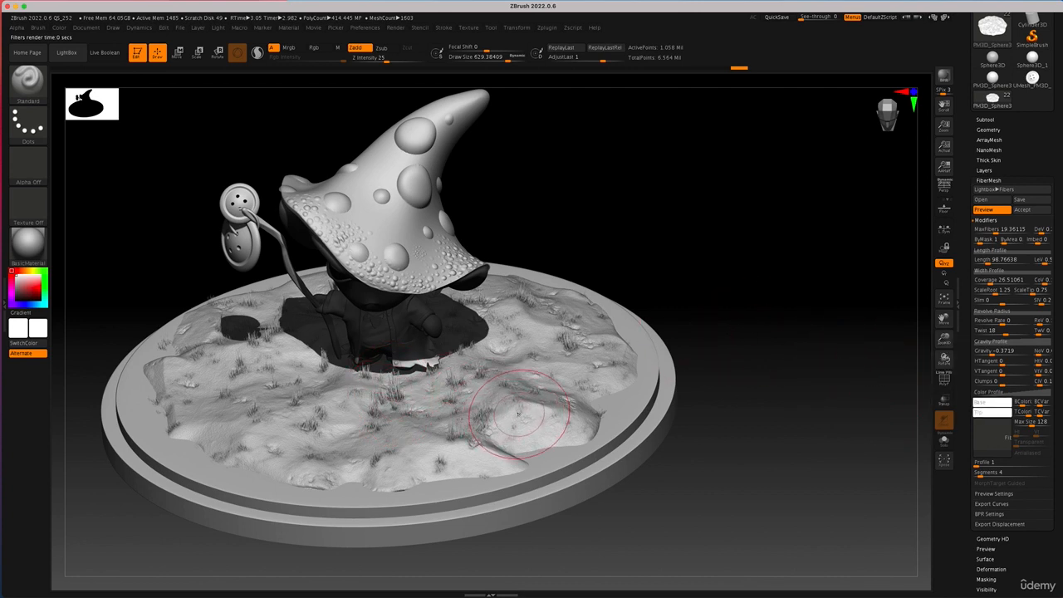
# - Change the fiber Base color to black and the Tip color to grey, and render the result with BPR
pyautogui.click(985, 402)
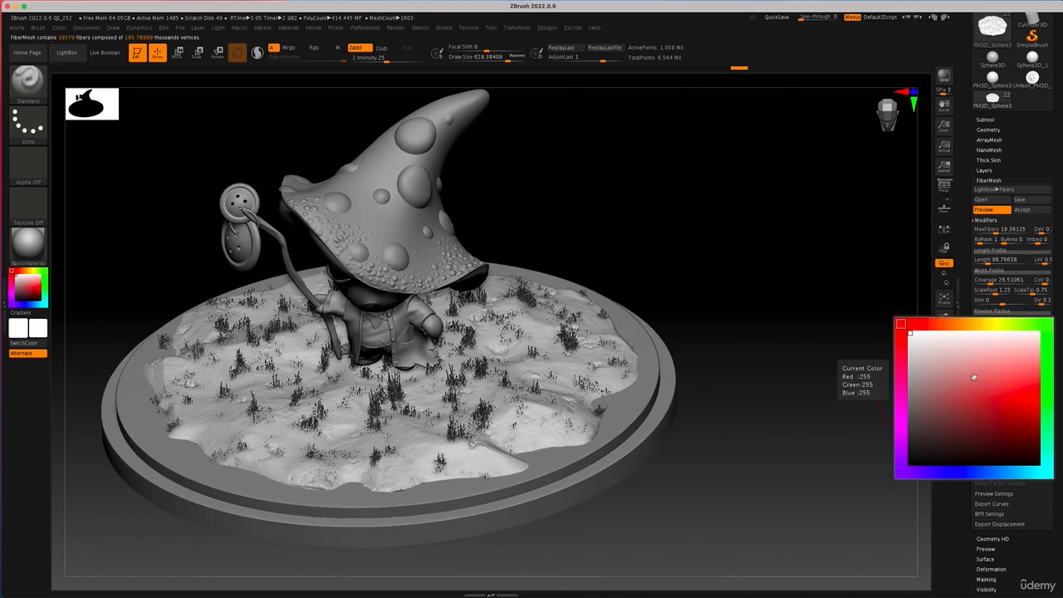
pyautogui.click(908, 466)
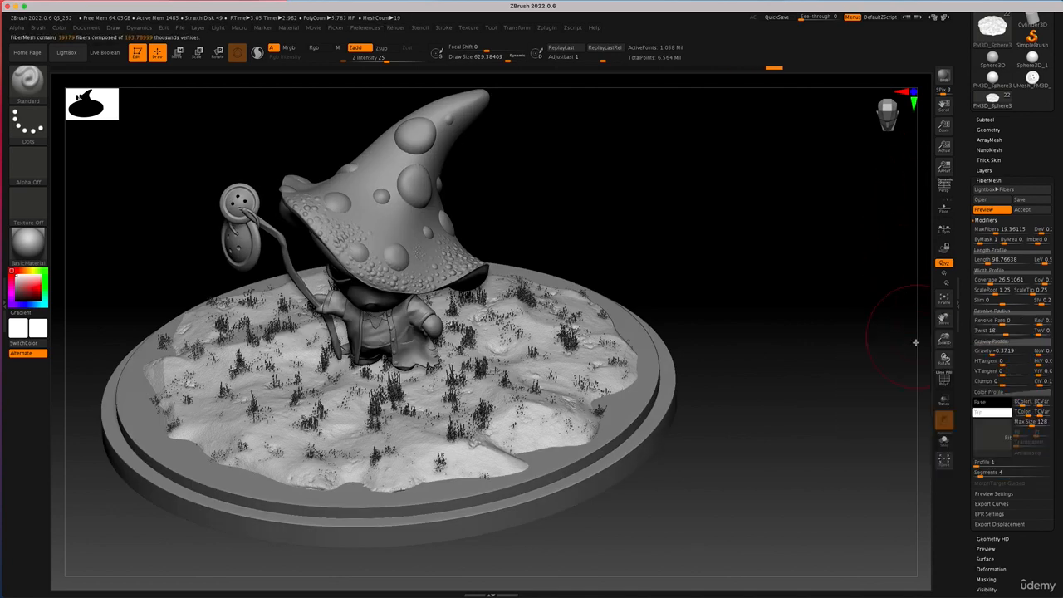
pyautogui.click(989, 413)
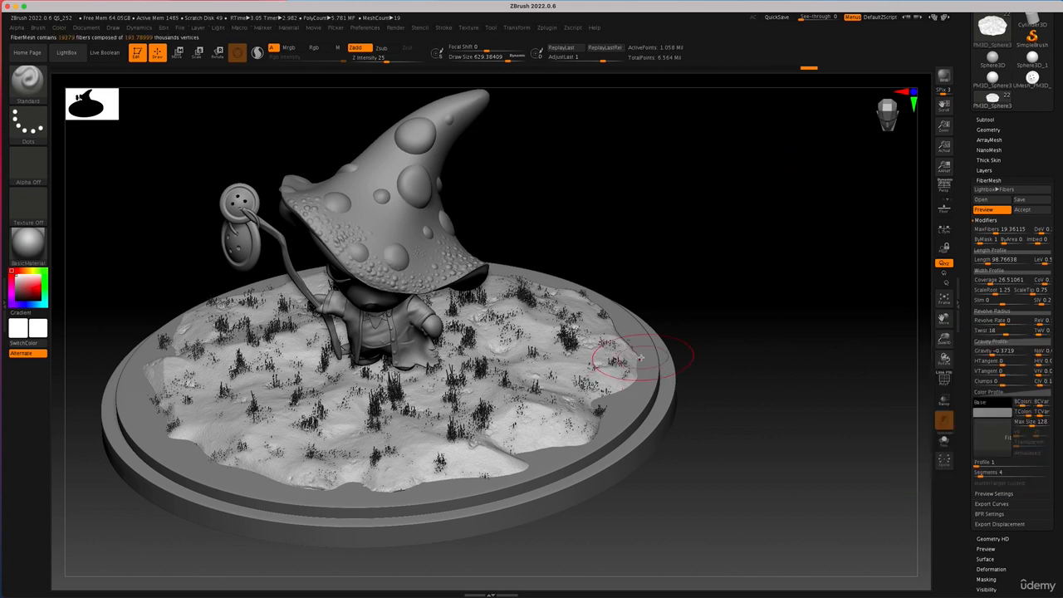
pyautogui.click(945, 75)
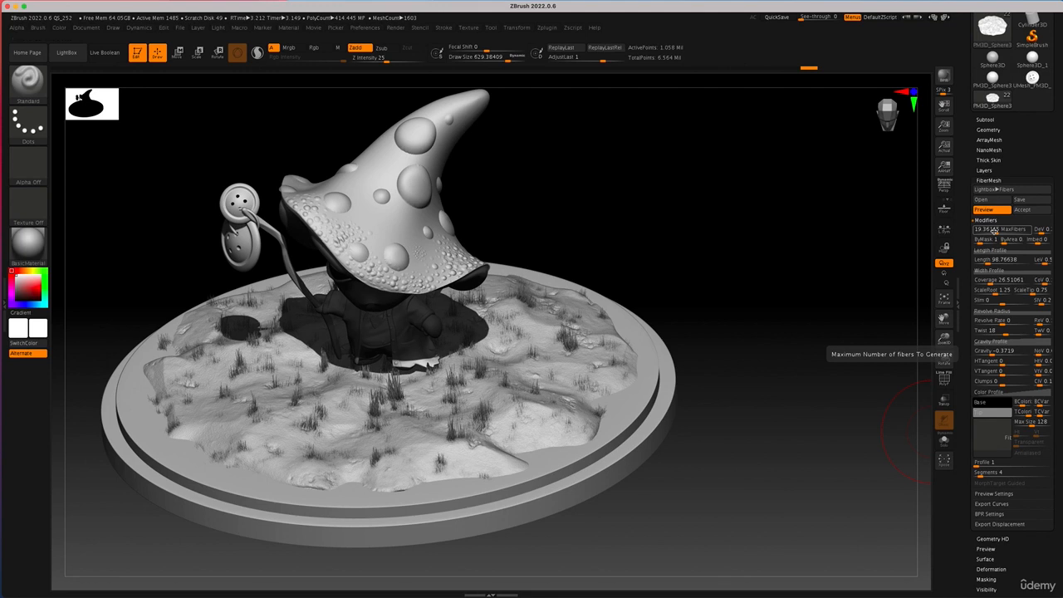
# - Set the fibers' MaxFibers to about 5.95, Coverage to about 67.82 and Gravity to about -0.058, checking the look with BPR renders
pyautogui.moveTo(994, 231); pyautogui.dragTo(984, 233)
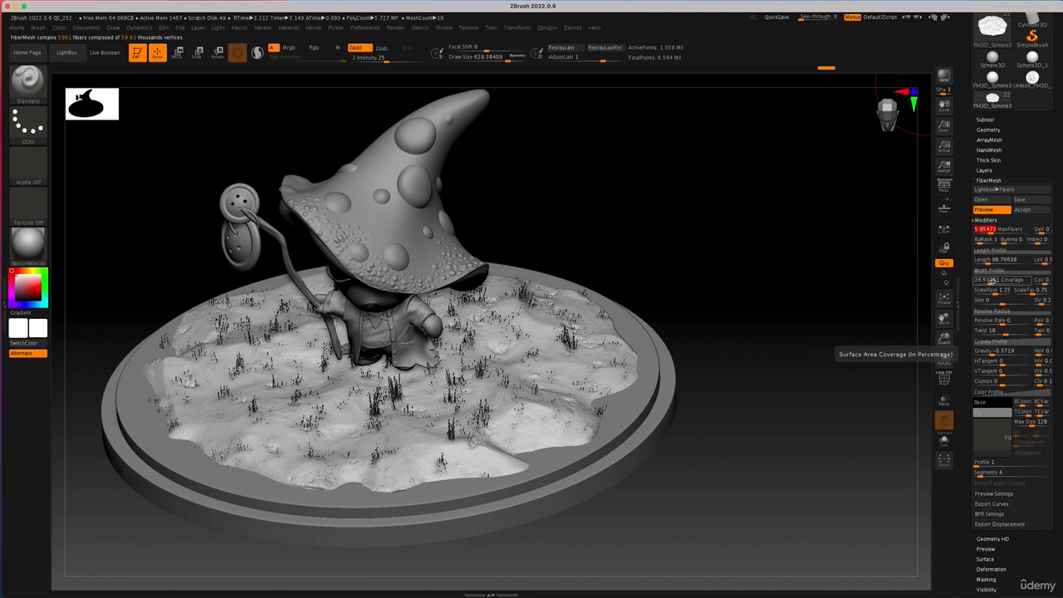
pyautogui.moveTo(989, 282); pyautogui.dragTo(995, 282)
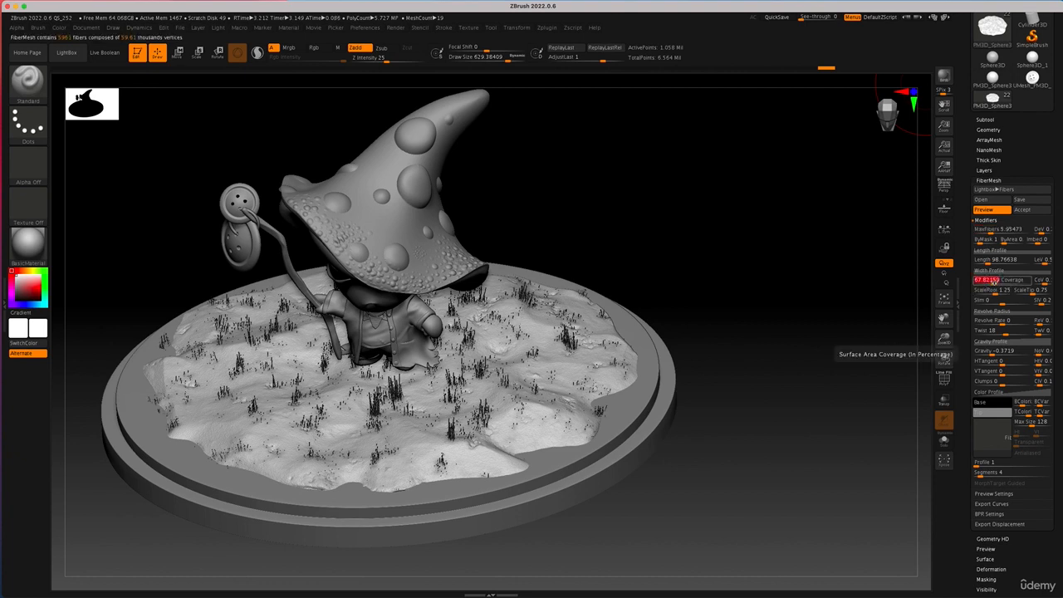
pyautogui.click(949, 79)
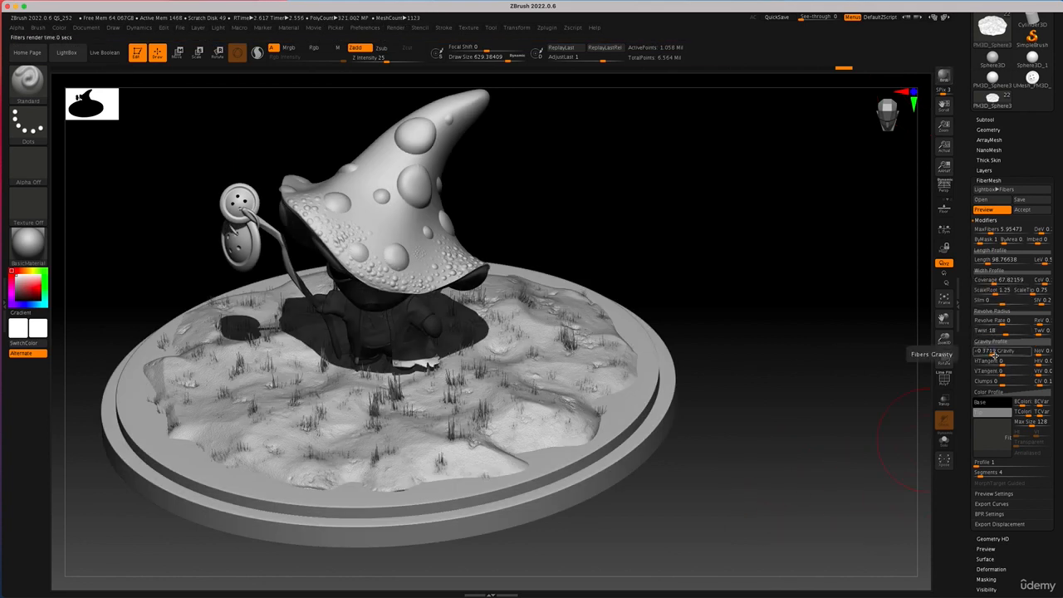
pyautogui.moveTo(993, 353); pyautogui.dragTo(999, 353)
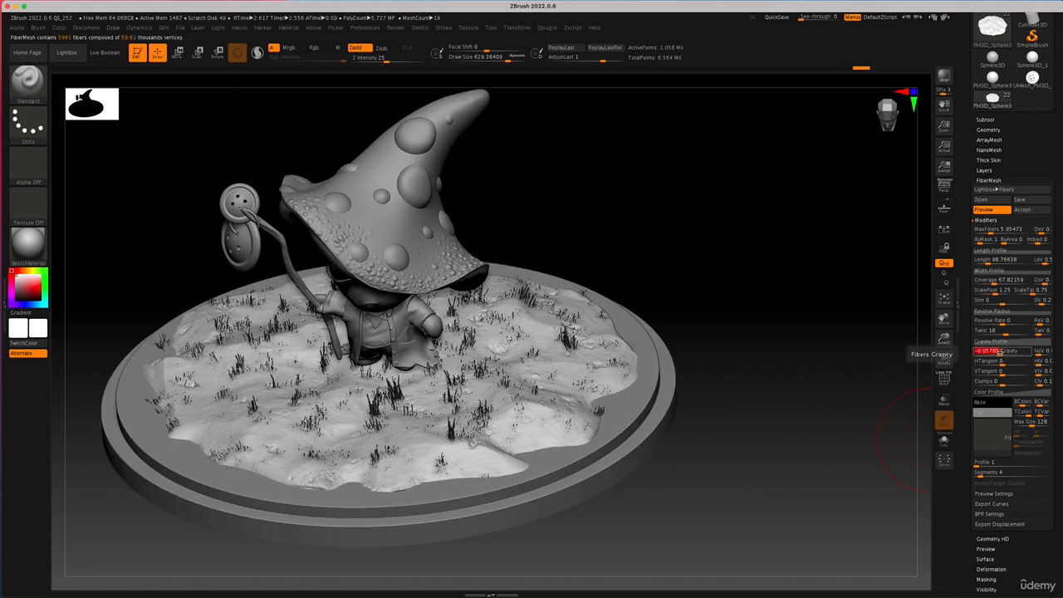
pyautogui.click(944, 78)
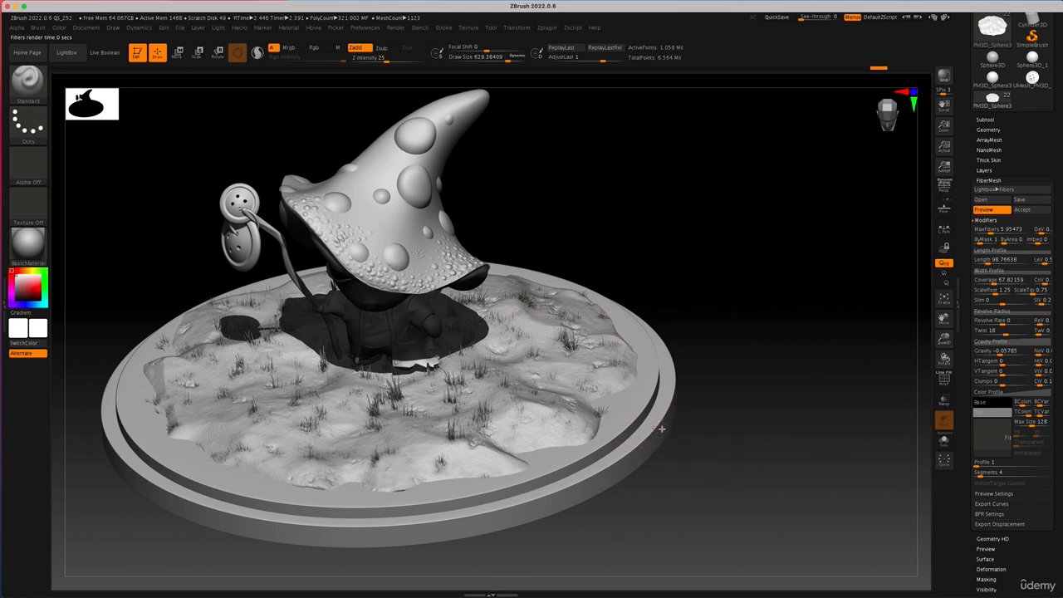
# - Set the fiber Length to about 129 and accept the FiberMesh preview as its own subtool
pyautogui.moveTo(738, 330)
pyautogui.mouseDown()
pyautogui.moveTo(779, 337)
pyautogui.moveTo(760, 269)
pyautogui.mouseUp()
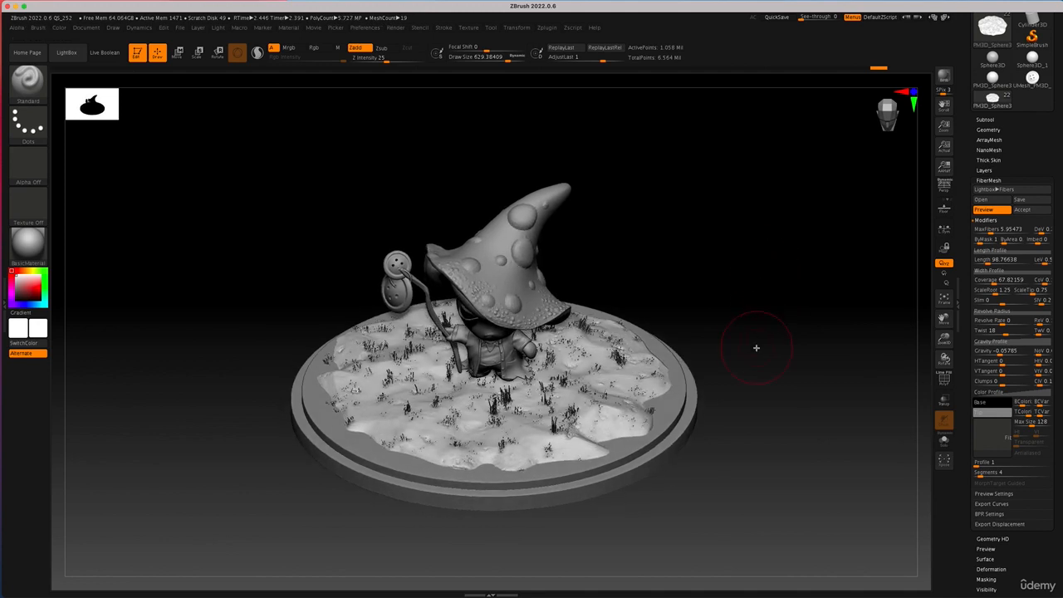
pyautogui.click(989, 261)
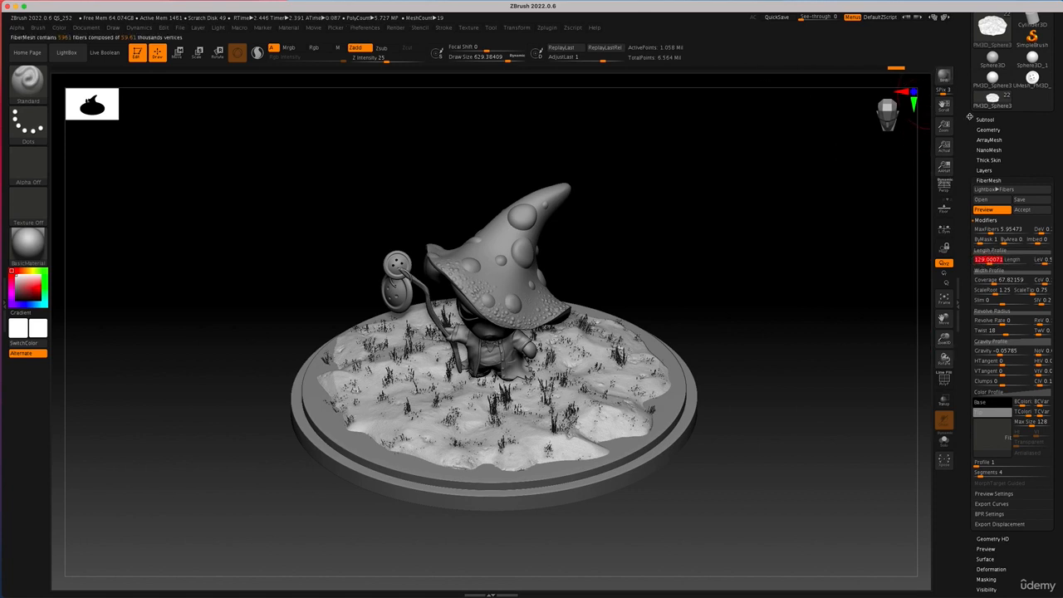
pyautogui.click(1030, 212)
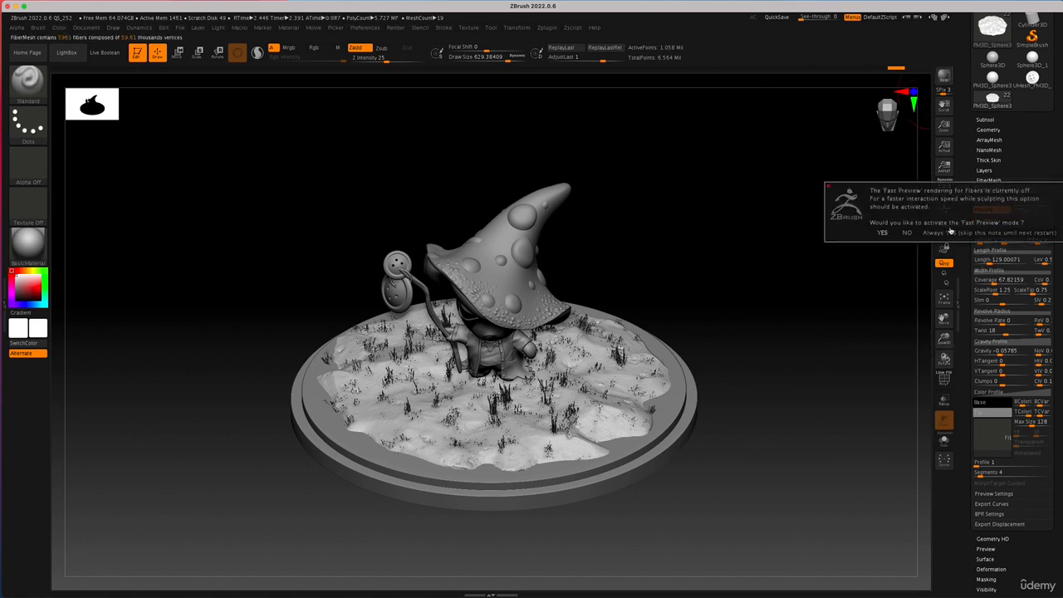
pyautogui.click(898, 233)
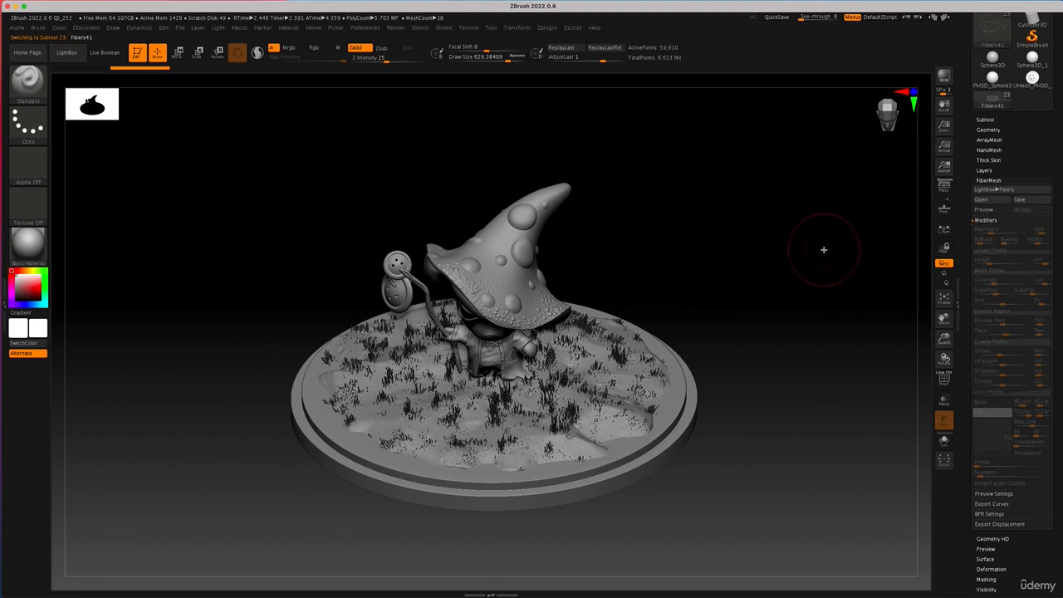
pyautogui.moveTo(789, 263); pyautogui.dragTo(813, 247)
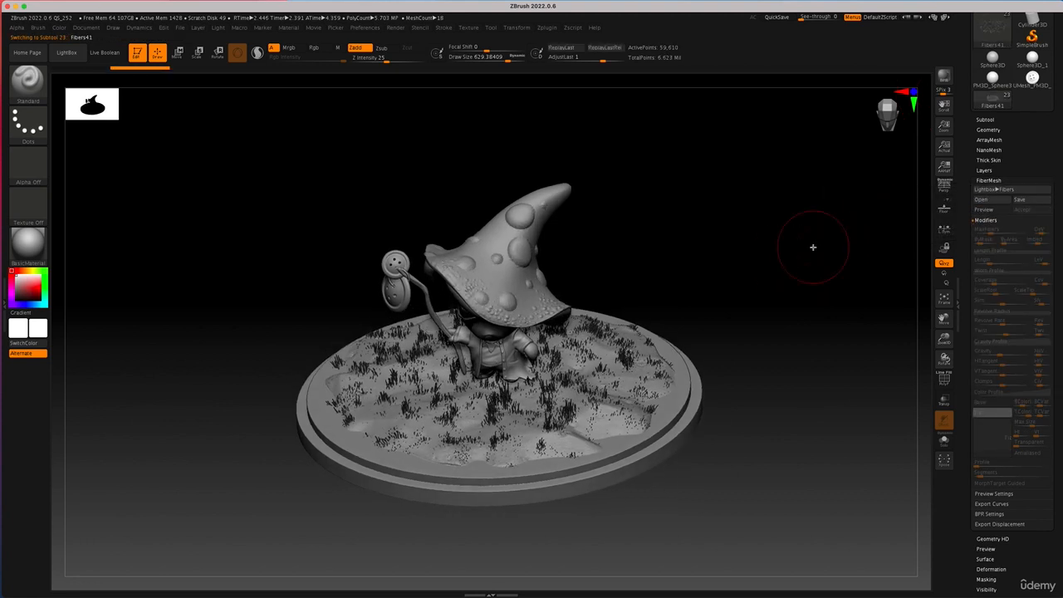
# - Show the subtool list with the accepted fibers and render the whole scene with BPR
pyautogui.click(986, 119)
pyautogui.moveTo(989, 256)
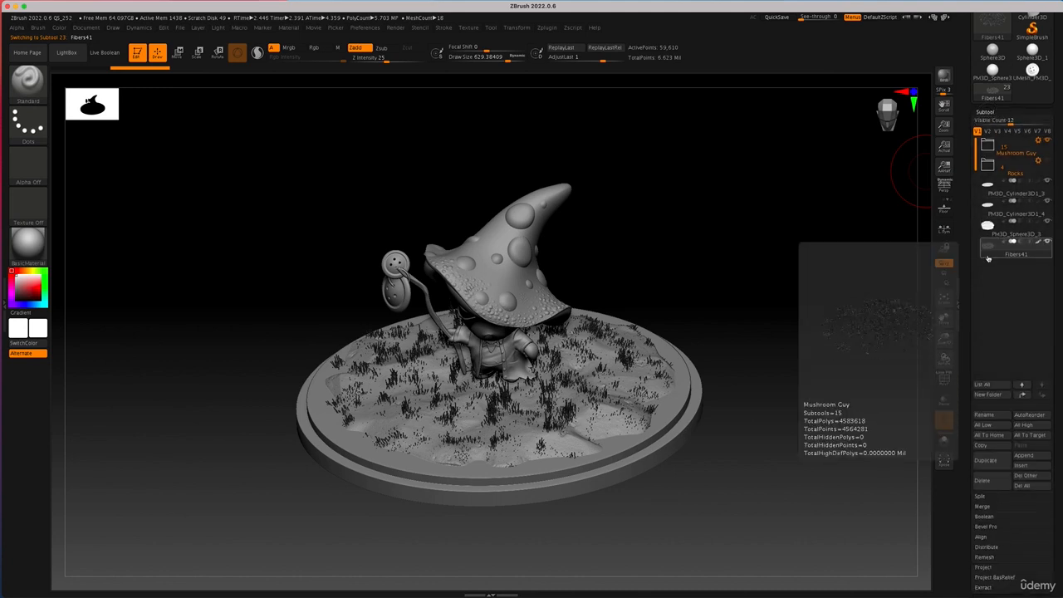
pyautogui.click(944, 77)
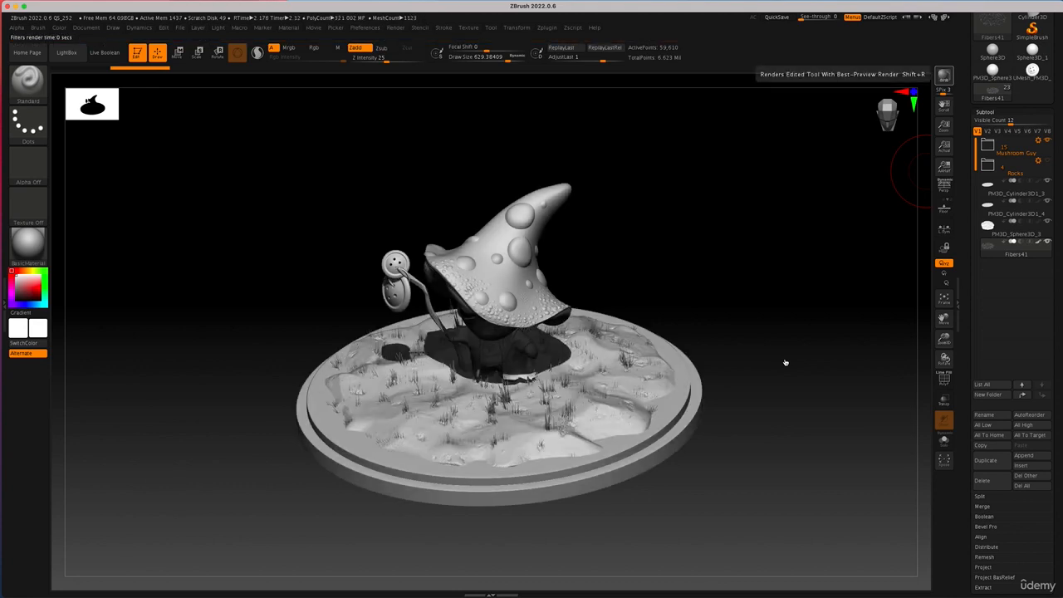
# - Select the ground subtool PM3D_Sphere3D_3 and paint a mask along its outer edge behind the character
pyautogui.click(987, 226)
pyautogui.moveTo(804, 328)
pyautogui.mouseDown()
pyautogui.moveTo(814, 371)
pyautogui.moveTo(792, 287)
pyautogui.moveTo(790, 307)
pyautogui.moveTo(799, 252)
pyautogui.moveTo(821, 347)
pyautogui.moveTo(803, 385)
pyautogui.moveTo(808, 420)
pyautogui.moveTo(781, 280)
pyautogui.moveTo(762, 225)
pyautogui.moveTo(749, 226)
pyautogui.mouseUp()
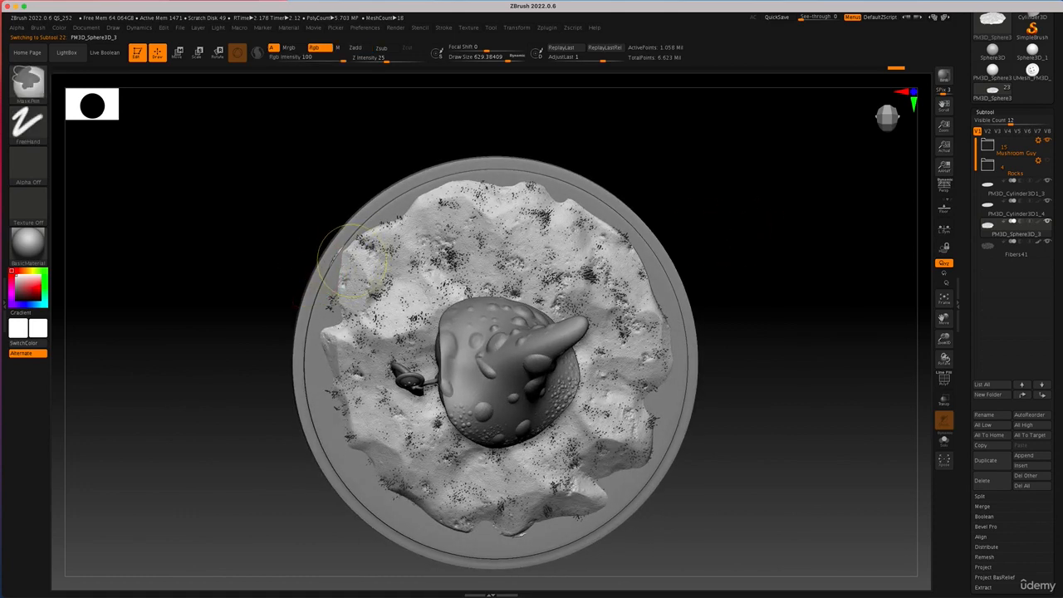
pyautogui.moveTo(351, 262)
pyautogui.keyDown('ctrl'); pyautogui.mouseDown()
pyautogui.moveTo(390, 220)
pyautogui.moveTo(538, 194)
pyautogui.moveTo(655, 297)
pyautogui.moveTo(679, 382)
pyautogui.moveTo(666, 286)
pyautogui.moveTo(416, 201)
pyautogui.moveTo(333, 282)
pyautogui.moveTo(308, 290)
pyautogui.mouseUp(); pyautogui.keyUp('ctrl')
pyautogui.moveTo(802, 408)
pyautogui.mouseDown()
pyautogui.moveTo(847, 368)
pyautogui.moveTo(778, 306)
pyautogui.moveTo(748, 352)
pyautogui.moveTo(760, 368)
pyautogui.mouseUp()
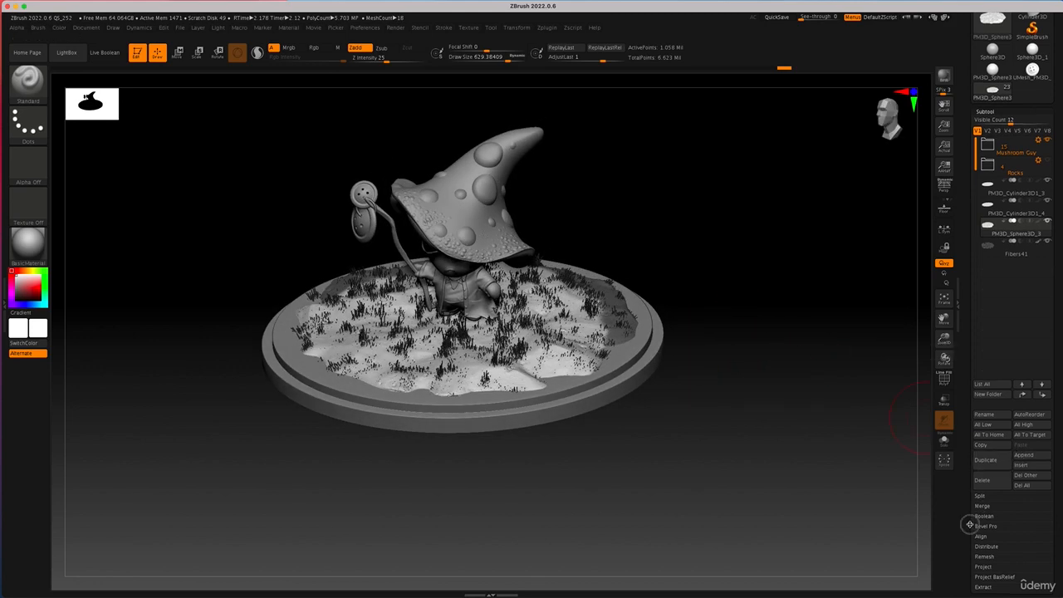
# - Preview a second FiberMesh on the ground's masked edge and set its Length to about 314.94
pyautogui.scroll(-5, 968, 482)
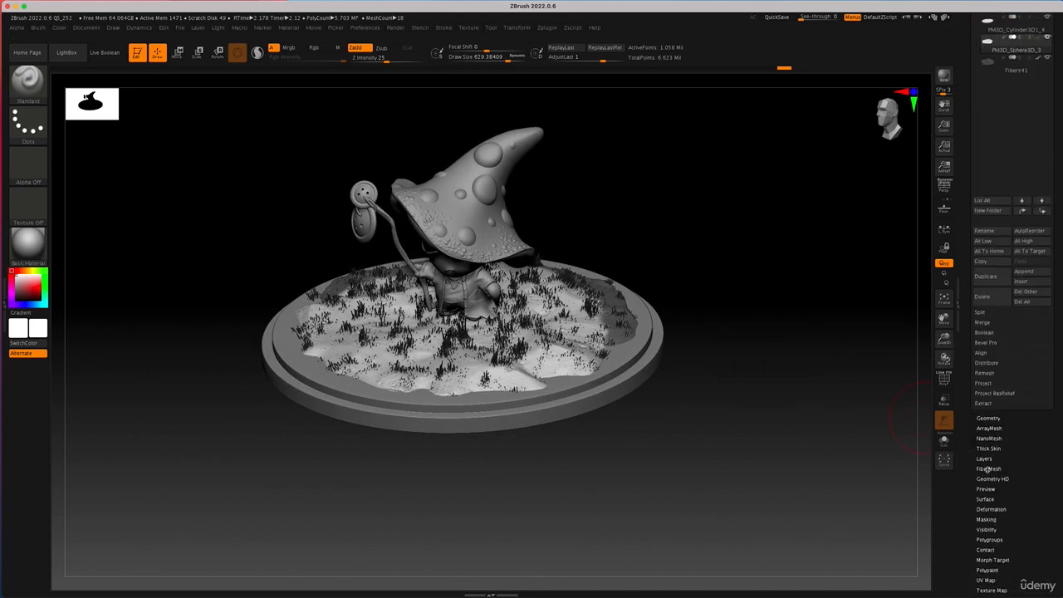
pyautogui.click(988, 469)
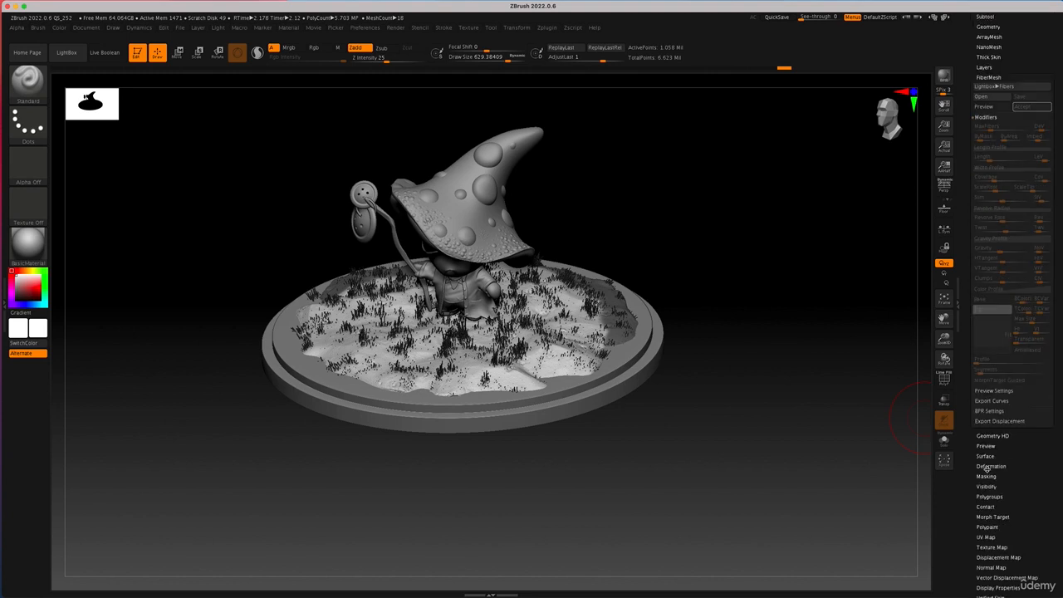
pyautogui.click(986, 108)
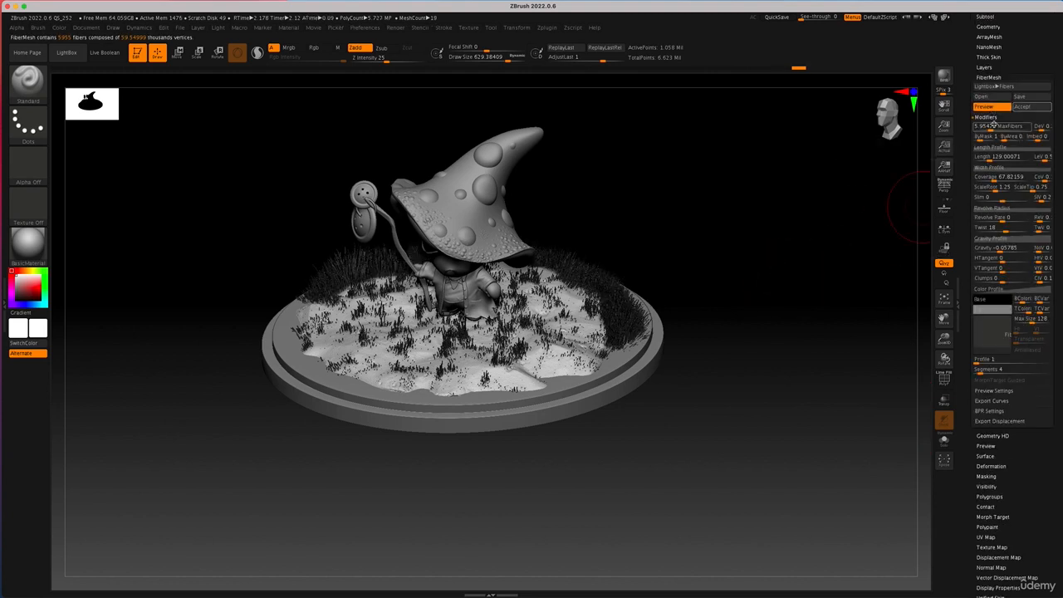
pyautogui.moveTo(992, 156); pyautogui.dragTo(997, 156)
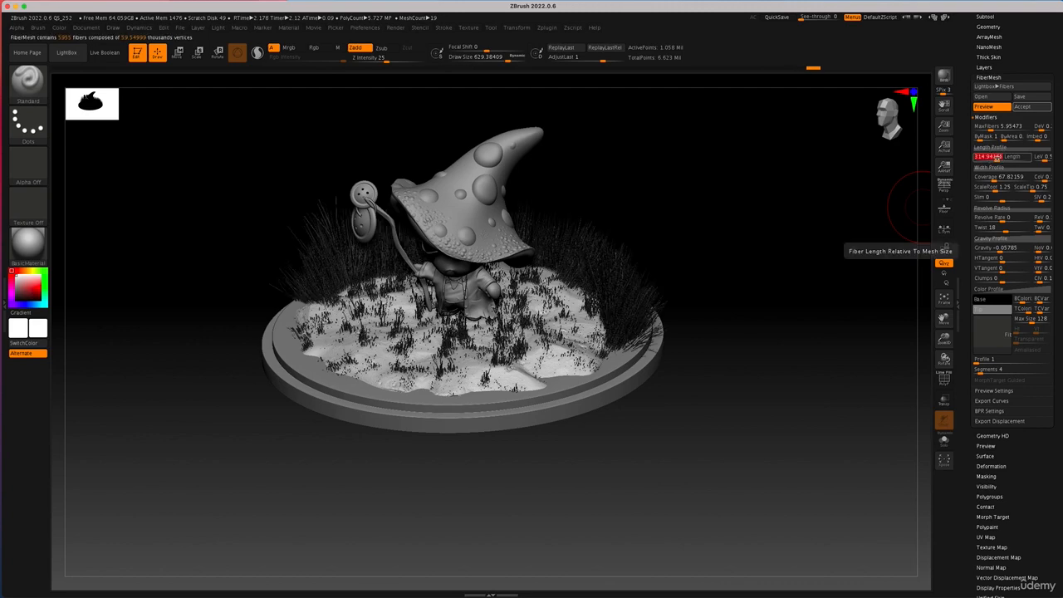
# - Set the tip color of the previewed edge fibers to white and render the scene with BPR
pyautogui.moveTo(827, 258); pyautogui.dragTo(829, 245)
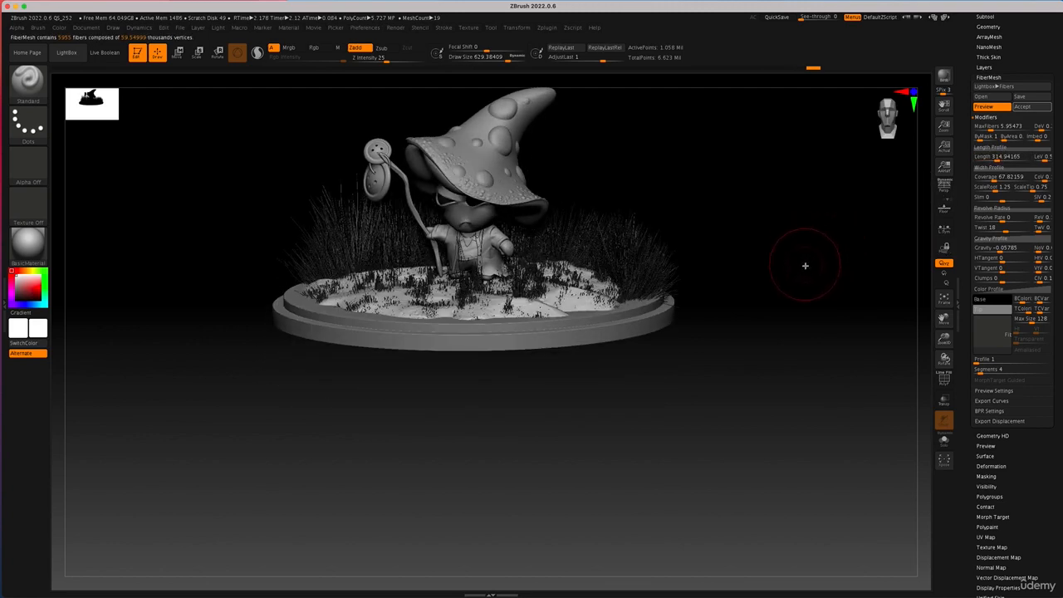
pyautogui.click(987, 309)
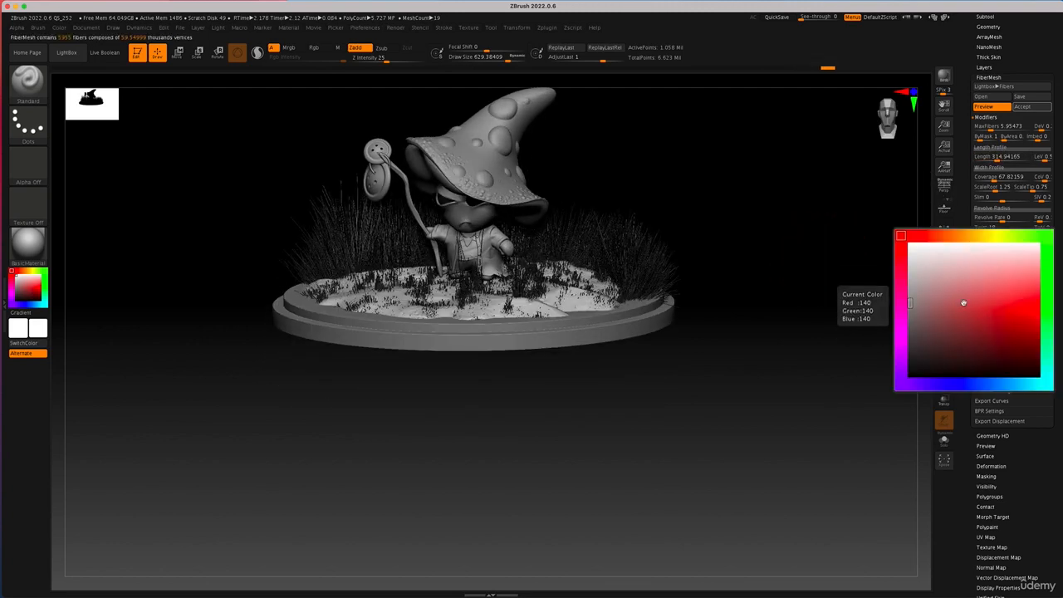
pyautogui.moveTo(836, 225); pyautogui.dragTo(914, 166)
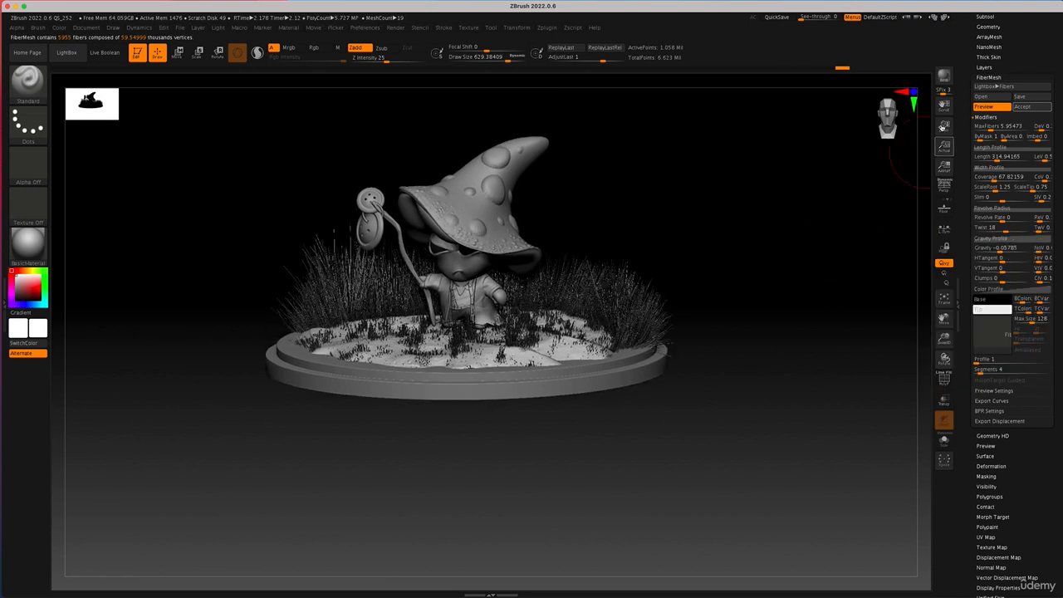
pyautogui.click(946, 76)
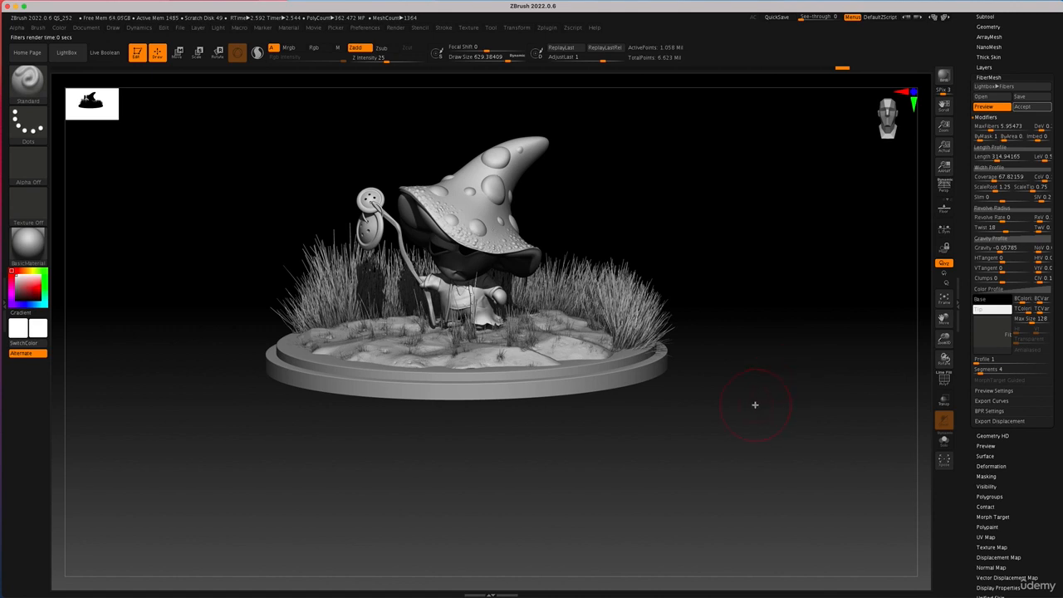
# - Set the edge fibers' Coverage to about 6.58 and render the thinner grass with BPR
pyautogui.moveTo(754, 406); pyautogui.dragTo(764, 449)
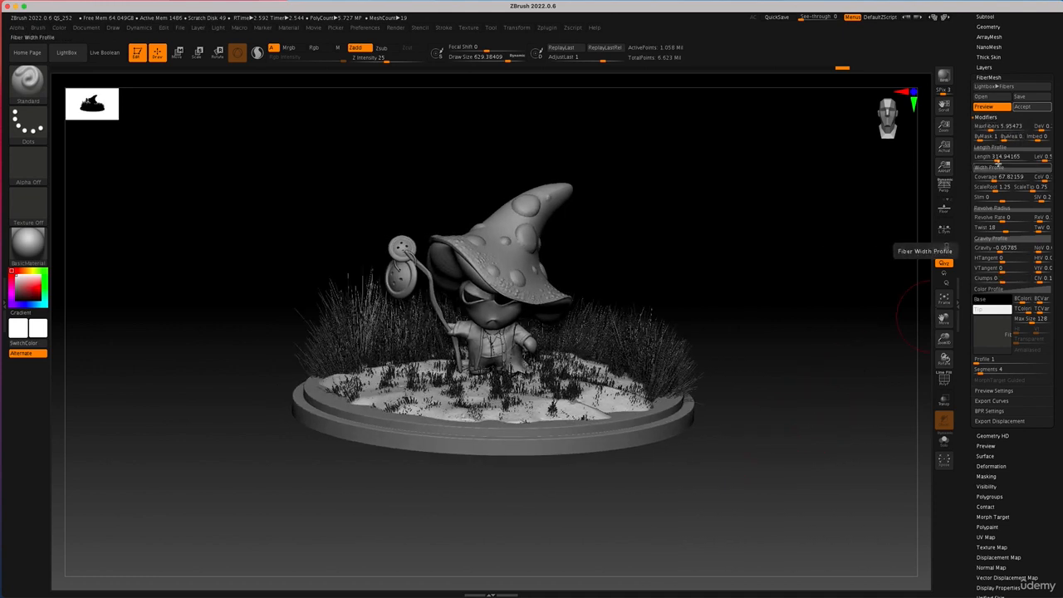
pyautogui.moveTo(995, 179); pyautogui.dragTo(978, 179)
pyautogui.click(944, 76)
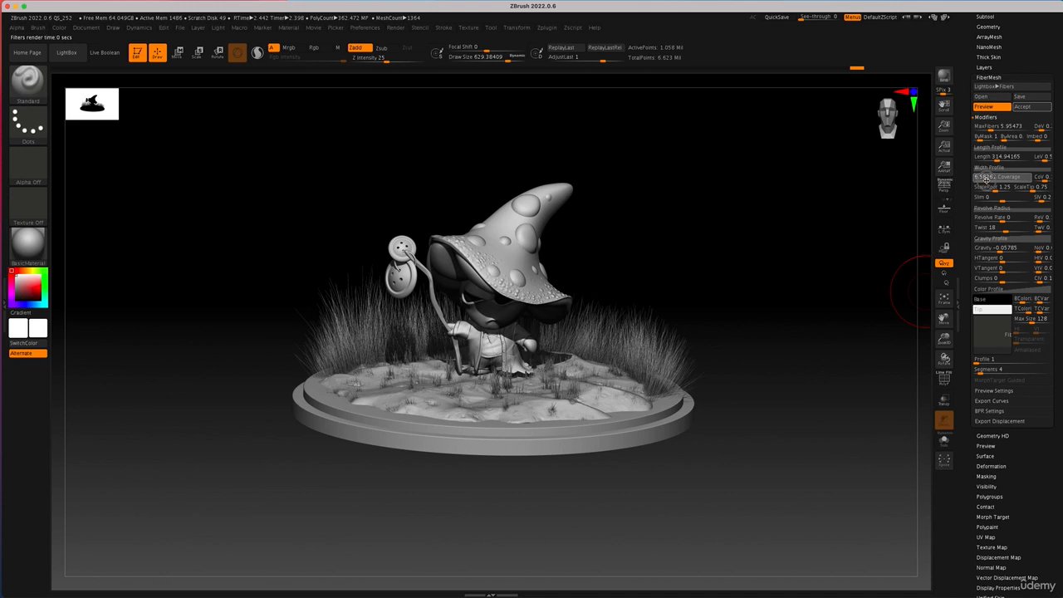
pyautogui.click(987, 181)
pyautogui.moveTo(796, 315); pyautogui.dragTo(822, 360)
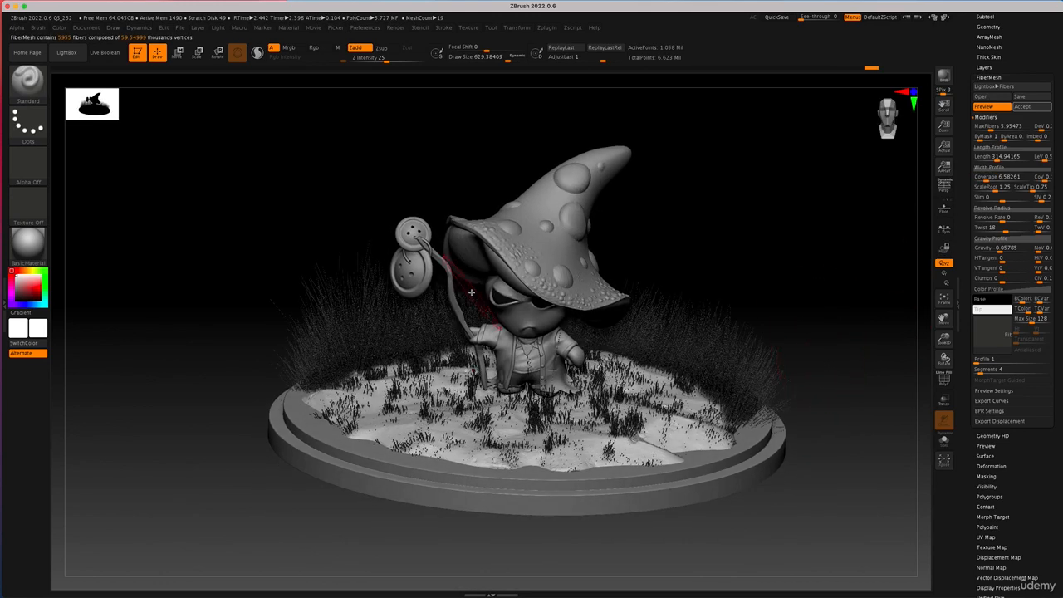
pyautogui.click(944, 75)
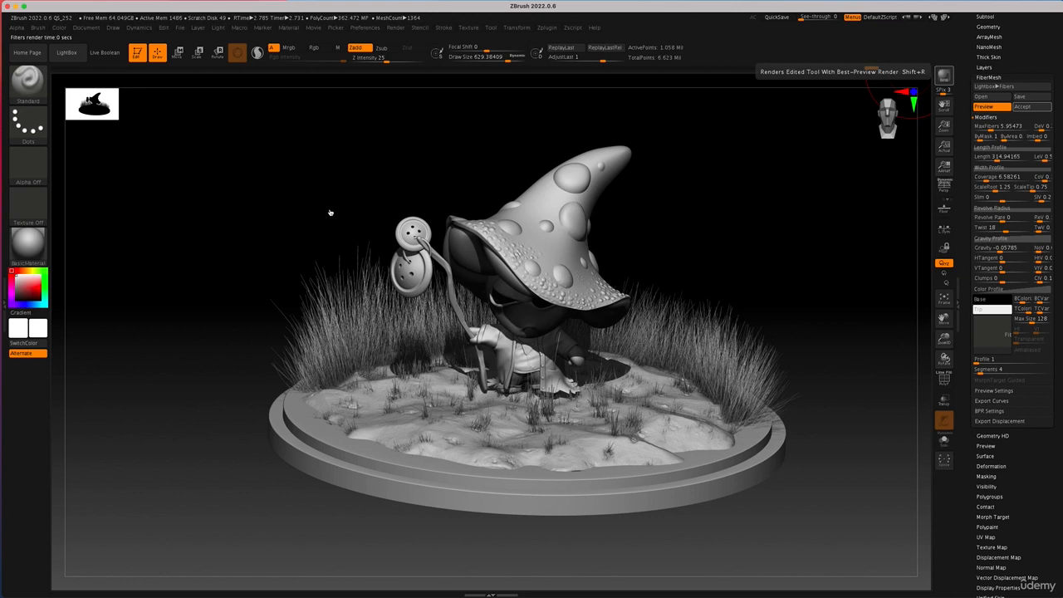
# - Choose the GroomHairToss brush and try to groom the previewed grass along the ground's rim
pyautogui.press('b')
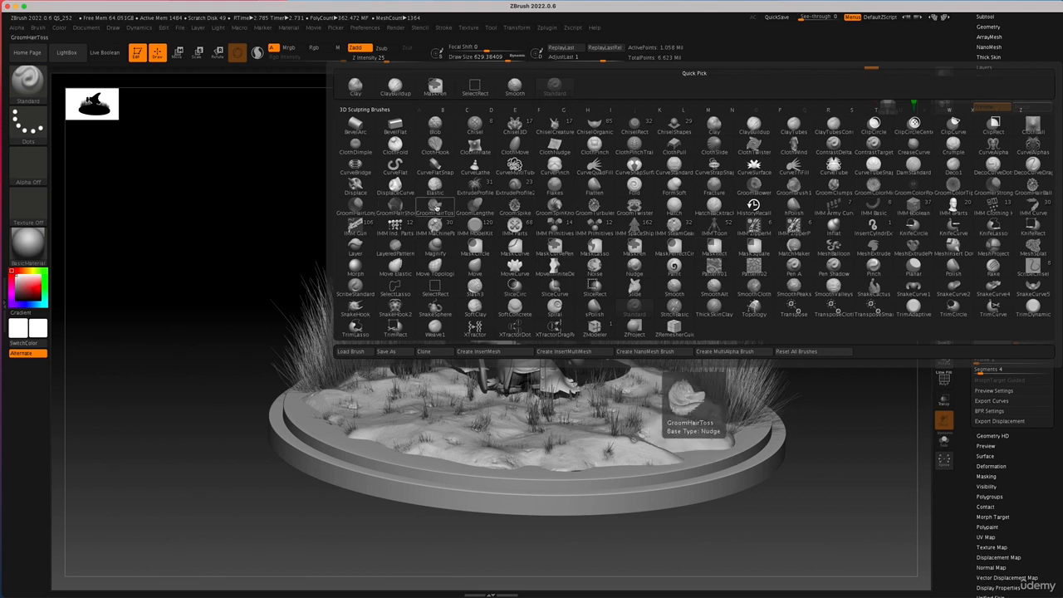
pyautogui.click(435, 207)
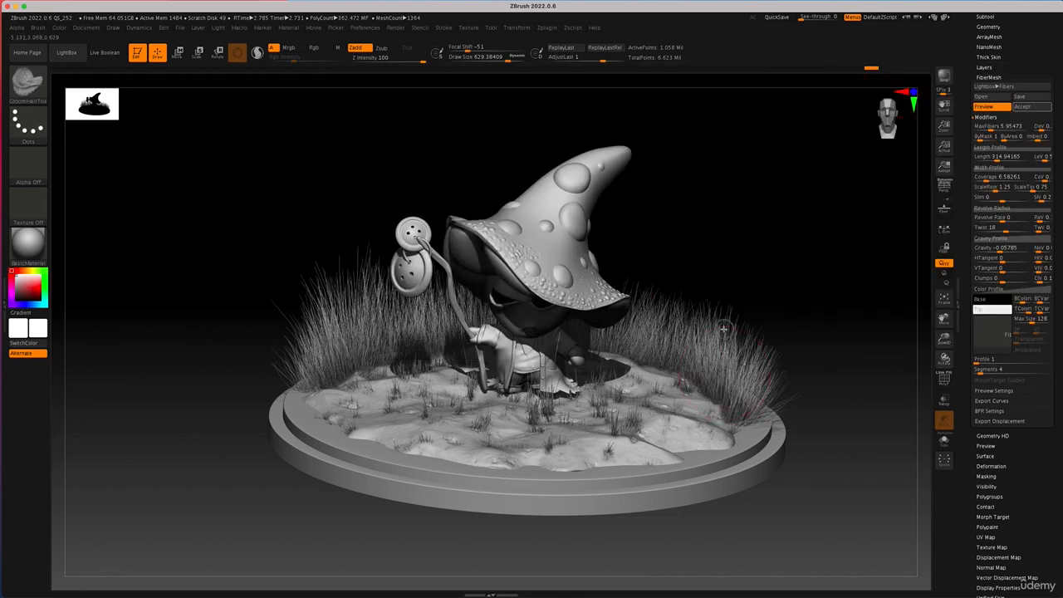
pyautogui.moveTo(812, 302)
pyautogui.mouseDown()
pyautogui.moveTo(811, 290)
pyautogui.moveTo(805, 295)
pyautogui.mouseUp()
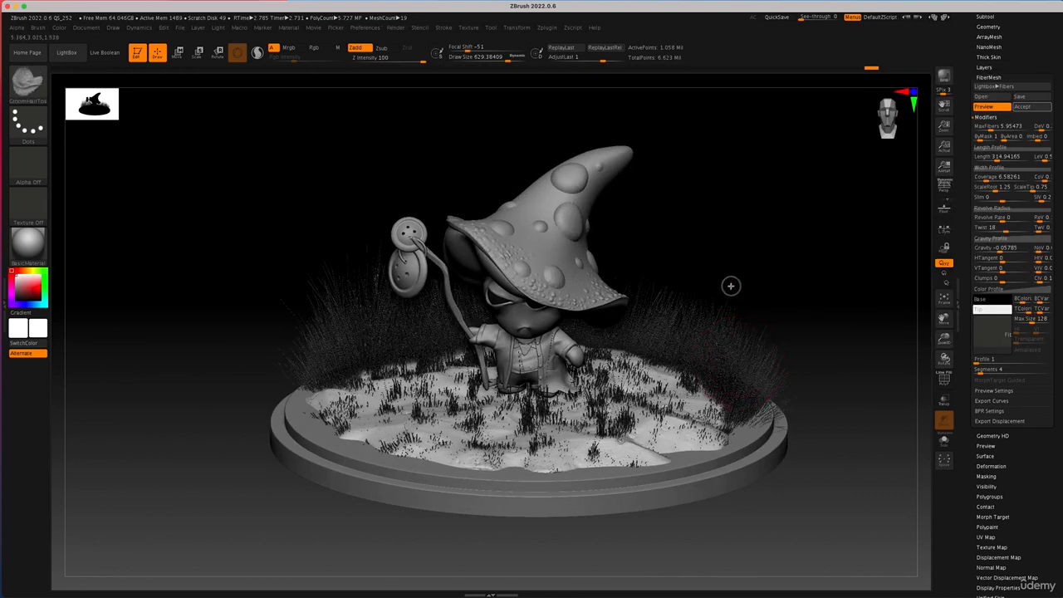
pyautogui.click(718, 348)
pyautogui.moveTo(758, 333); pyautogui.dragTo(779, 344)
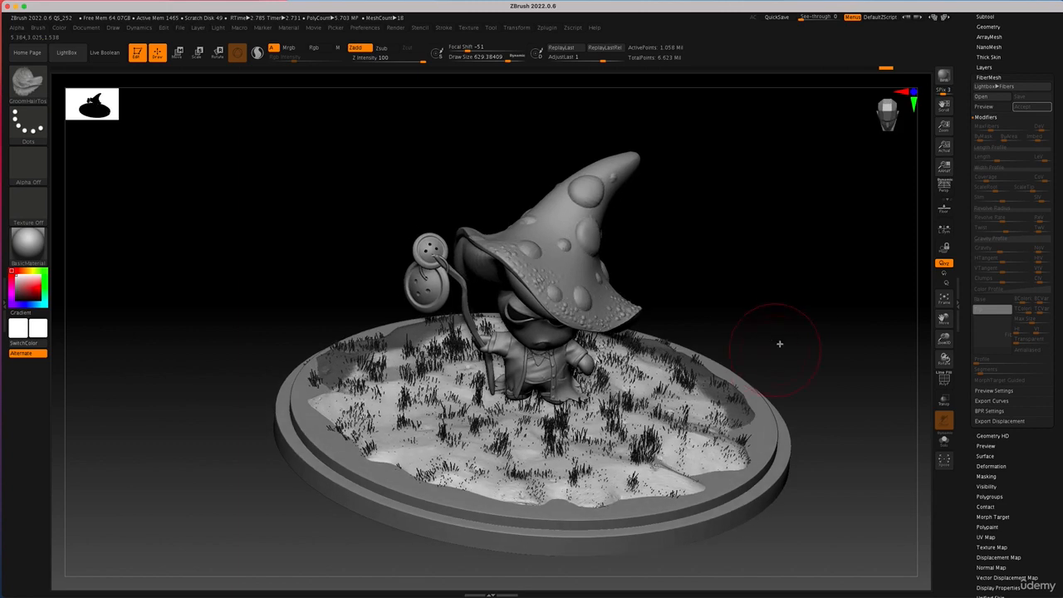
# - Preview the edge fibers again and accept them as their own subtool with Fast Preview activated
pyautogui.click(997, 107)
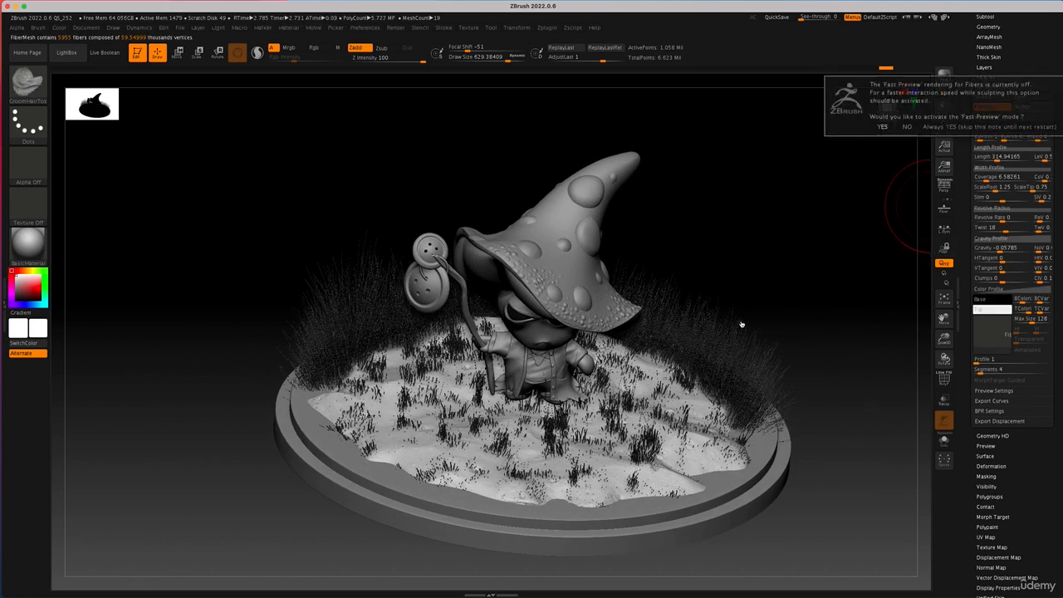
pyautogui.click(883, 127)
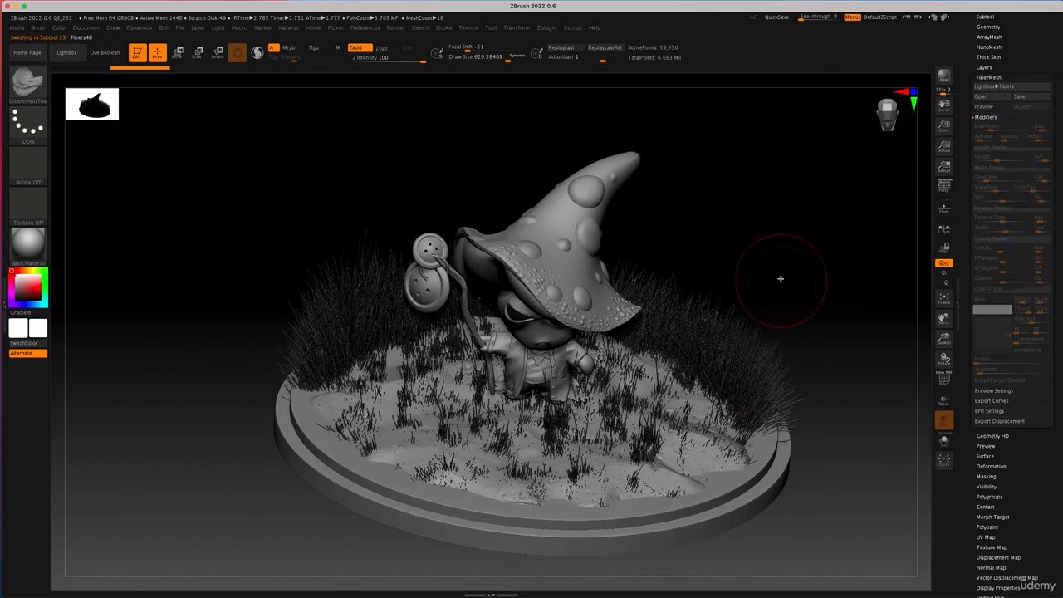
pyautogui.moveTo(779, 280); pyautogui.dragTo(777, 254)
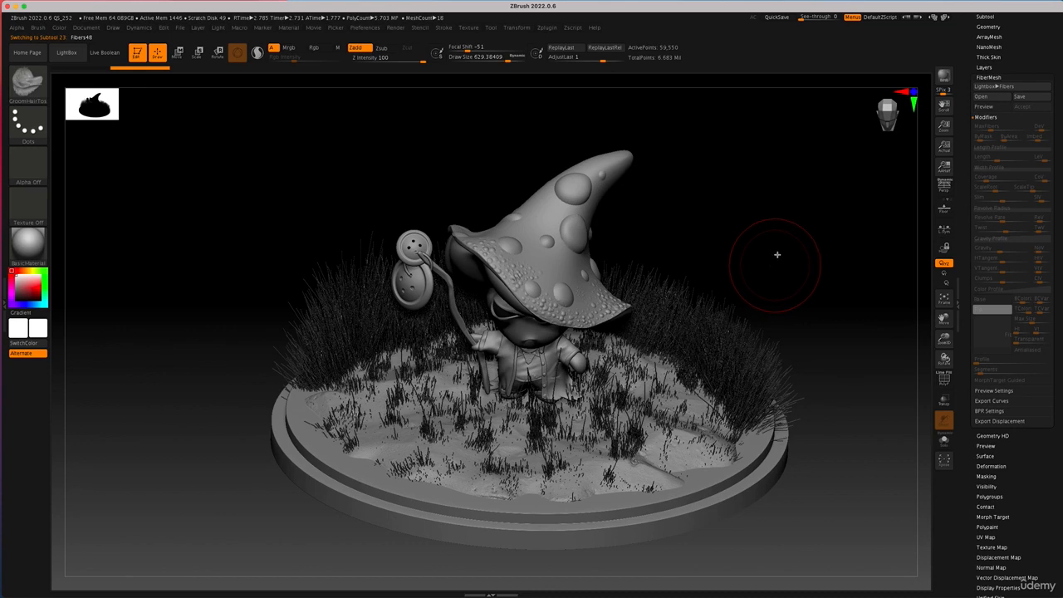
# - Show the subtool list and groom the tall grass on both sides of the character upward with GroomHairToss
pyautogui.click(985, 17)
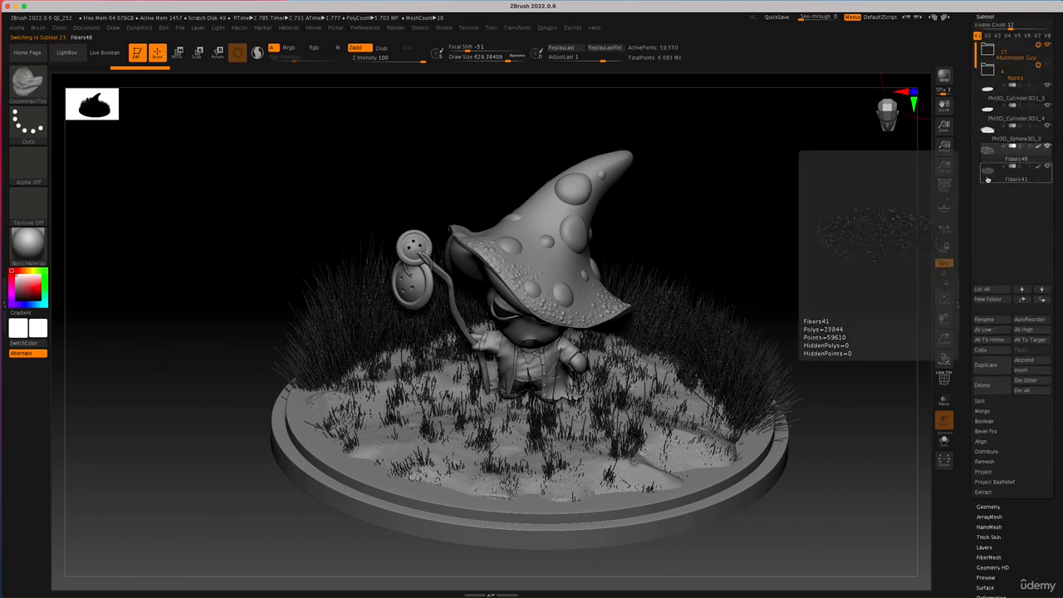
pyautogui.moveTo(686, 339)
pyautogui.mouseDown()
pyautogui.moveTo(822, 235)
pyautogui.moveTo(708, 359)
pyautogui.moveTo(717, 255)
pyautogui.mouseUp()
pyautogui.moveTo(734, 374); pyautogui.dragTo(766, 288)
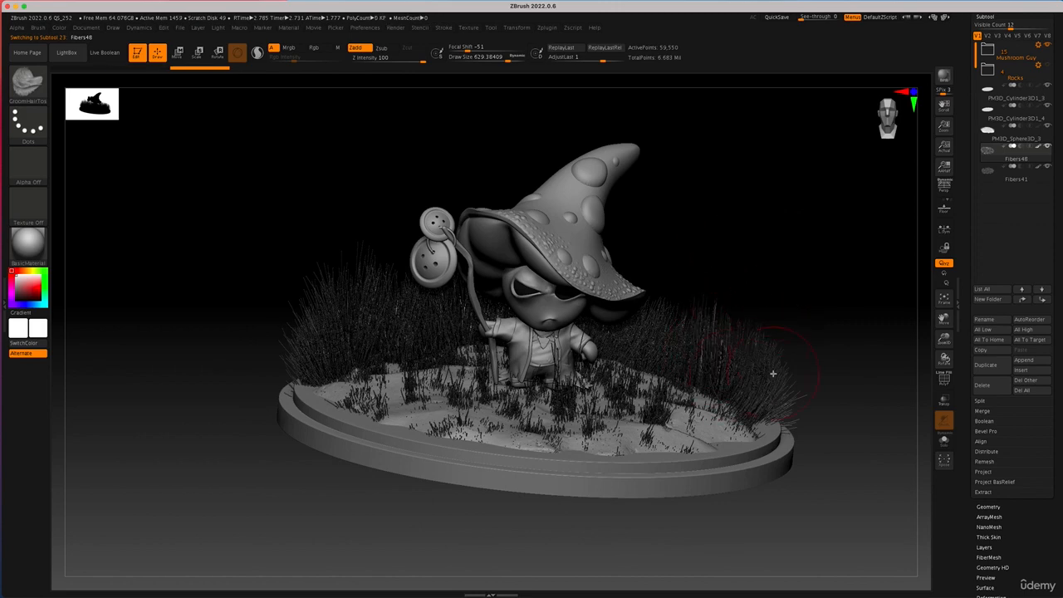
pyautogui.moveTo(772, 373); pyautogui.dragTo(775, 349)
pyautogui.moveTo(308, 353); pyautogui.dragTo(275, 207)
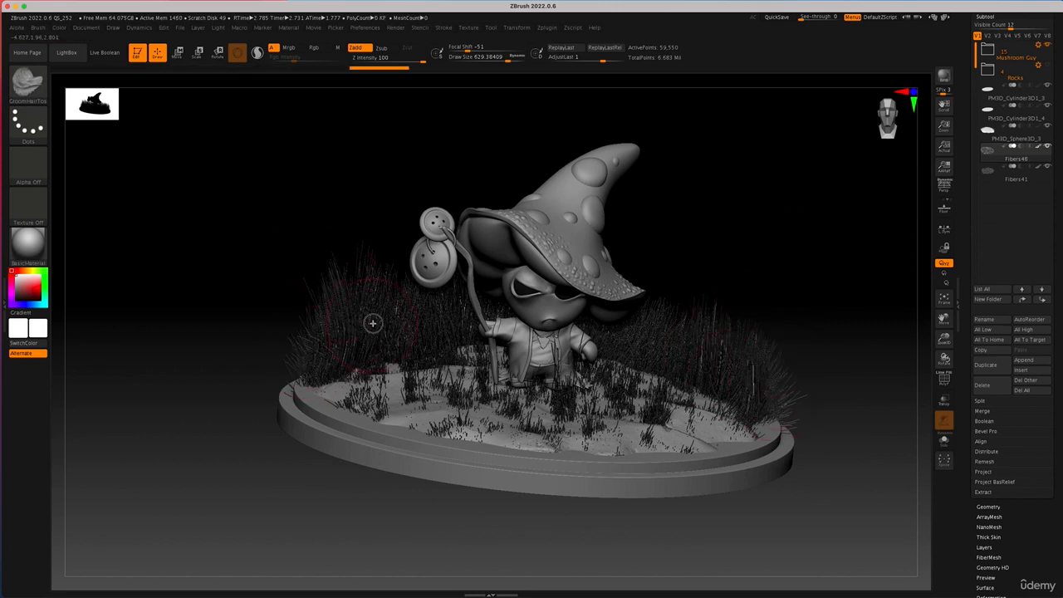
pyautogui.moveTo(373, 318)
pyautogui.mouseDown()
pyautogui.moveTo(418, 180)
pyautogui.moveTo(330, 241)
pyautogui.mouseUp()
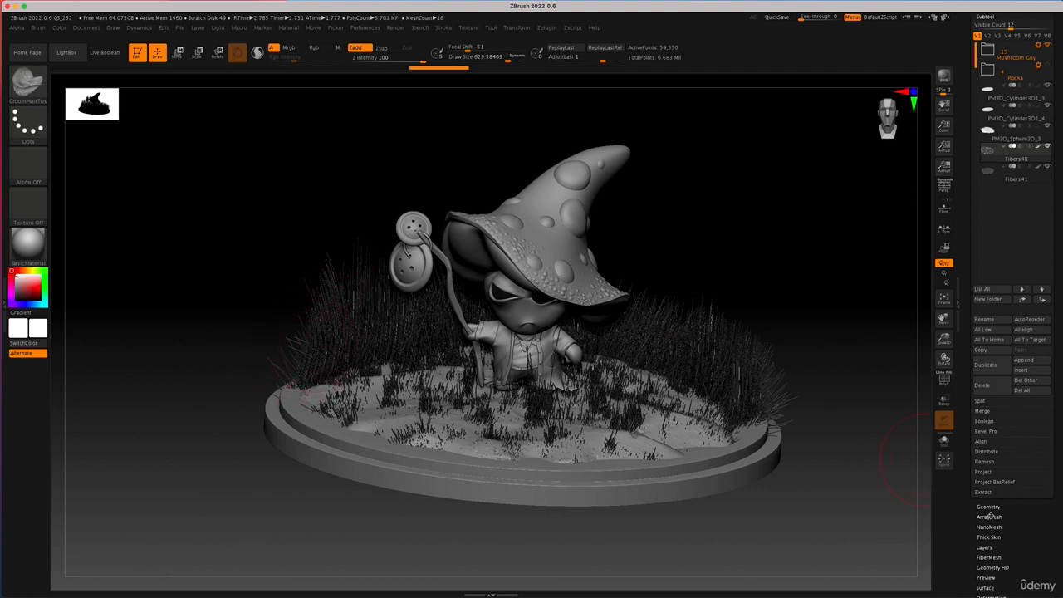
# - Lengthen the tall grass behind the button staff with the GroomLengthen brush at a Draw Size of about 344
pyautogui.moveTo(968, 518); pyautogui.dragTo(971, 455)
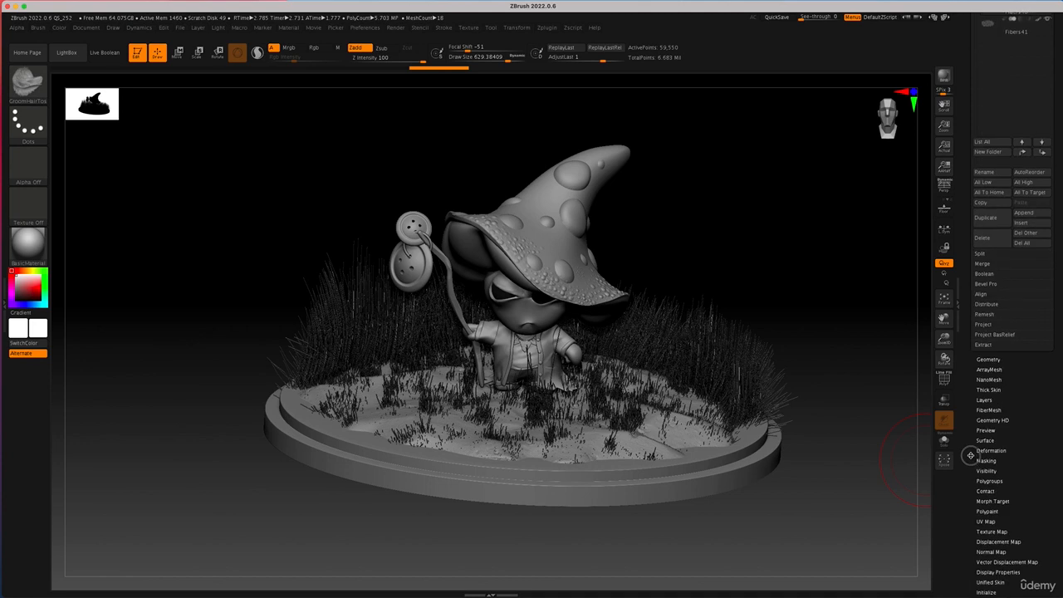
pyautogui.click(989, 408)
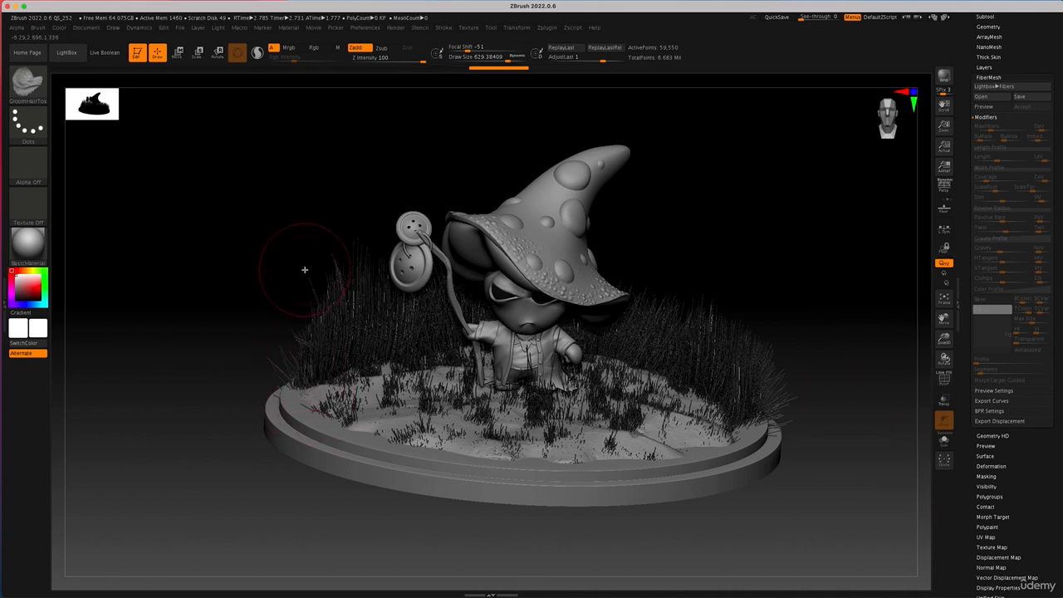
pyautogui.press('ctrl')
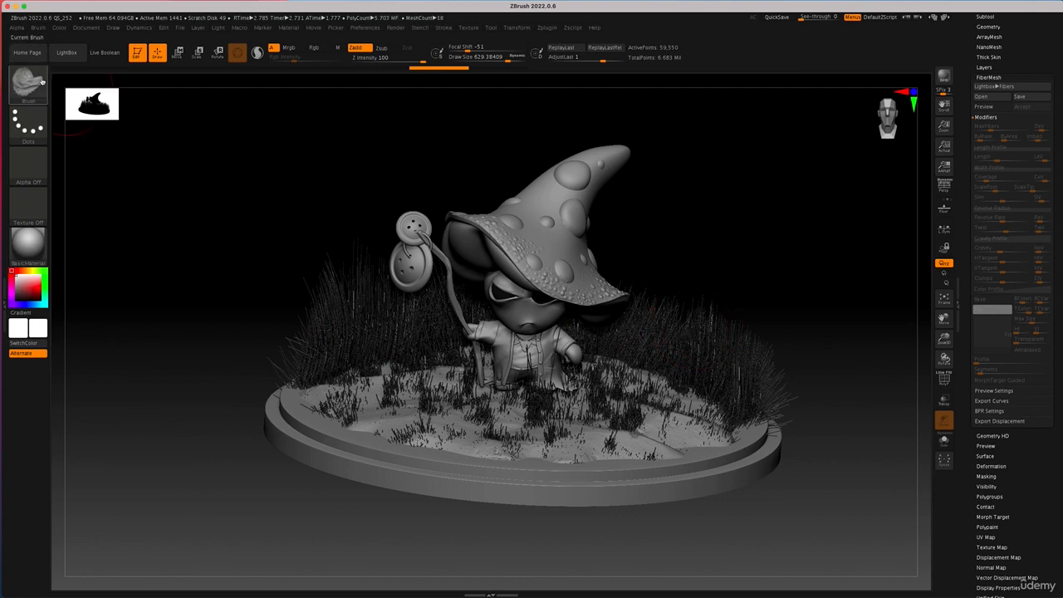
pyautogui.click(19, 88)
pyautogui.click(18, 88)
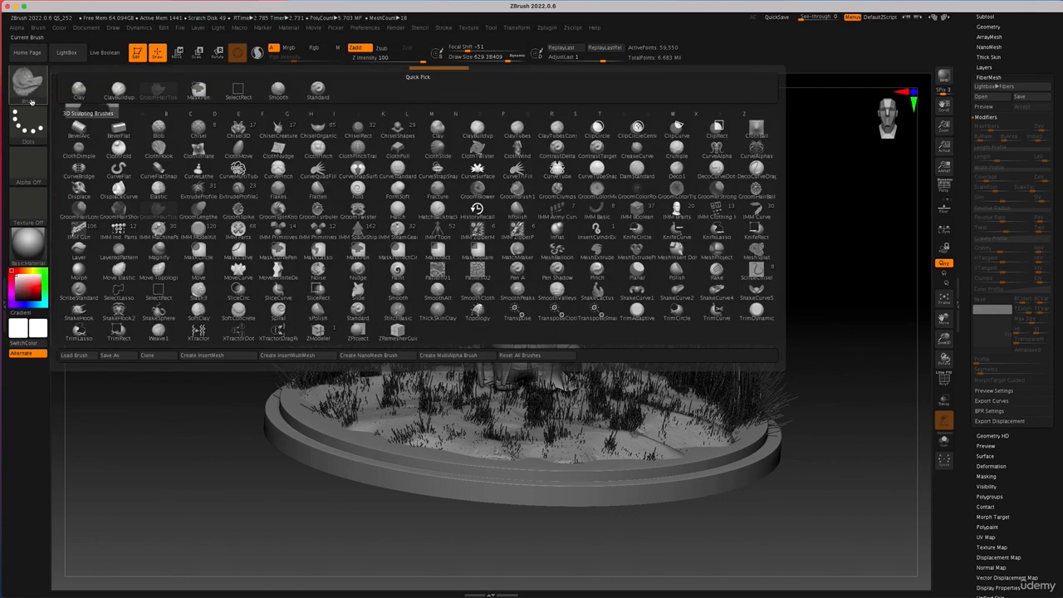
pyautogui.click(27, 83)
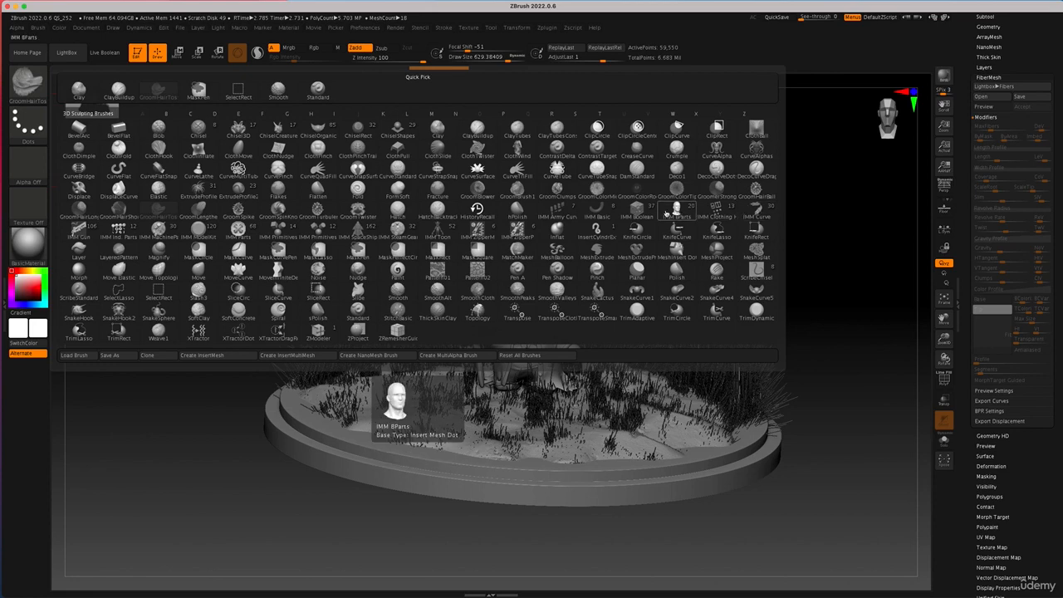
pyautogui.click(197, 208)
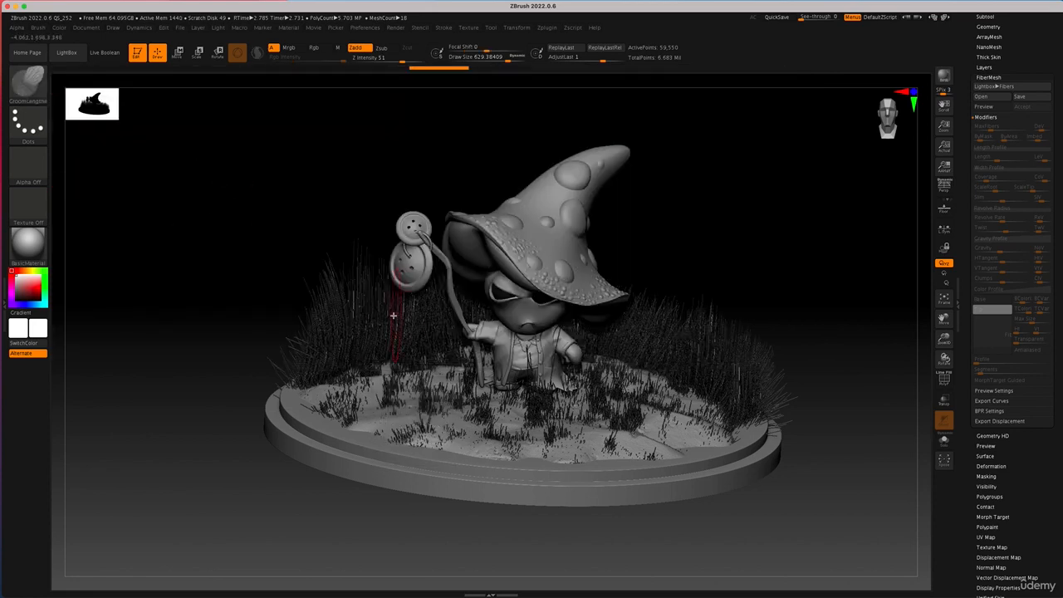
pyautogui.press('space')
pyautogui.moveTo(371, 301)
pyautogui.mouseDown()
pyautogui.moveTo(331, 303)
pyautogui.moveTo(333, 143)
pyautogui.moveTo(347, 178)
pyautogui.mouseUp()
pyautogui.press('space')
pyautogui.moveTo(403, 324)
pyautogui.mouseDown()
pyautogui.moveTo(309, 288)
pyautogui.moveTo(298, 307)
pyautogui.mouseUp()
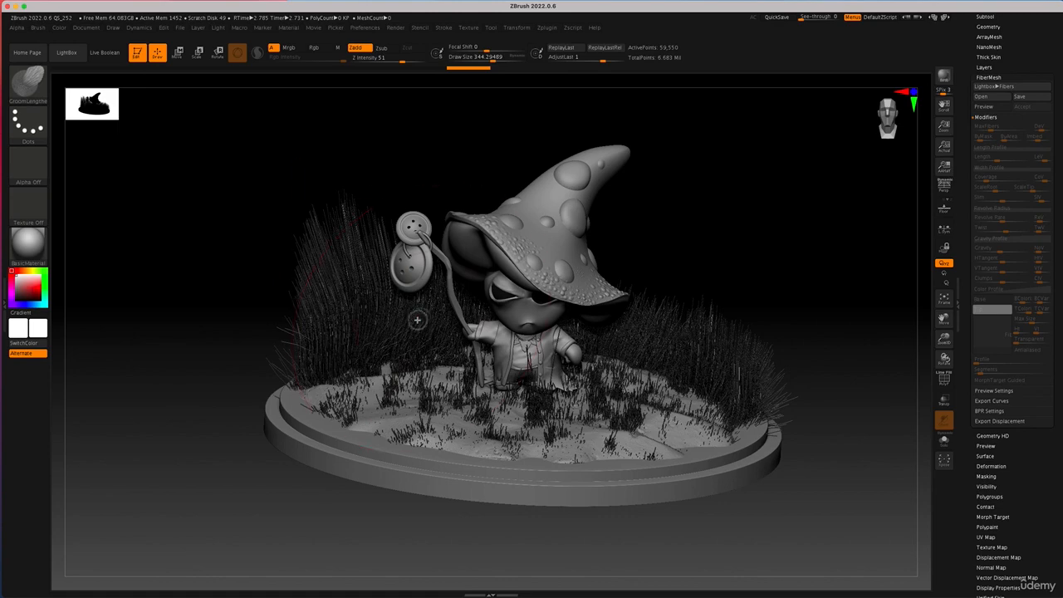
pyautogui.moveTo(417, 320); pyautogui.dragTo(327, 281)
# - Choose the GroomSpinKnot brush, try it on the tall grass at a Draw Size of about 112, and undo the stroke
pyautogui.press('b')
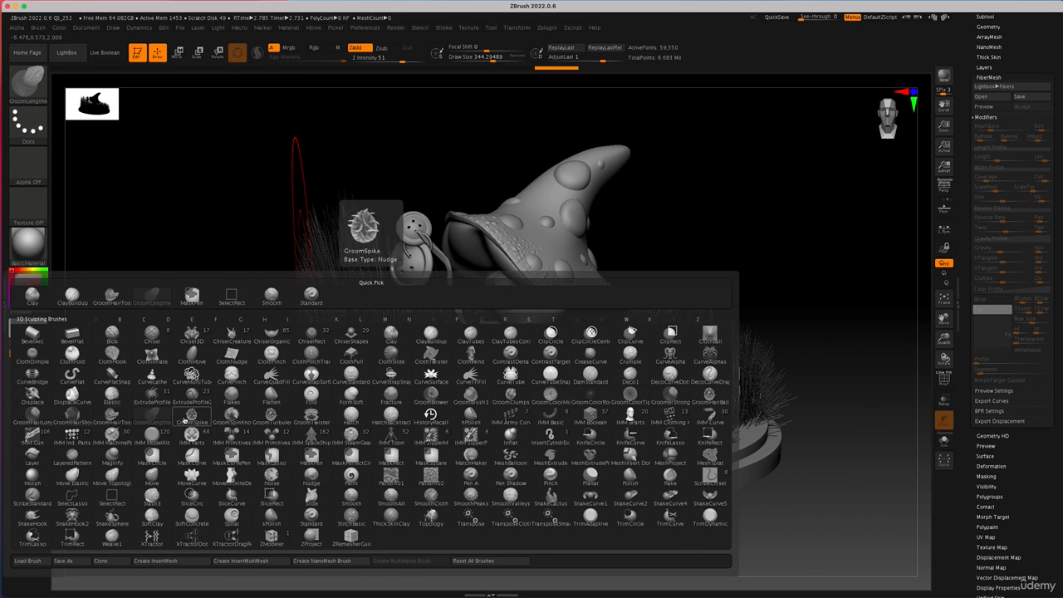
pyautogui.click(232, 413)
pyautogui.press('space')
pyautogui.moveTo(340, 295); pyautogui.dragTo(321, 297)
pyautogui.moveTo(372, 332); pyautogui.dragTo(289, 122)
pyautogui.hotkey('ctrl', 'z')
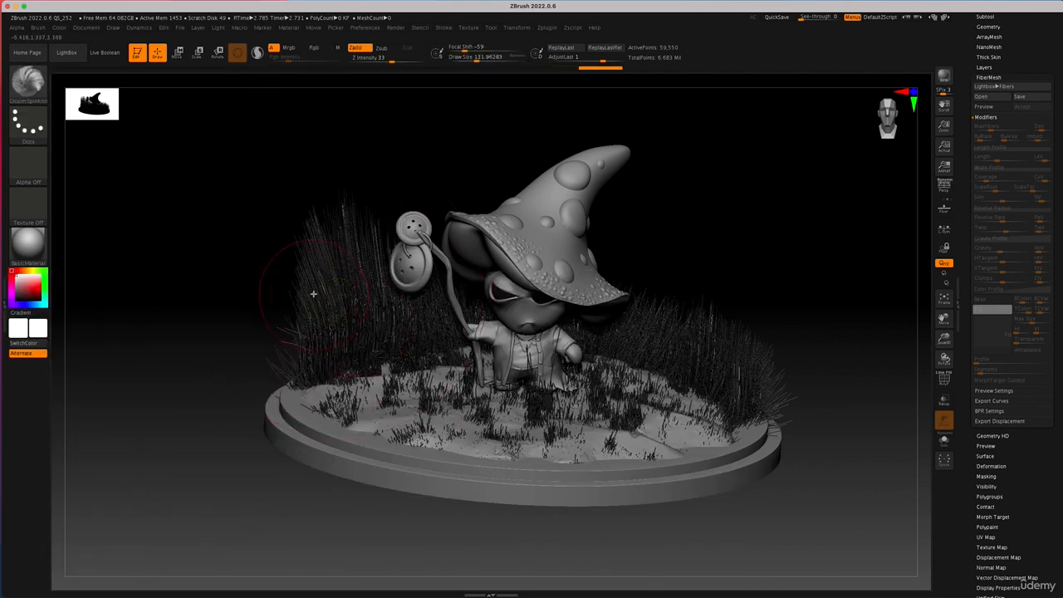
# - Set the Draw Size to about 46 and twist small patches of the tall grass beside the staff with GroomSpinKnot
pyautogui.press('space')
pyautogui.moveTo(327, 266); pyautogui.dragTo(317, 265)
pyautogui.moveTo(339, 291); pyautogui.dragTo(298, 176)
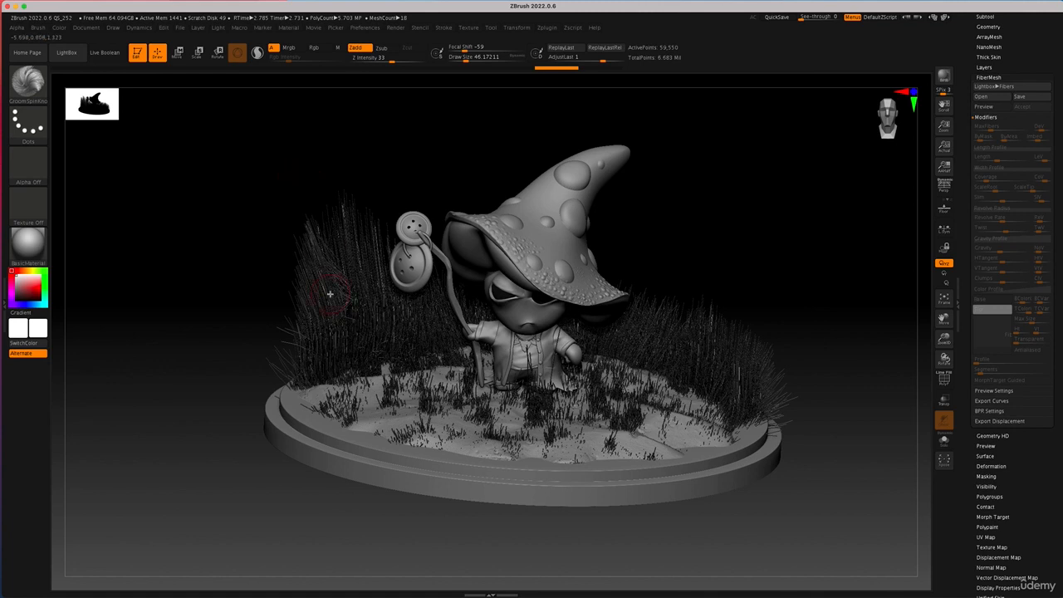
pyautogui.moveTo(319, 343); pyautogui.dragTo(244, 206)
pyautogui.moveTo(319, 305); pyautogui.dragTo(236, 174)
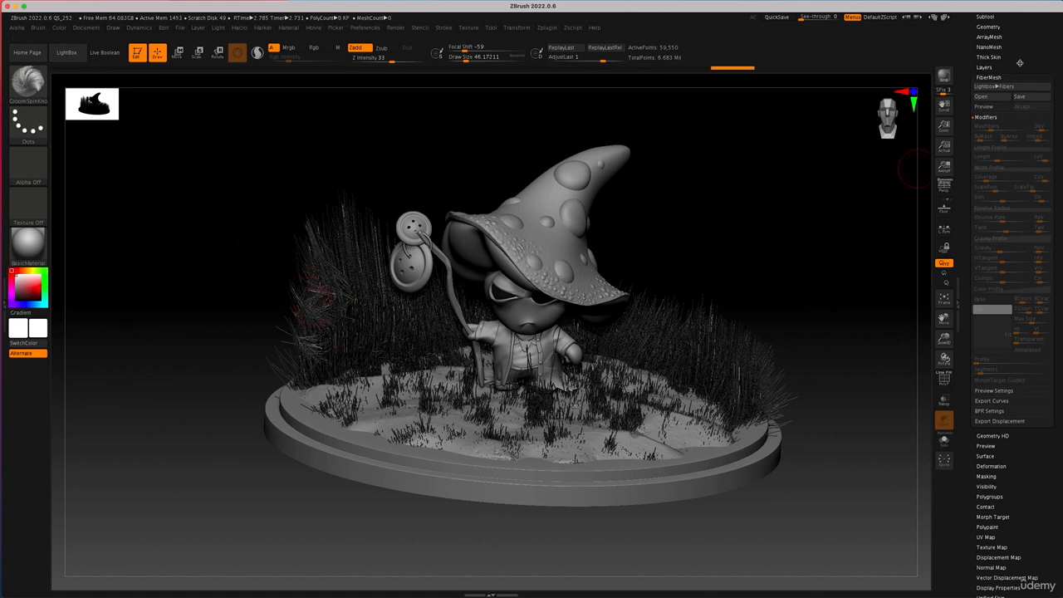
# - Render the twisted grass with BPR and undo the last GroomSpinKnot strokes
pyautogui.click(944, 77)
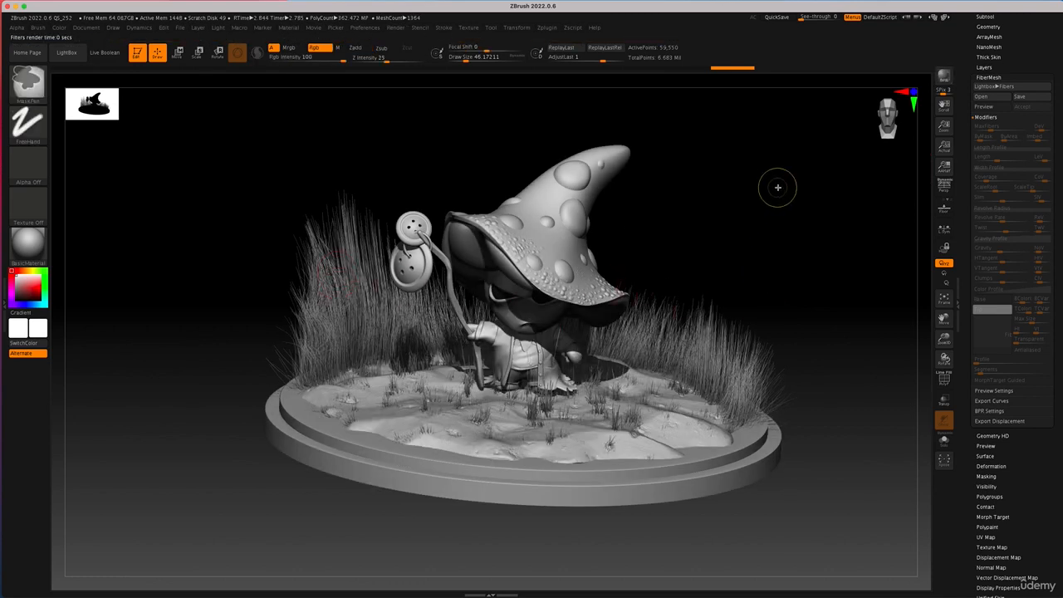
pyautogui.moveTo(774, 185); pyautogui.dragTo(797, 175)
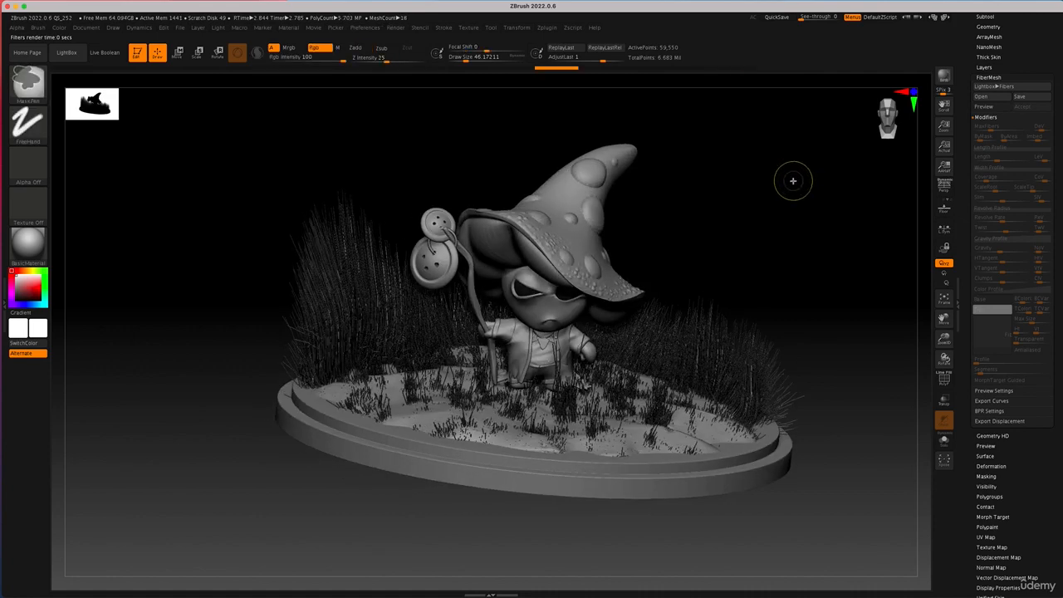
pyautogui.hotkey('ctrl', 'z')
pyautogui.hotkey('ctrl', 'z')
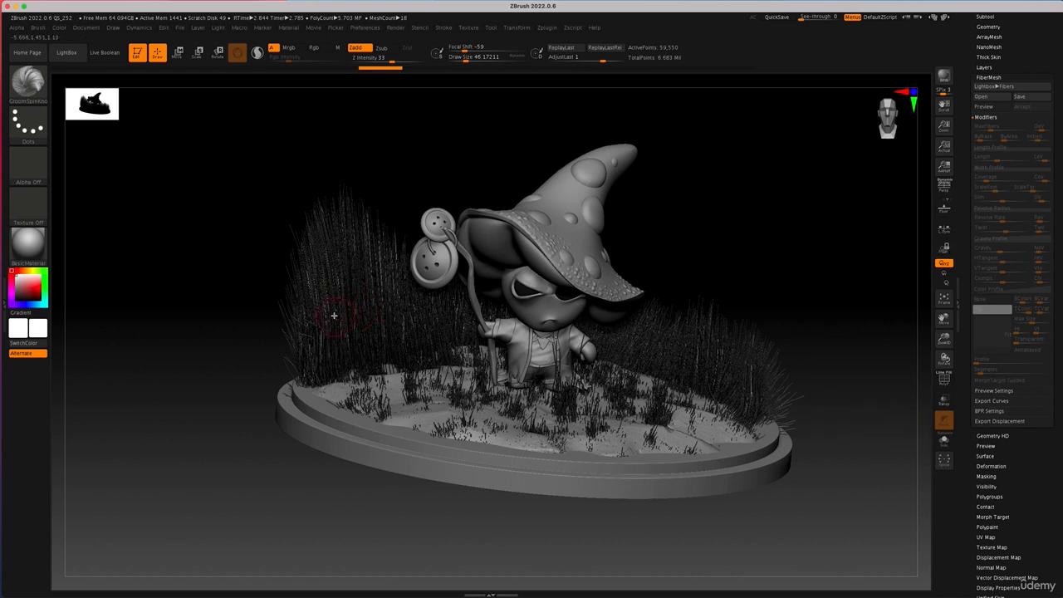
# - Stroke GroomSpinKnot over the outer edge of the lengthened grass and inspect the knotted fibers up close
pyautogui.moveTo(316, 325); pyautogui.dragTo(297, 201)
pyautogui.moveTo(252, 304); pyautogui.dragTo(287, 368)
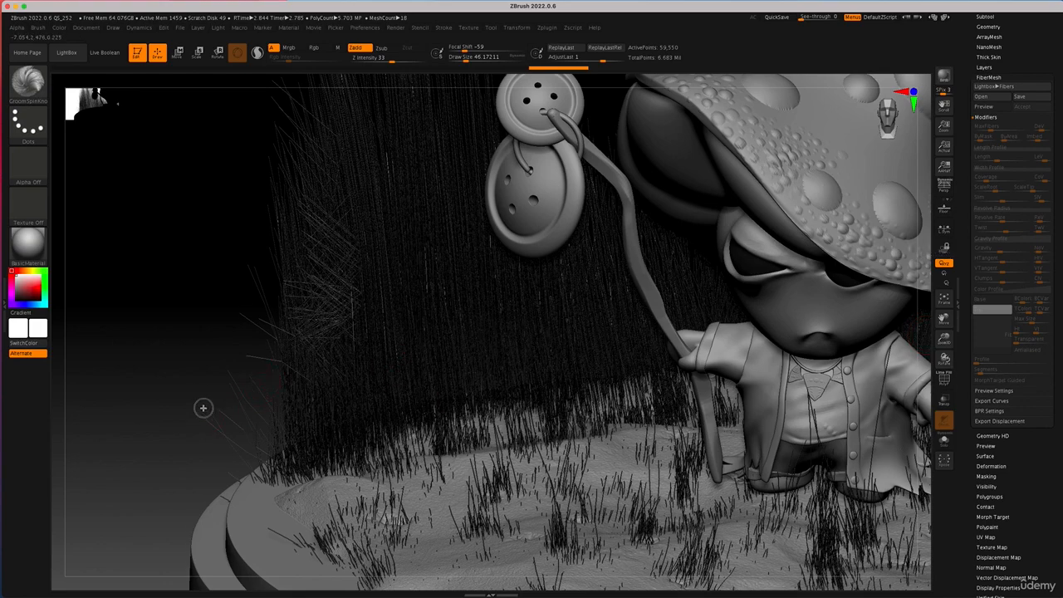
pyautogui.keyDown('alt'); pyautogui.moveTo(204, 408); pyautogui.dragTo(190, 325); pyautogui.keyUp('alt')
pyautogui.moveTo(771, 280)
pyautogui.keyDown('alt'); pyautogui.mouseDown()
pyautogui.moveTo(760, 257)
pyautogui.moveTo(767, 244)
pyautogui.moveTo(788, 266)
pyautogui.moveTo(761, 231)
pyautogui.moveTo(741, 236)
pyautogui.mouseUp(); pyautogui.keyUp('alt')
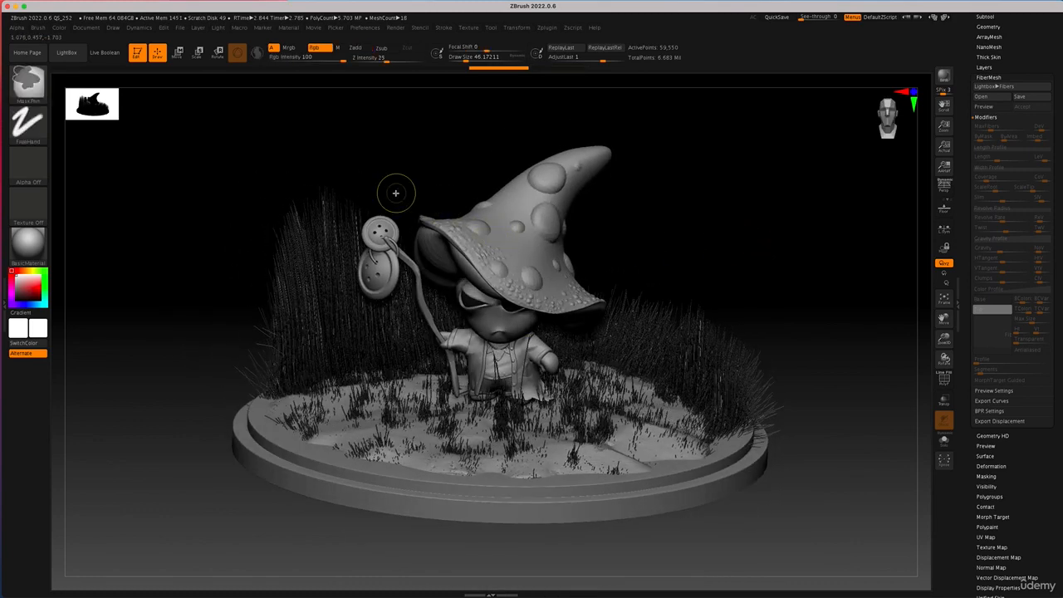
# - Undo the latest groom strokes to restore the shorter tall grass around the back of the base
pyautogui.hotkey('ctrl', 'z')
pyautogui.hotkey('ctrl', 'z')
pyautogui.hotkey('ctrl', 'z')
pyautogui.hotkey('ctrl', 'z')
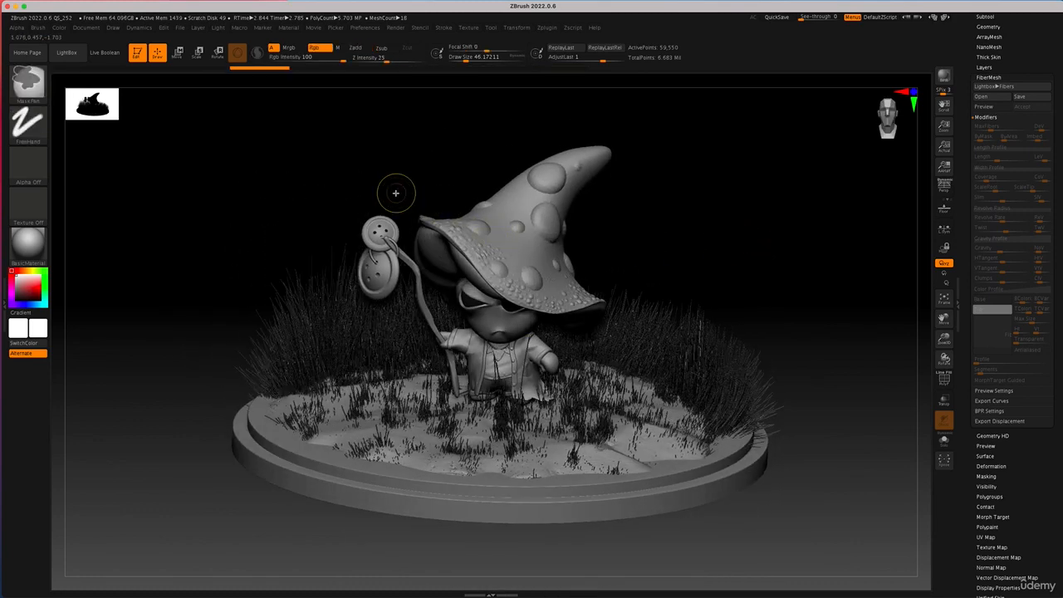
pyautogui.moveTo(674, 275)
pyautogui.mouseDown()
pyautogui.moveTo(709, 287)
pyautogui.moveTo(708, 302)
pyautogui.moveTo(640, 287)
pyautogui.mouseUp()
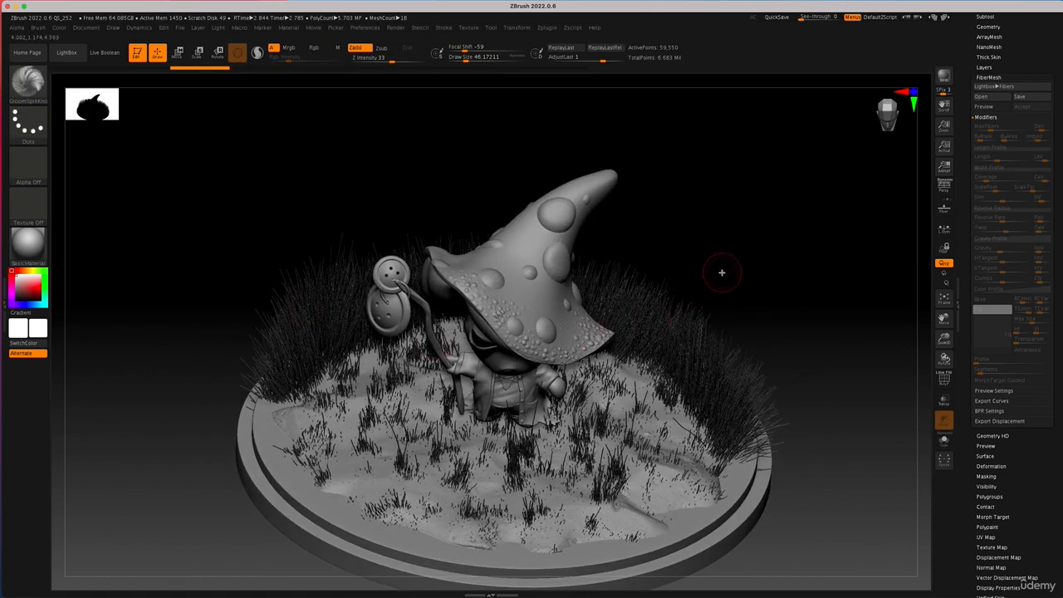
pyautogui.moveTo(809, 283); pyautogui.dragTo(638, 360)
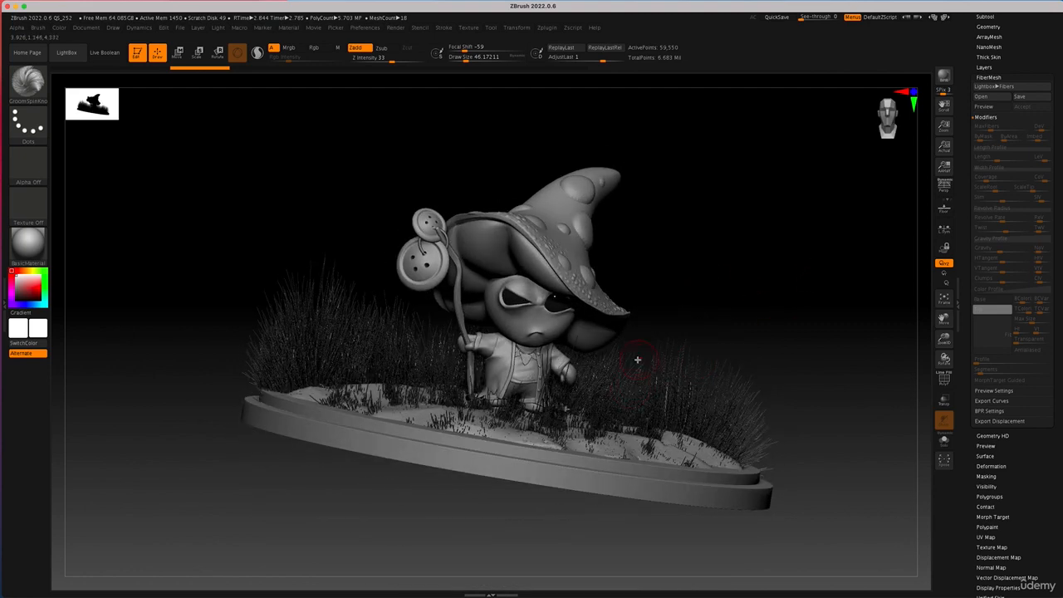
# - Choose the GroomLengthen brush, set the Draw Size to about 239, and stroke over the tall grass behind the staff
pyautogui.press('b')
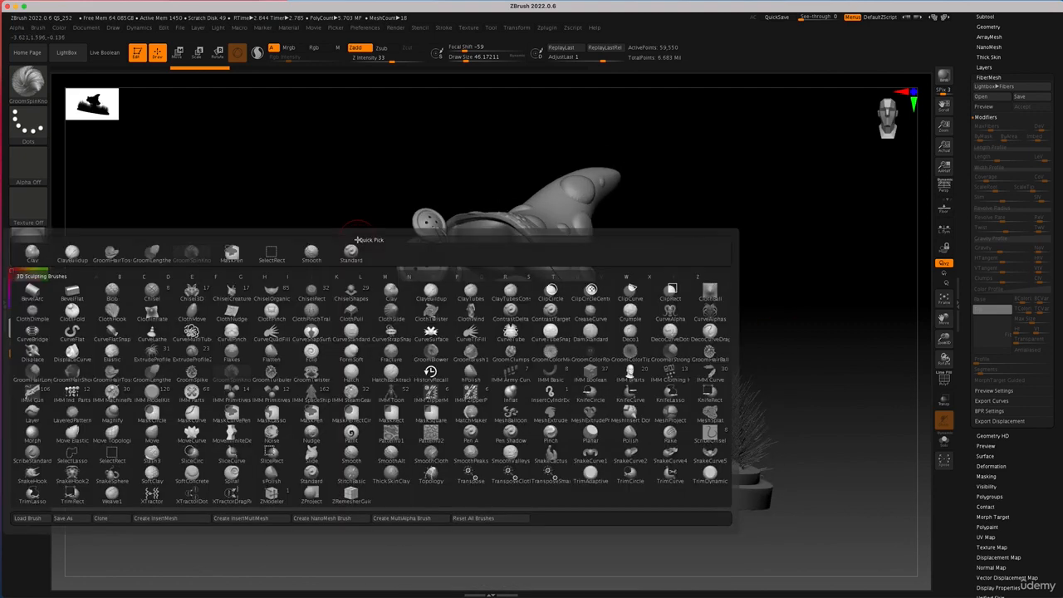
pyautogui.click(156, 261)
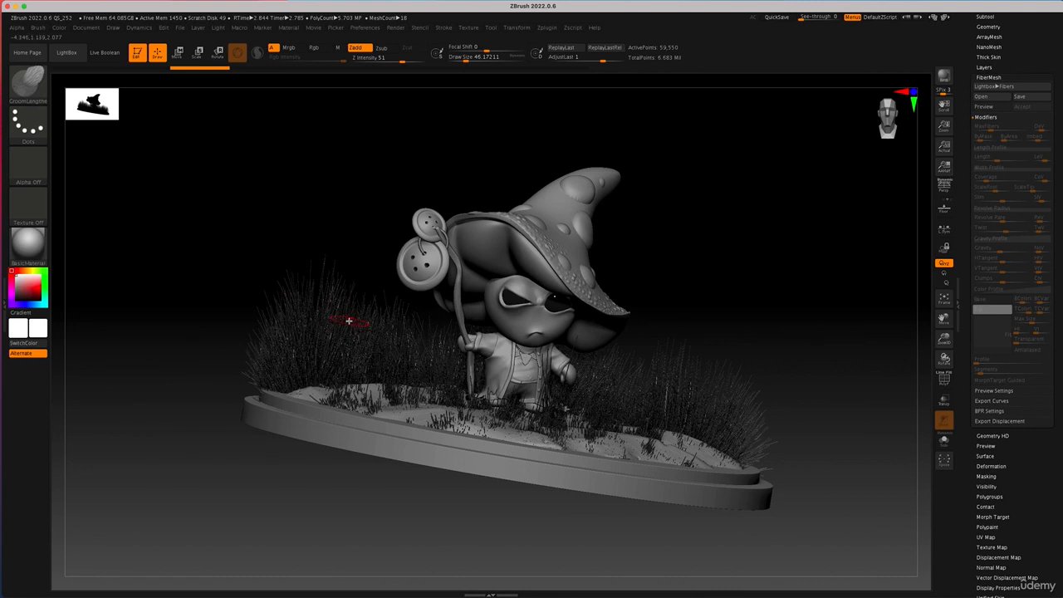
pyautogui.press('space')
pyautogui.moveTo(348, 321)
pyautogui.mouseDown()
pyautogui.moveTo(368, 320)
pyautogui.moveTo(382, 272)
pyautogui.mouseUp()
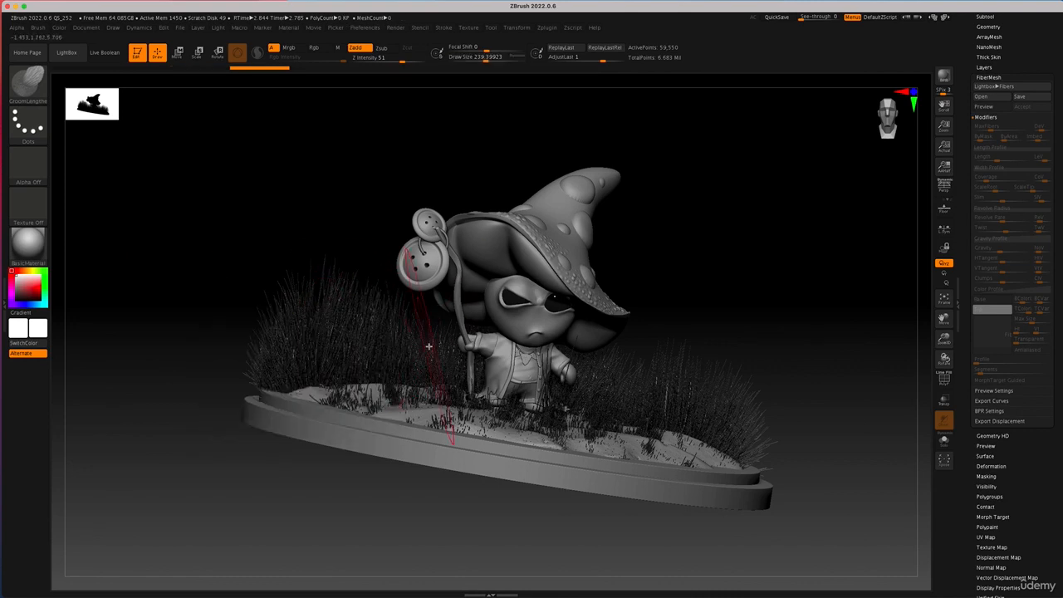
pyautogui.moveTo(425, 345)
pyautogui.mouseDown()
pyautogui.moveTo(419, 311)
pyautogui.moveTo(370, 304)
pyautogui.mouseUp()
pyautogui.moveTo(364, 315); pyautogui.dragTo(420, 301)
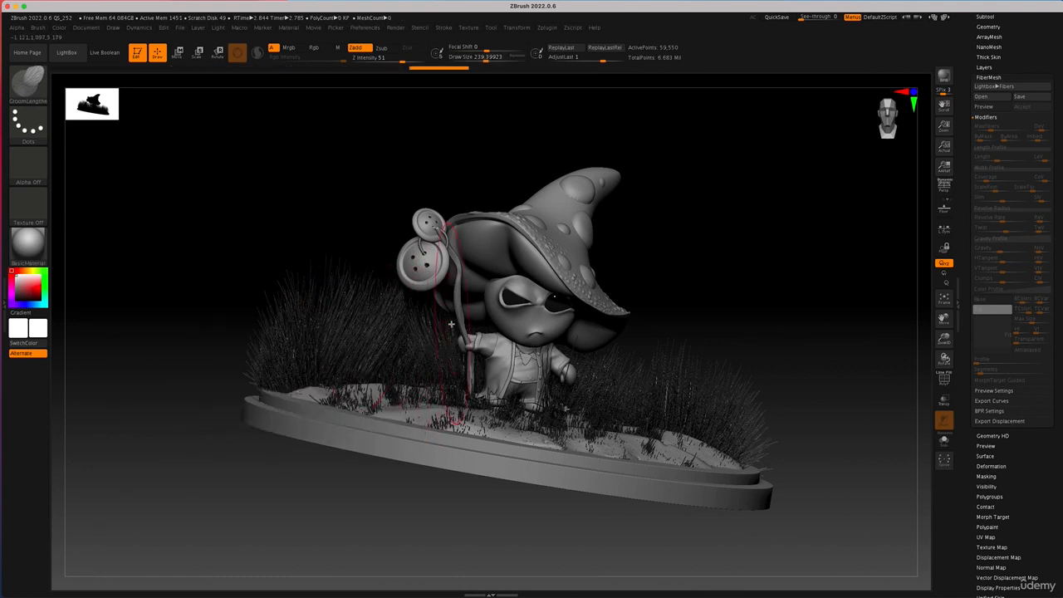
pyautogui.moveTo(306, 316); pyautogui.dragTo(367, 319)
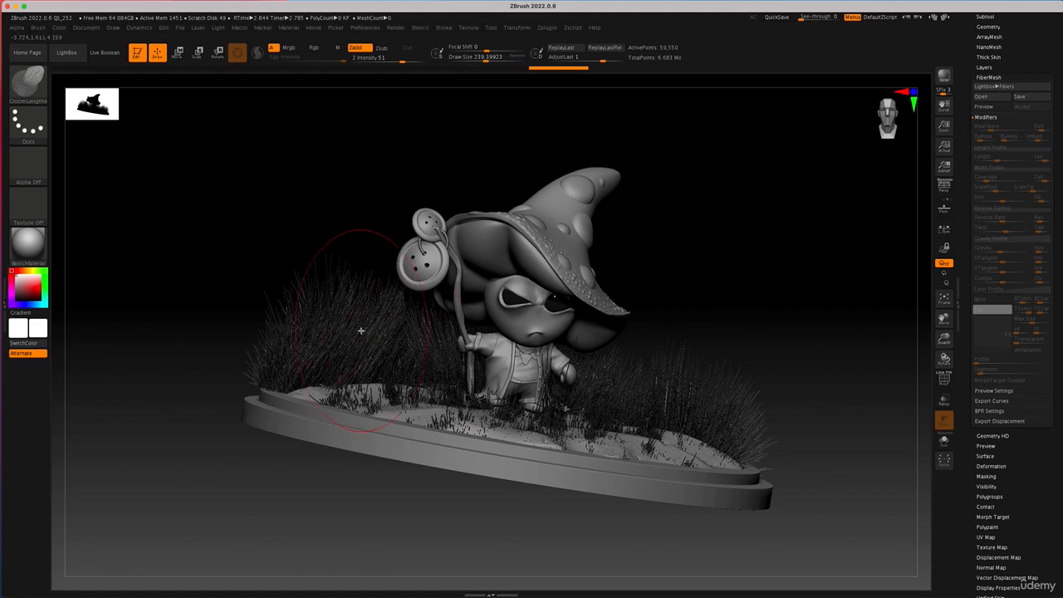
pyautogui.moveTo(776, 332)
pyautogui.mouseDown()
pyautogui.moveTo(757, 361)
pyautogui.moveTo(683, 360)
pyautogui.mouseUp()
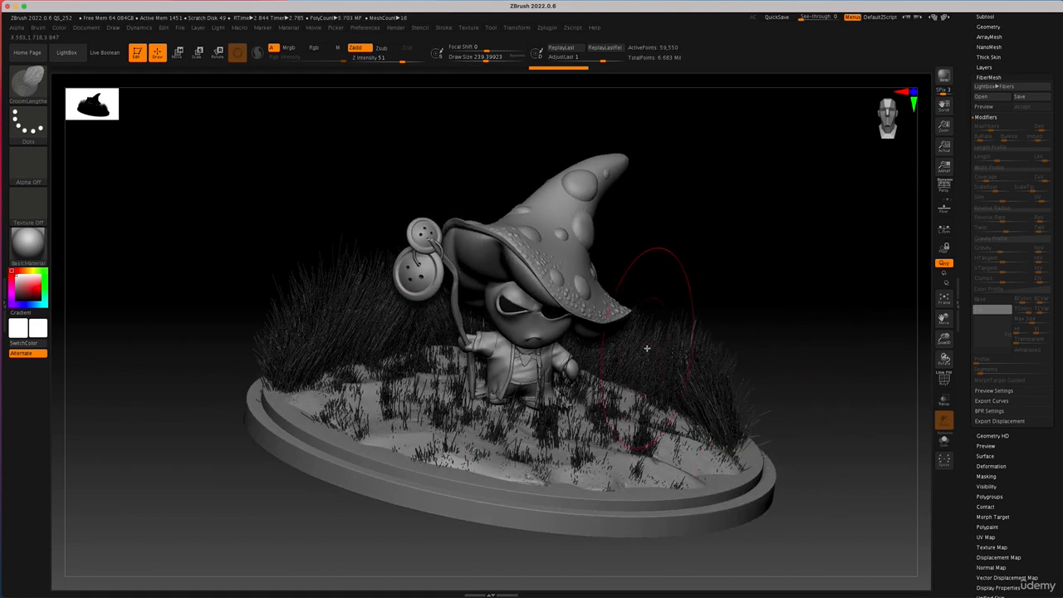
pyautogui.moveTo(752, 351)
pyautogui.mouseDown()
pyautogui.moveTo(778, 352)
pyautogui.moveTo(737, 373)
pyautogui.moveTo(778, 363)
pyautogui.mouseUp()
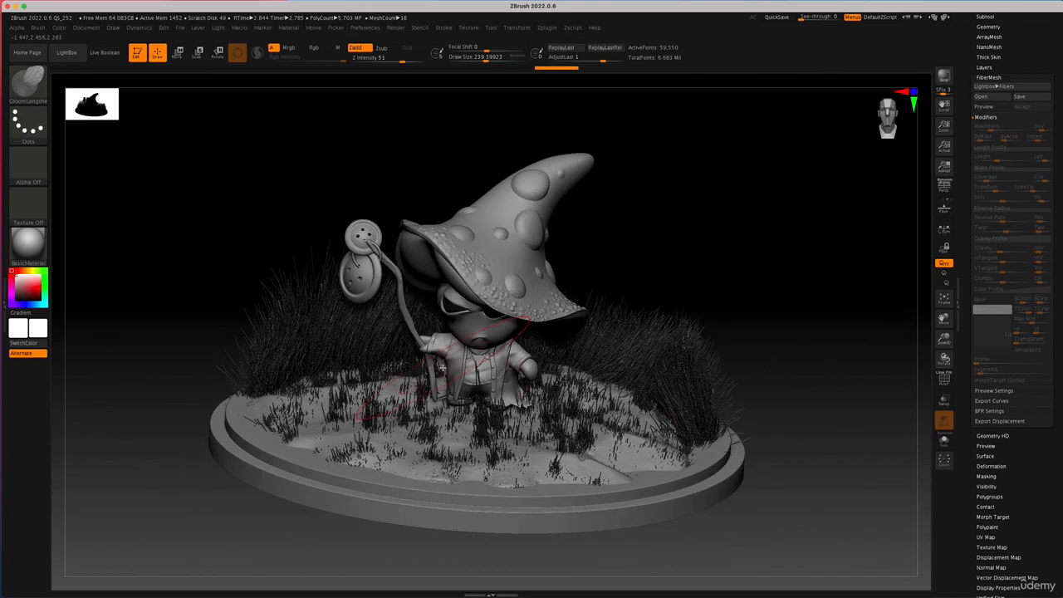
# - Try the GroomHairToss brush on the tall grass, sweeping the fibers upward on both sides of the character
pyautogui.press('b')
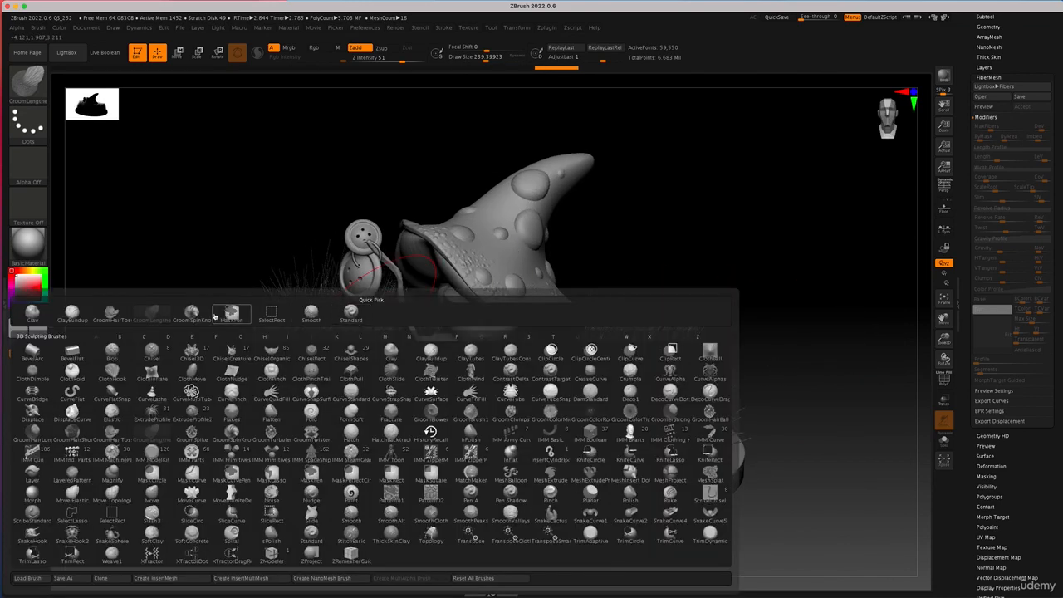
pyautogui.click(113, 315)
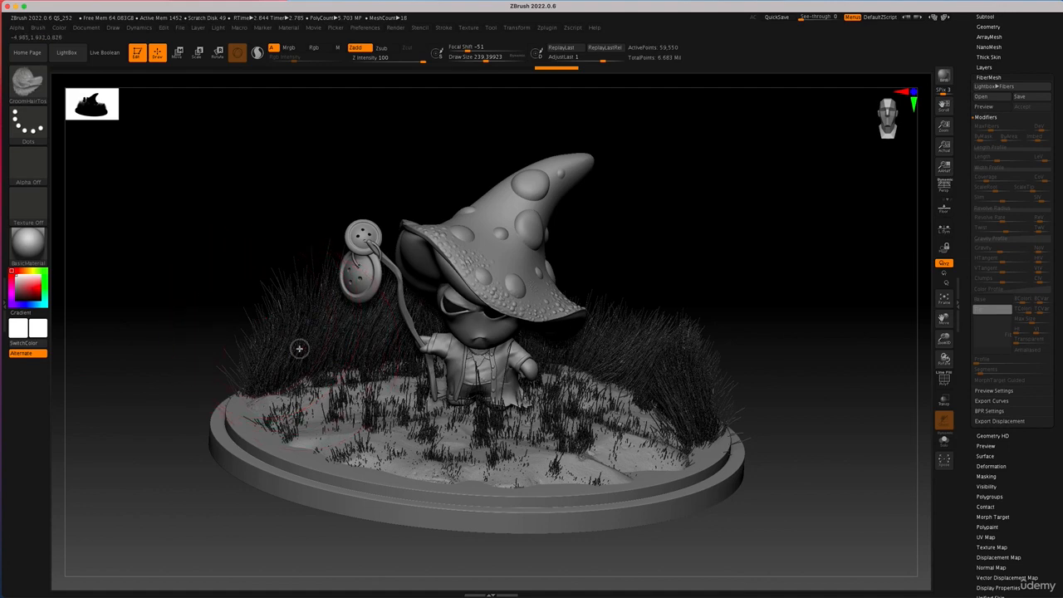
pyautogui.moveTo(299, 349); pyautogui.dragTo(332, 244)
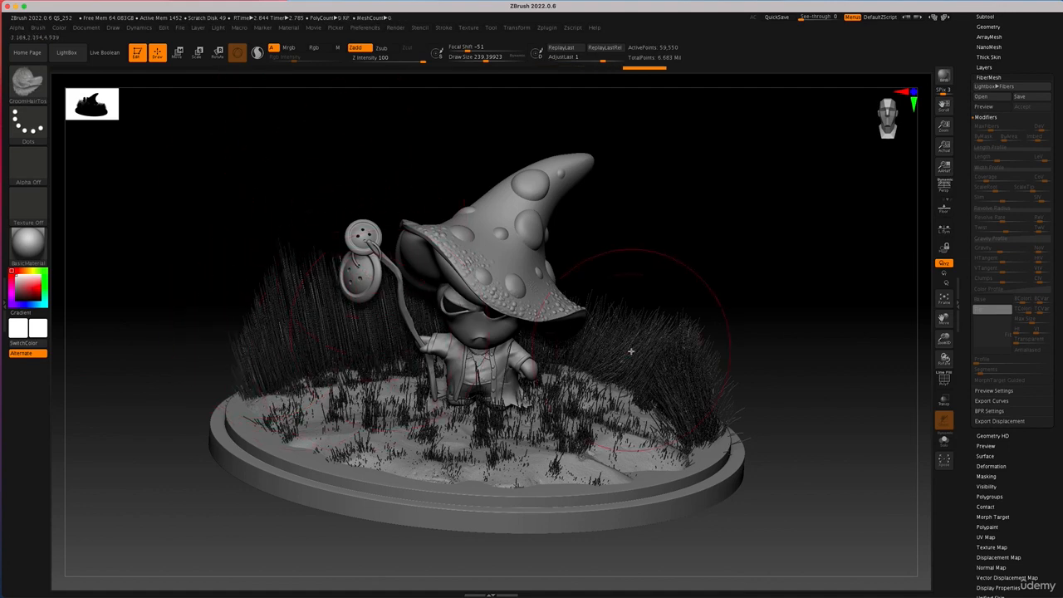
pyautogui.moveTo(656, 391); pyautogui.dragTo(662, 269)
pyautogui.moveTo(629, 349); pyautogui.dragTo(623, 274)
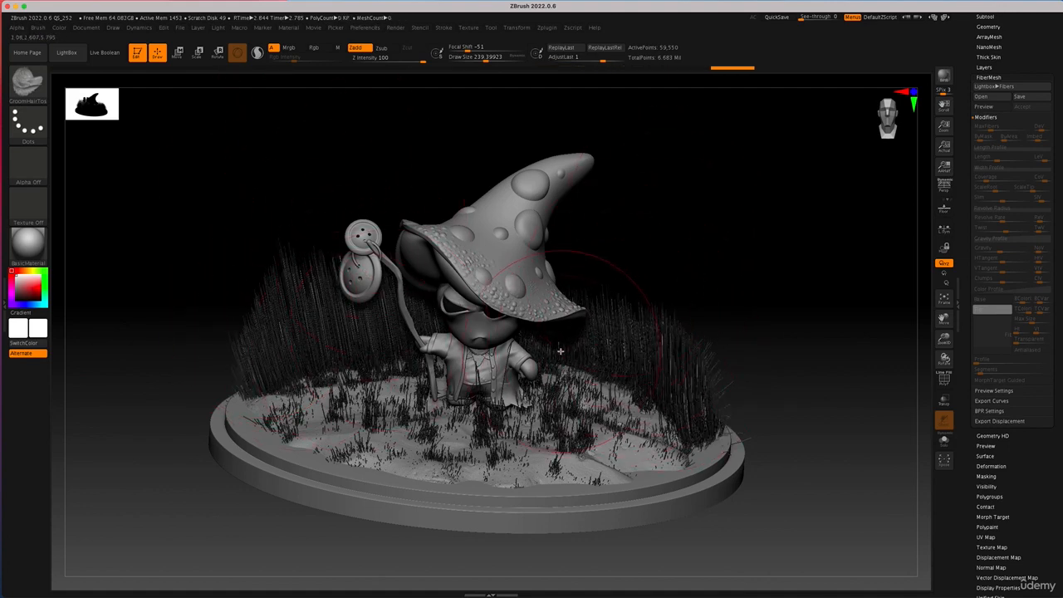
pyautogui.moveTo(706, 209); pyautogui.dragTo(594, 324)
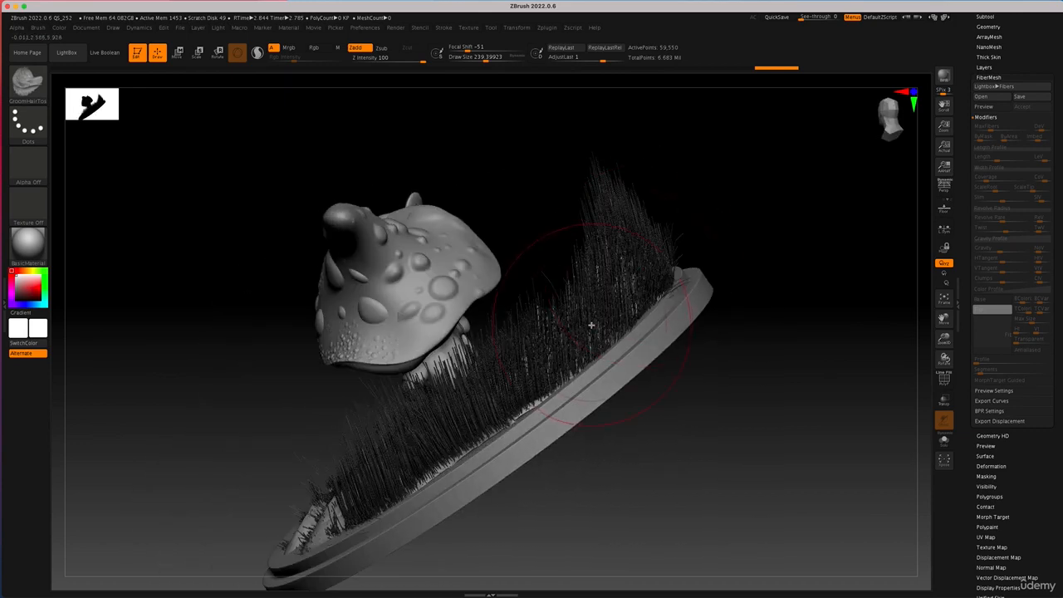
pyautogui.moveTo(752, 341); pyautogui.dragTo(812, 293)
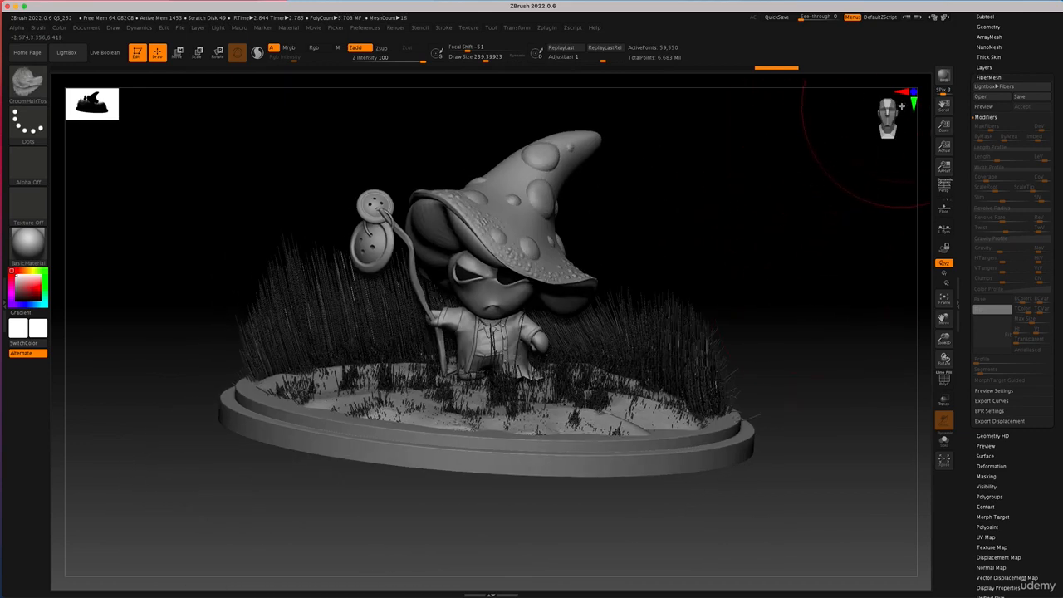
# - Render the upswept grass with BPR and undo the GroomHairToss strokes
pyautogui.click(943, 77)
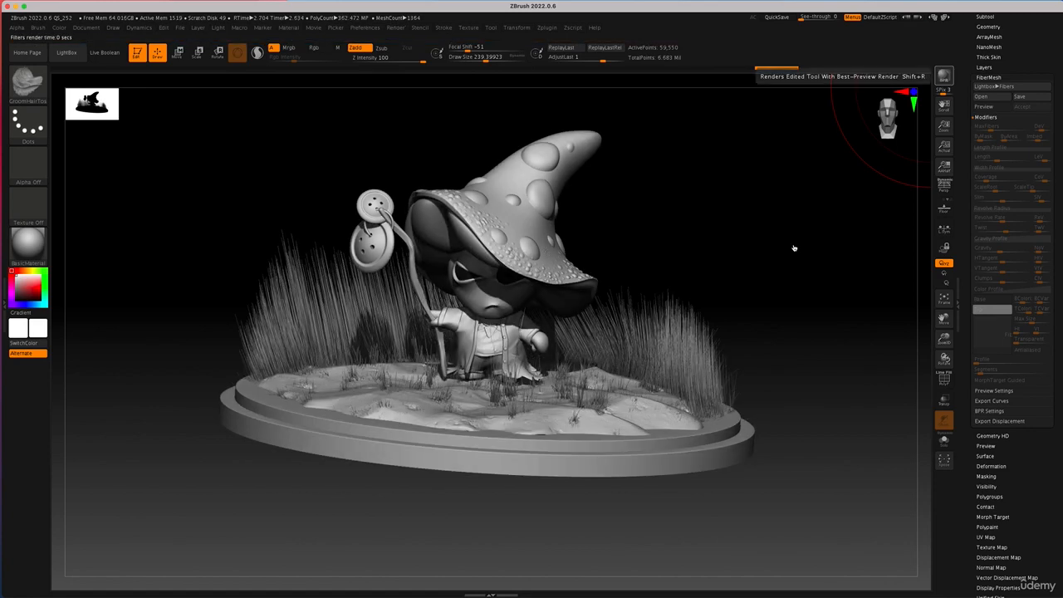
pyautogui.moveTo(764, 208); pyautogui.dragTo(762, 214)
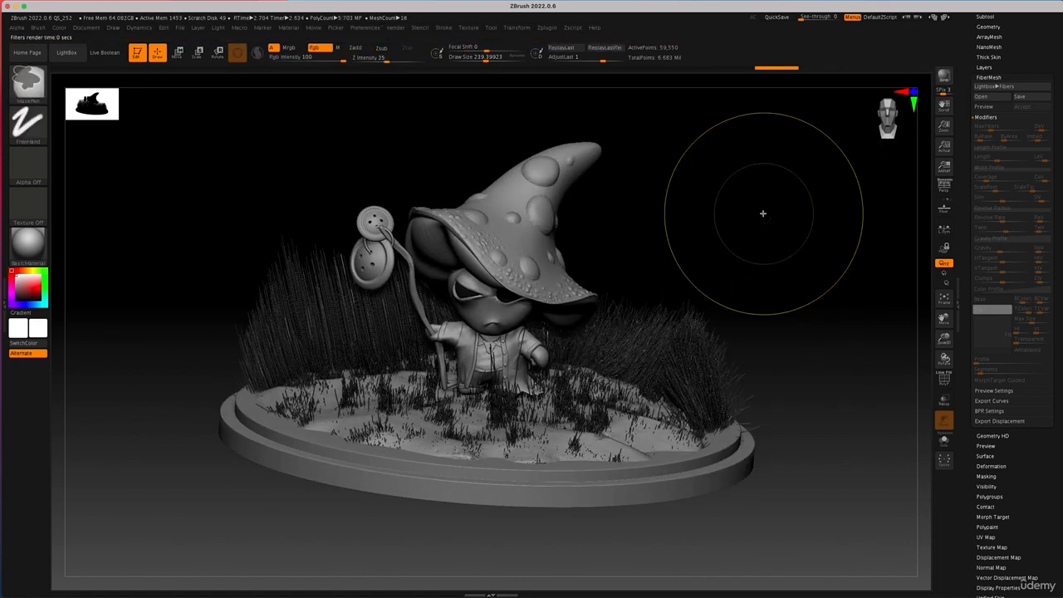
pyautogui.hotkey('ctrl', 'z')
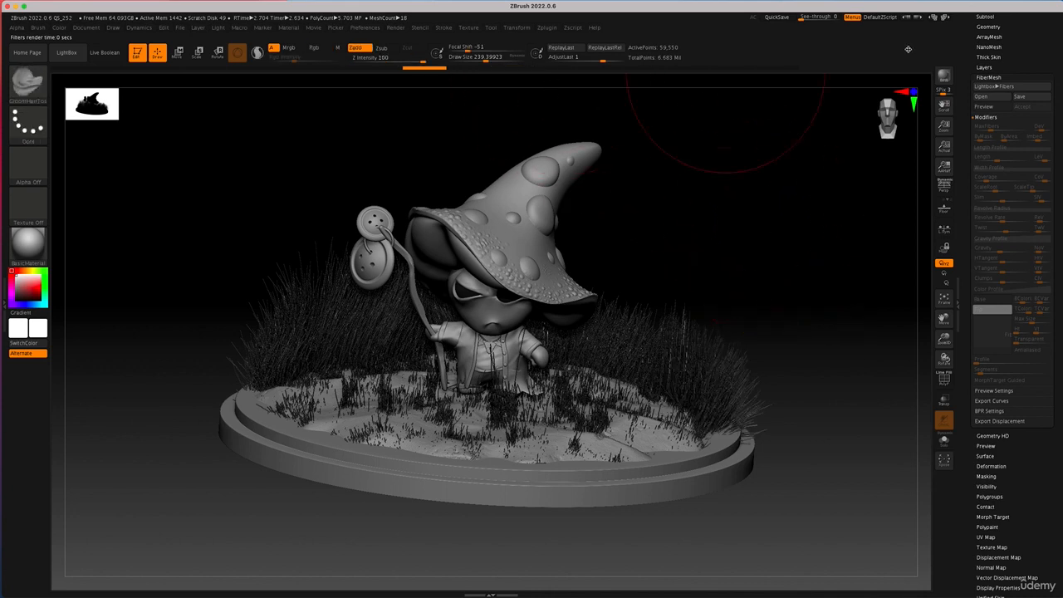
# - Render the restored grass with BPR to review its natural lean
pyautogui.click(944, 77)
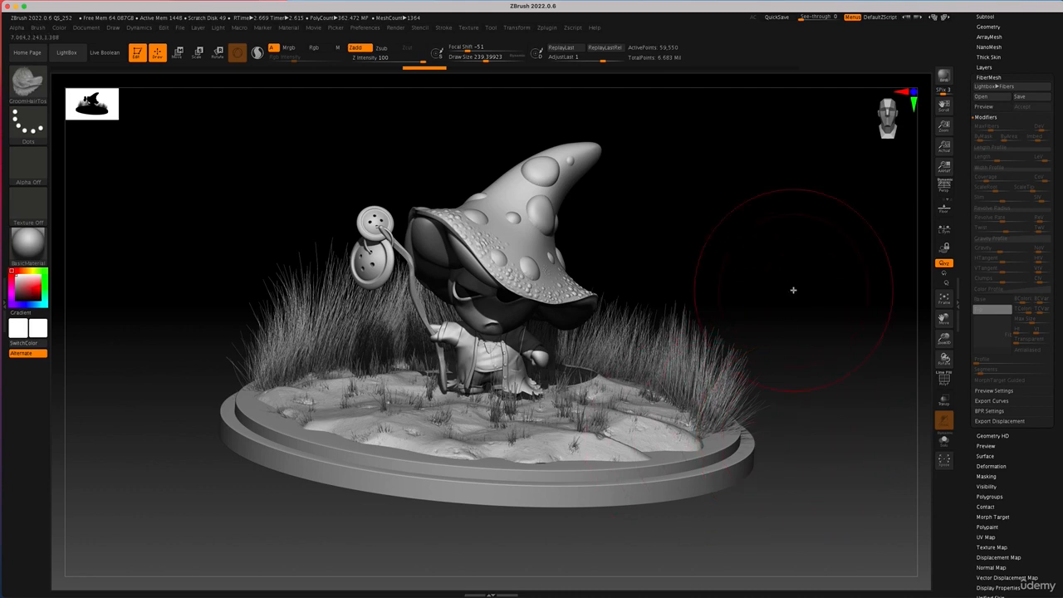
pyautogui.moveTo(794, 279); pyautogui.dragTo(792, 288)
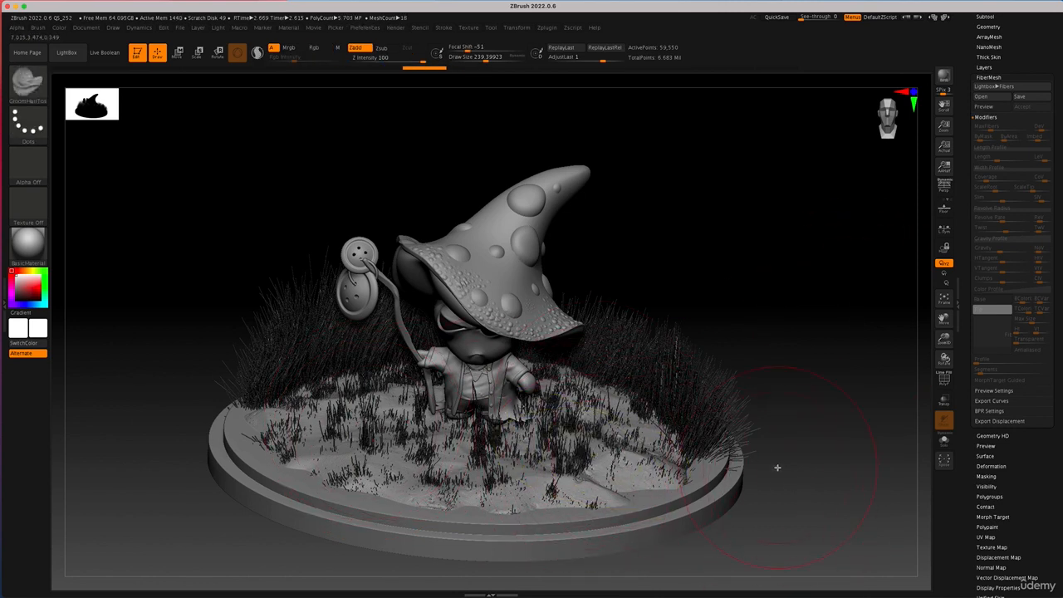
# - Switch back to the GroomLengthen brush and examine the grass around the character from above
pyautogui.press('b')
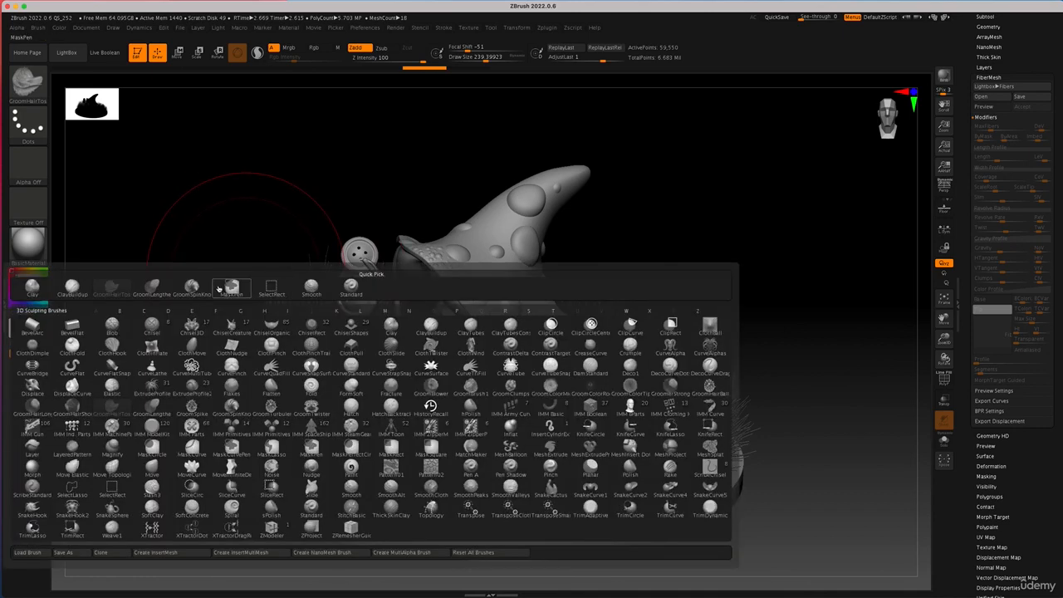
pyautogui.click(152, 287)
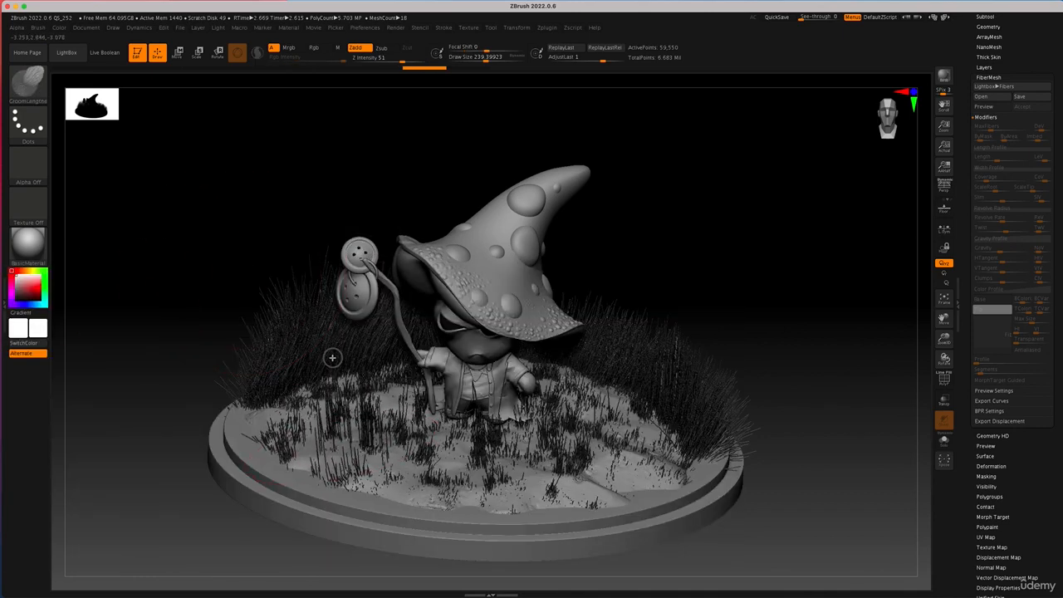
pyautogui.moveTo(211, 499)
pyautogui.mouseDown()
pyautogui.moveTo(213, 523)
pyautogui.moveTo(225, 527)
pyautogui.moveTo(214, 503)
pyautogui.mouseUp()
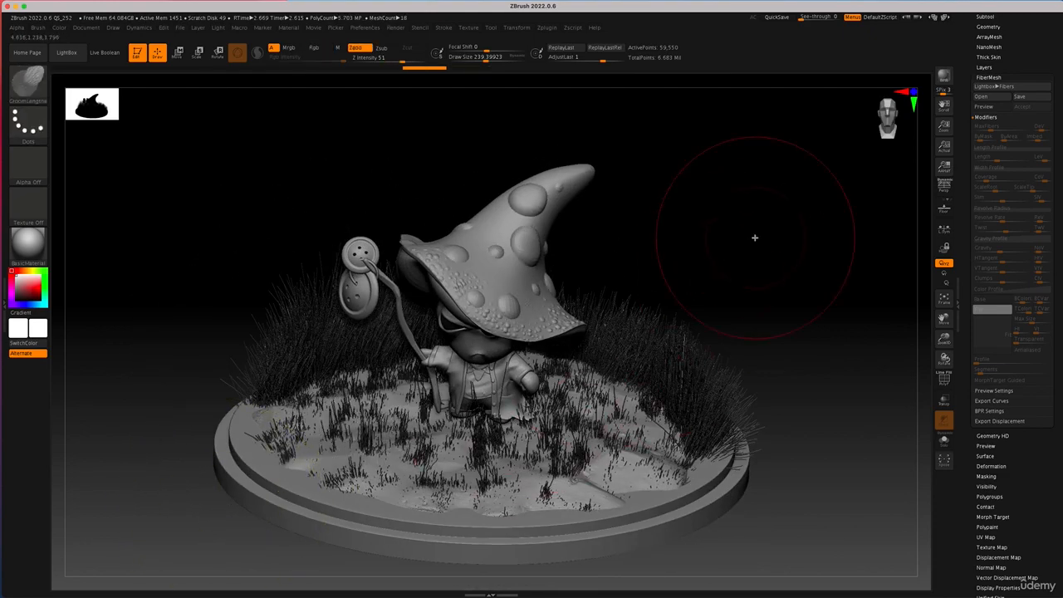
pyautogui.moveTo(755, 238)
pyautogui.mouseDown()
pyautogui.moveTo(747, 228)
pyautogui.moveTo(751, 256)
pyautogui.mouseUp()
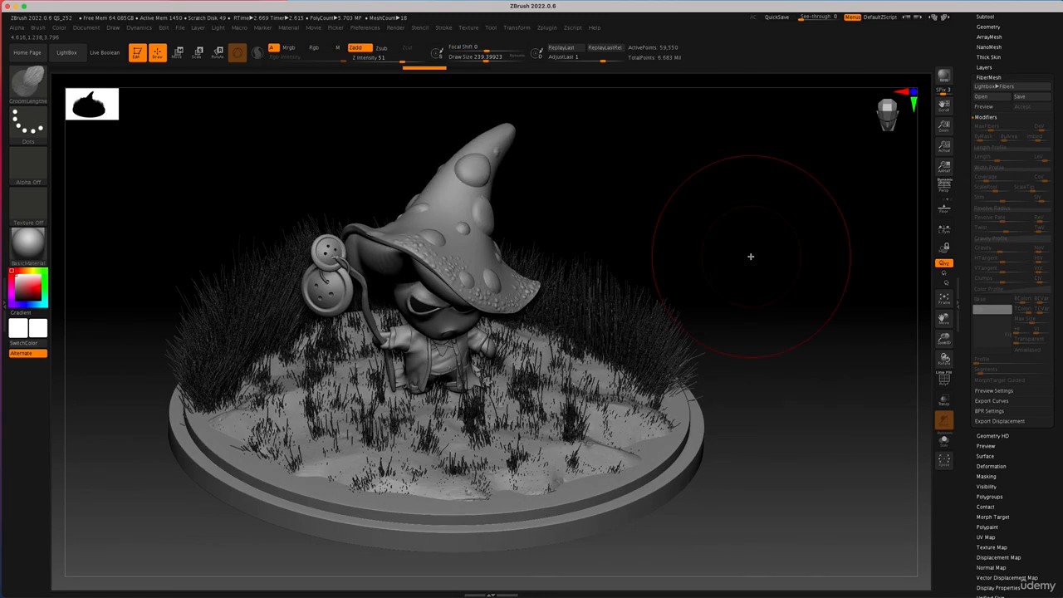